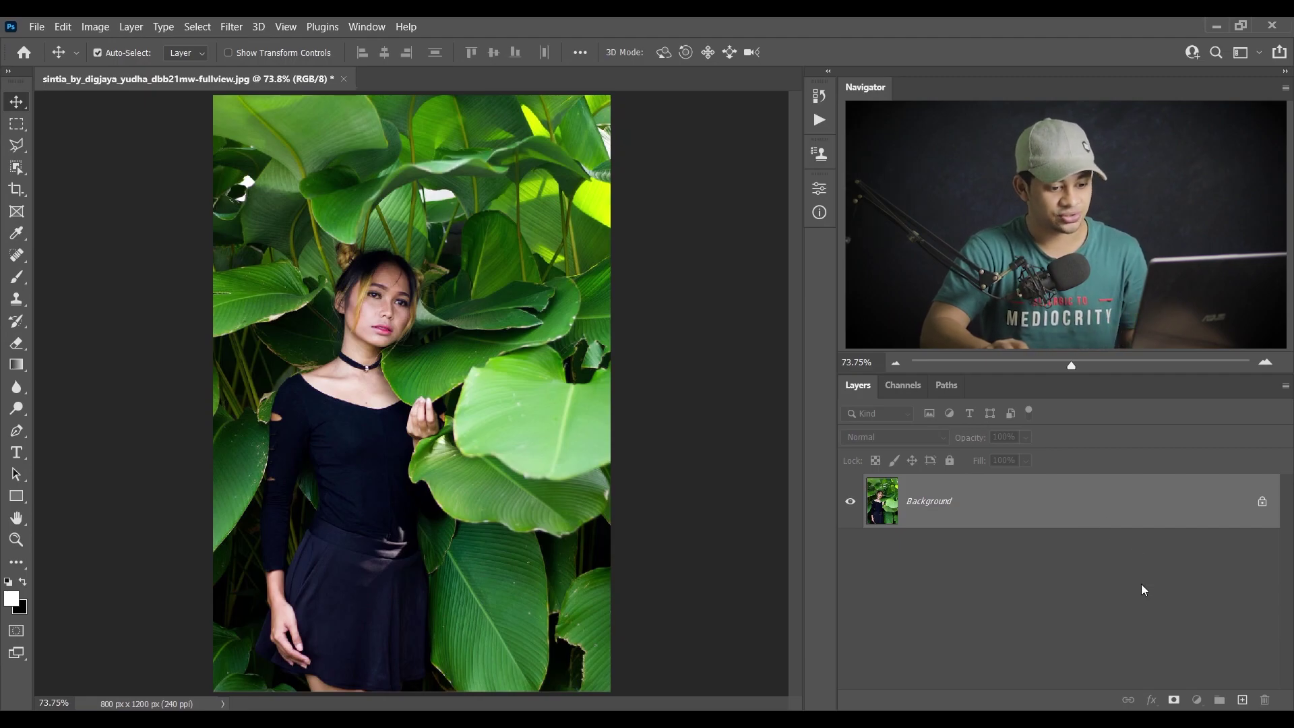
# Step: Add a Hue/Saturation adjustment layer above the Background and look through its presets and colour ranges
pyautogui.click(1197, 700)
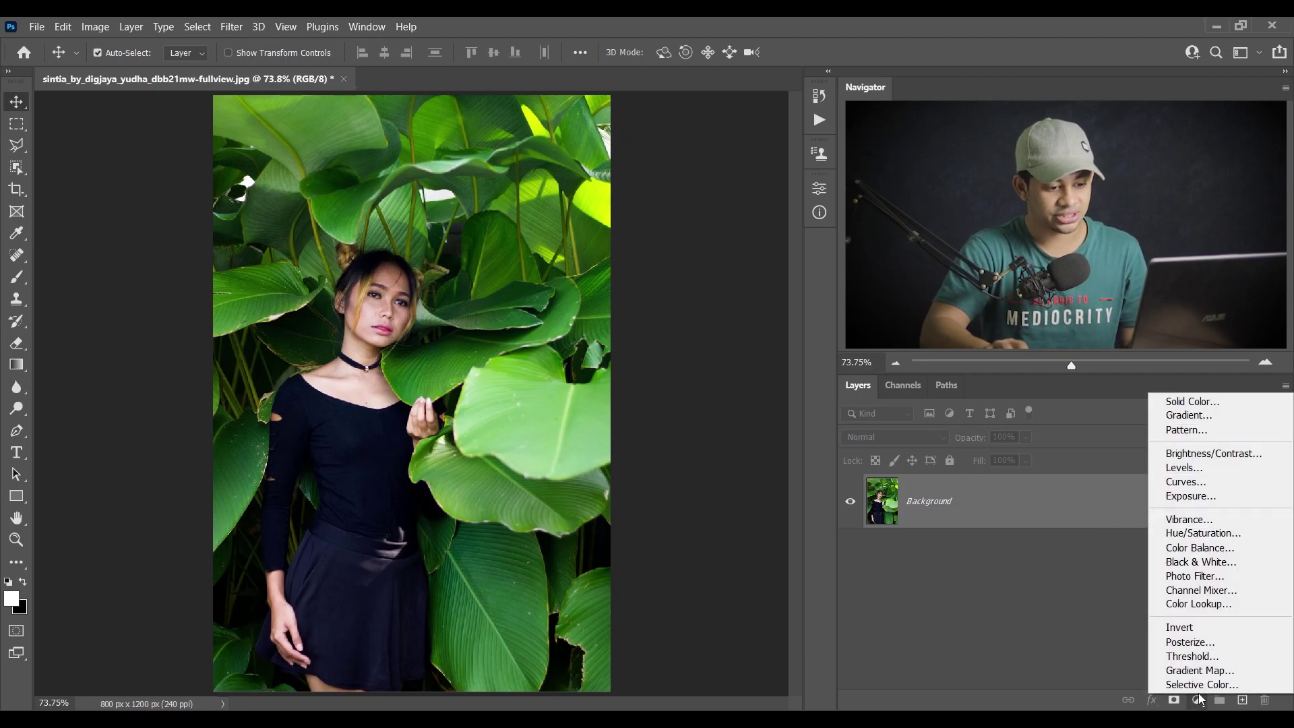
pyautogui.click(1203, 533)
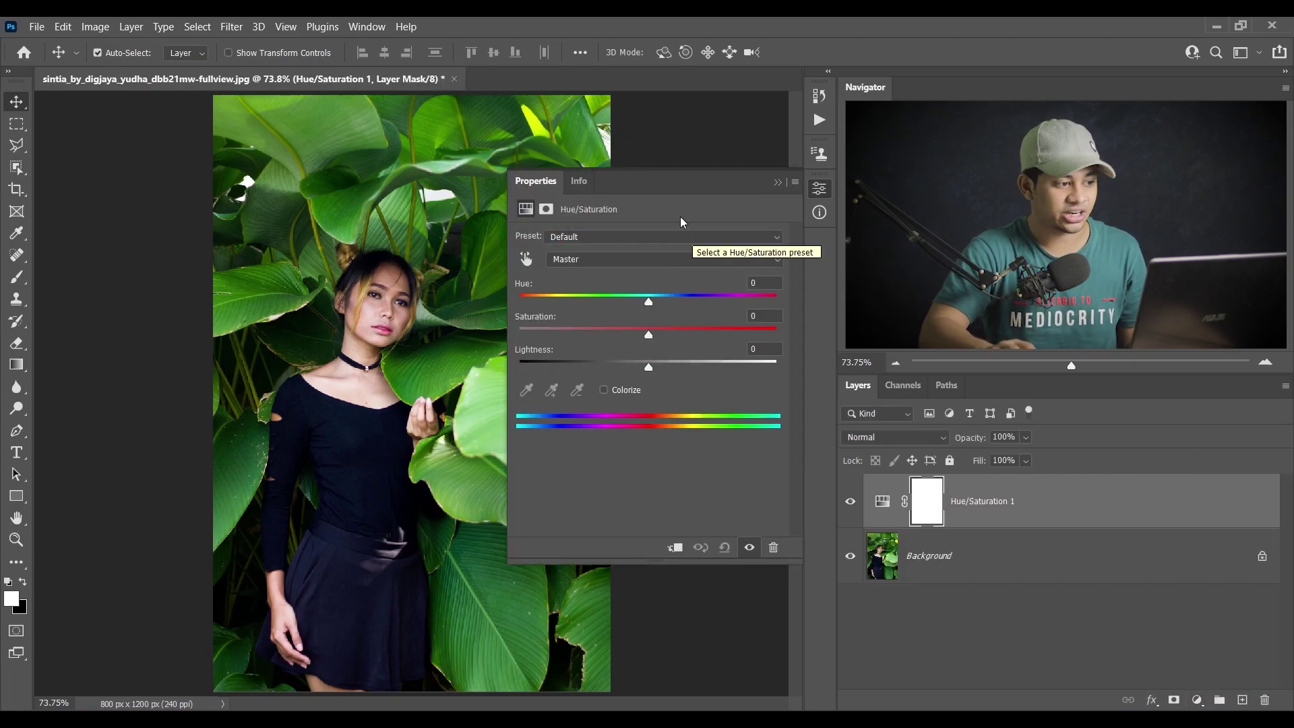
pyautogui.click(588, 237)
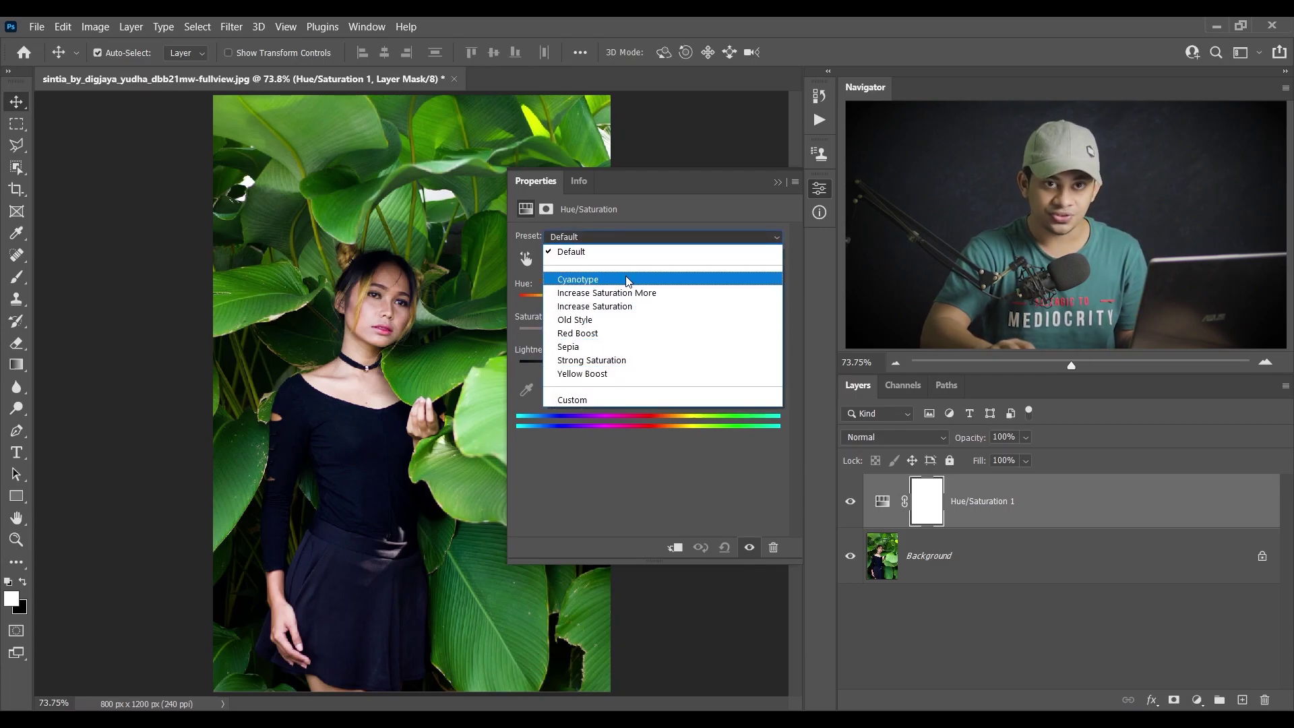
pyautogui.click(648, 229)
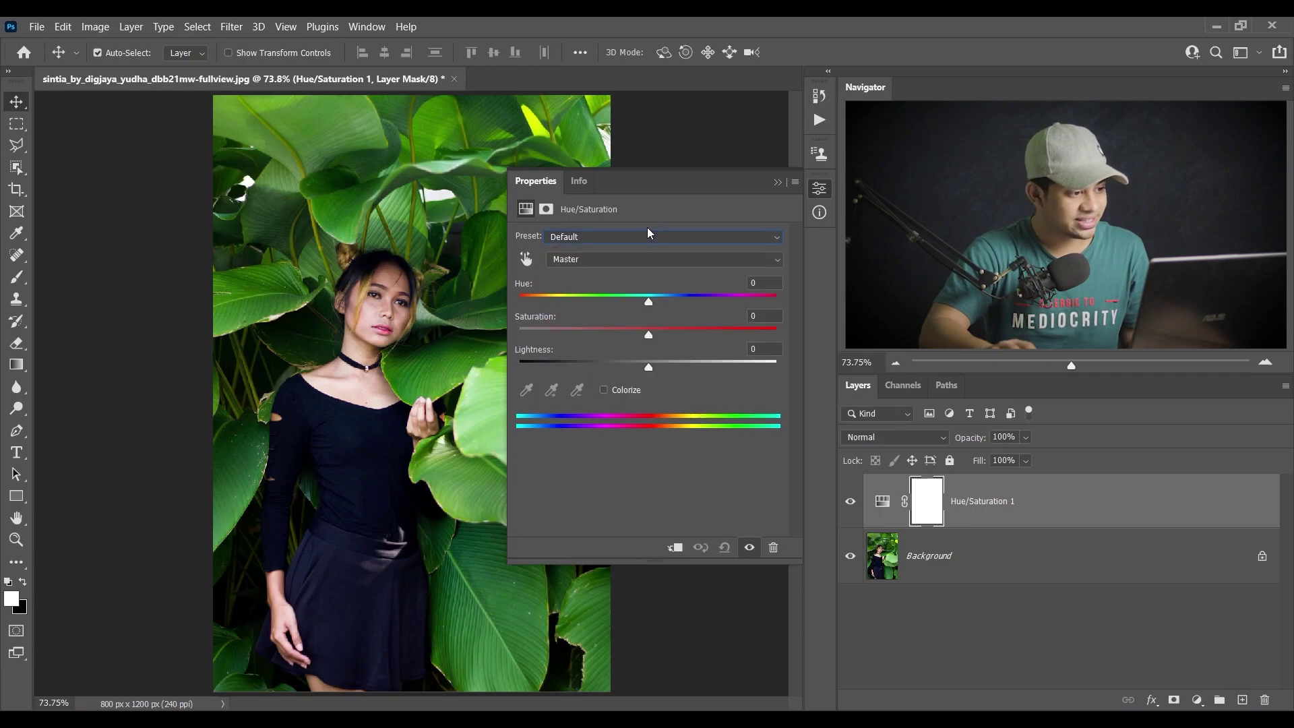
pyautogui.click(629, 261)
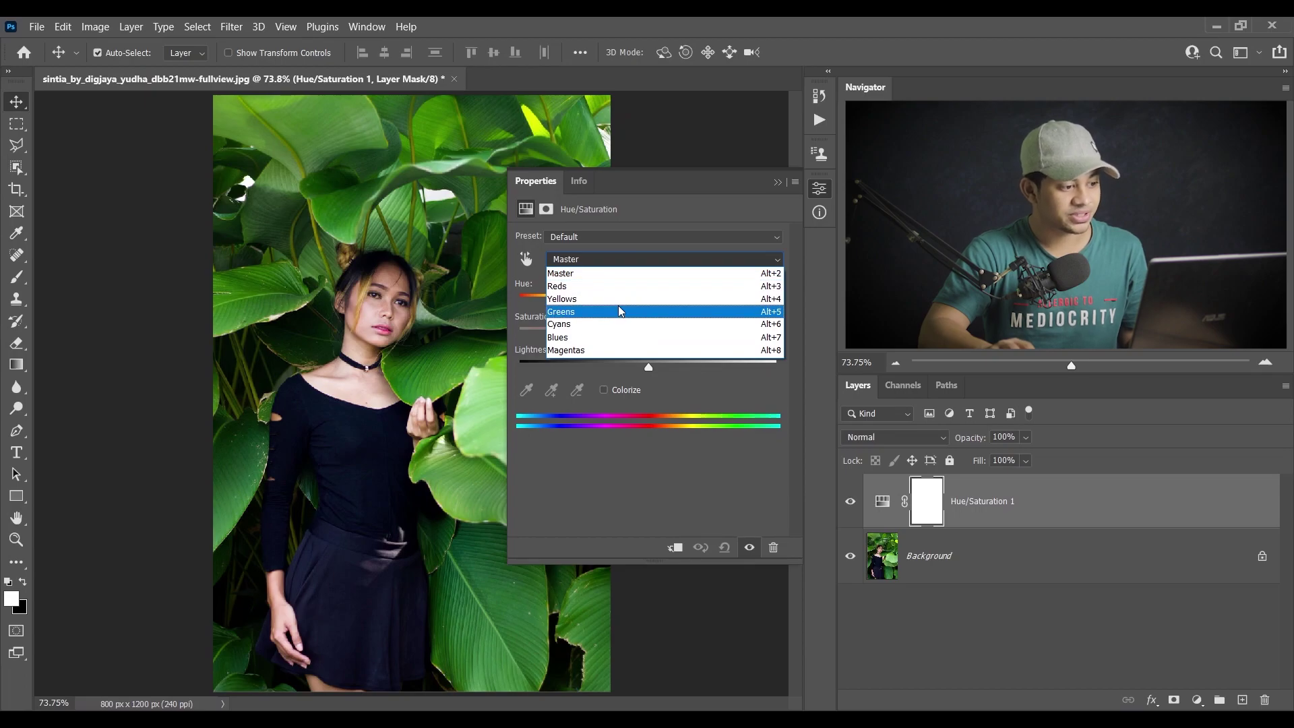
pyautogui.click(653, 259)
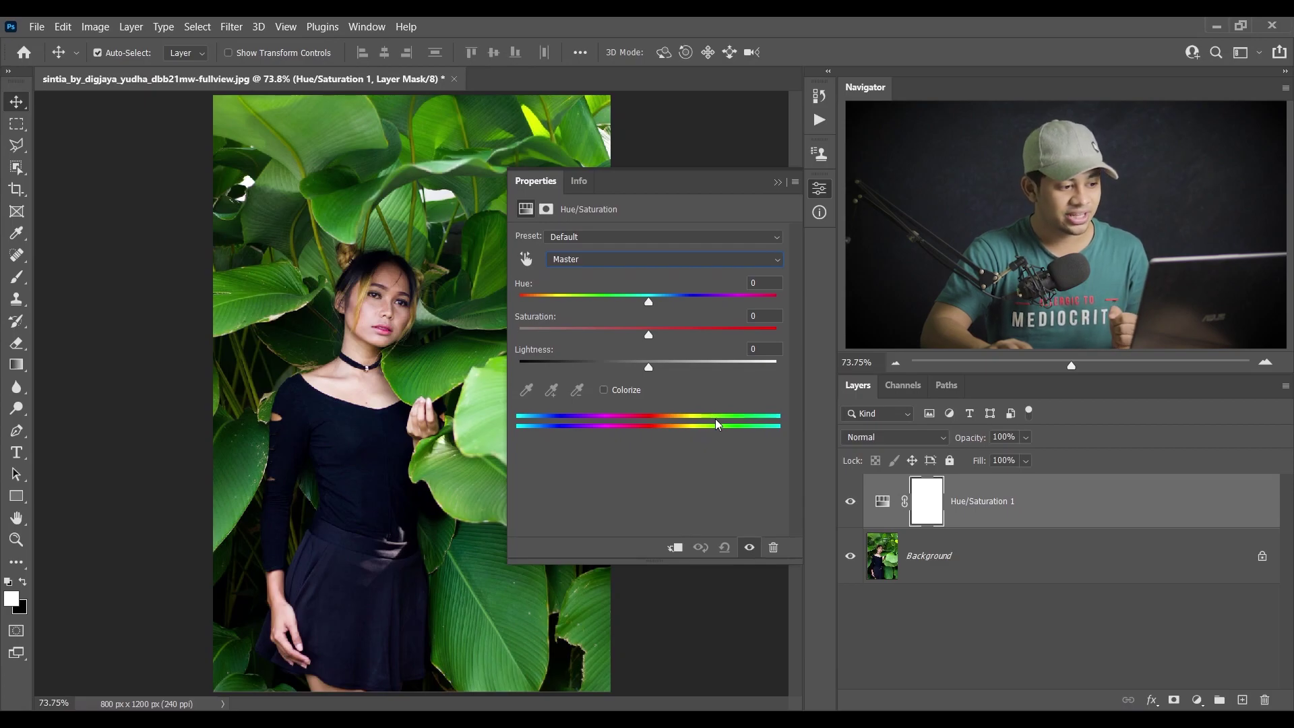
# Step: Restrict the Hue/Saturation adjustment to the Greens range and shift its hue to -103
pyautogui.moveTo(750, 181); pyautogui.dragTo(726, 437)
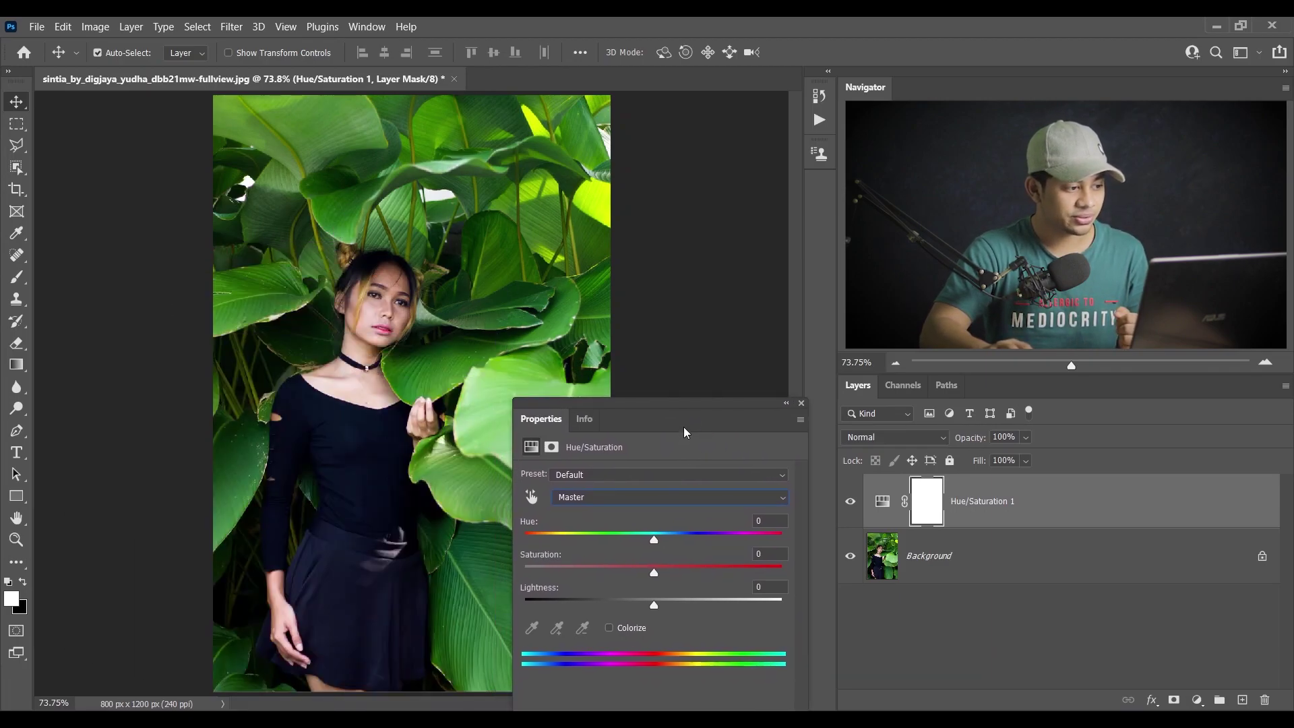
pyautogui.moveTo(685, 423); pyautogui.dragTo(684, 344)
pyautogui.click(658, 422)
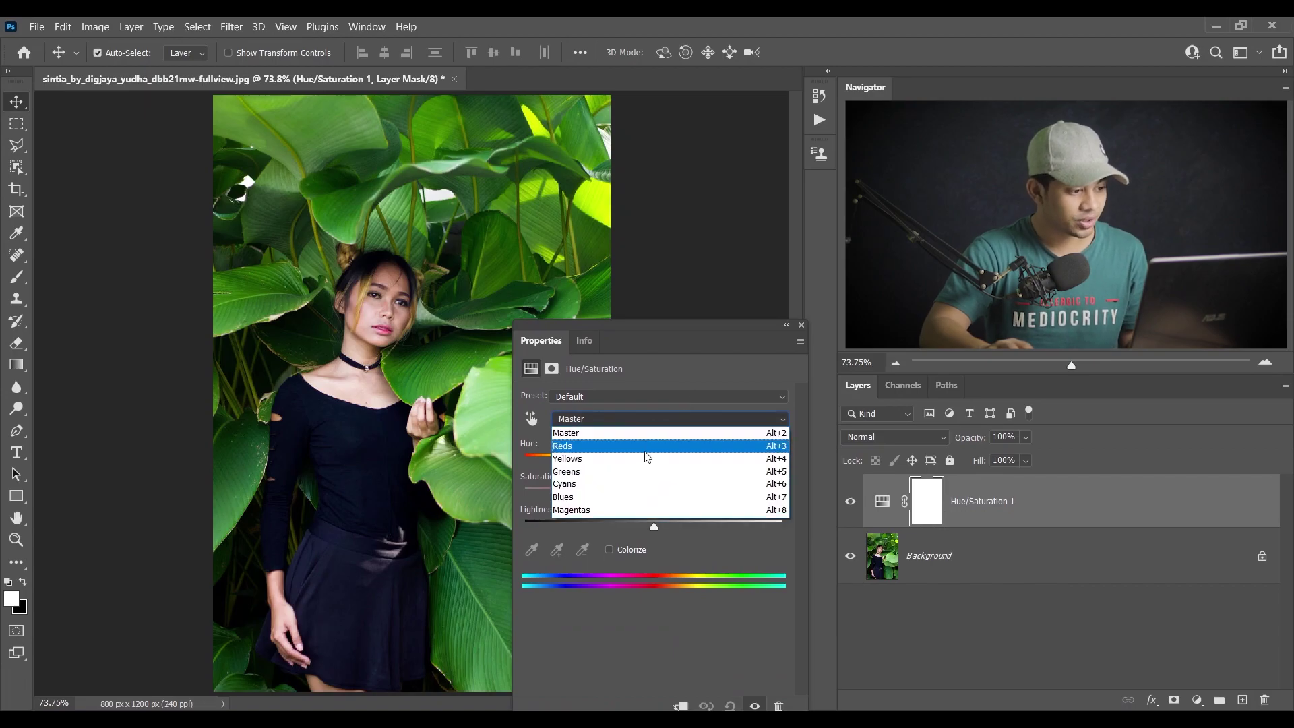
pyautogui.click(627, 472)
pyautogui.moveTo(685, 339); pyautogui.dragTo(685, 296)
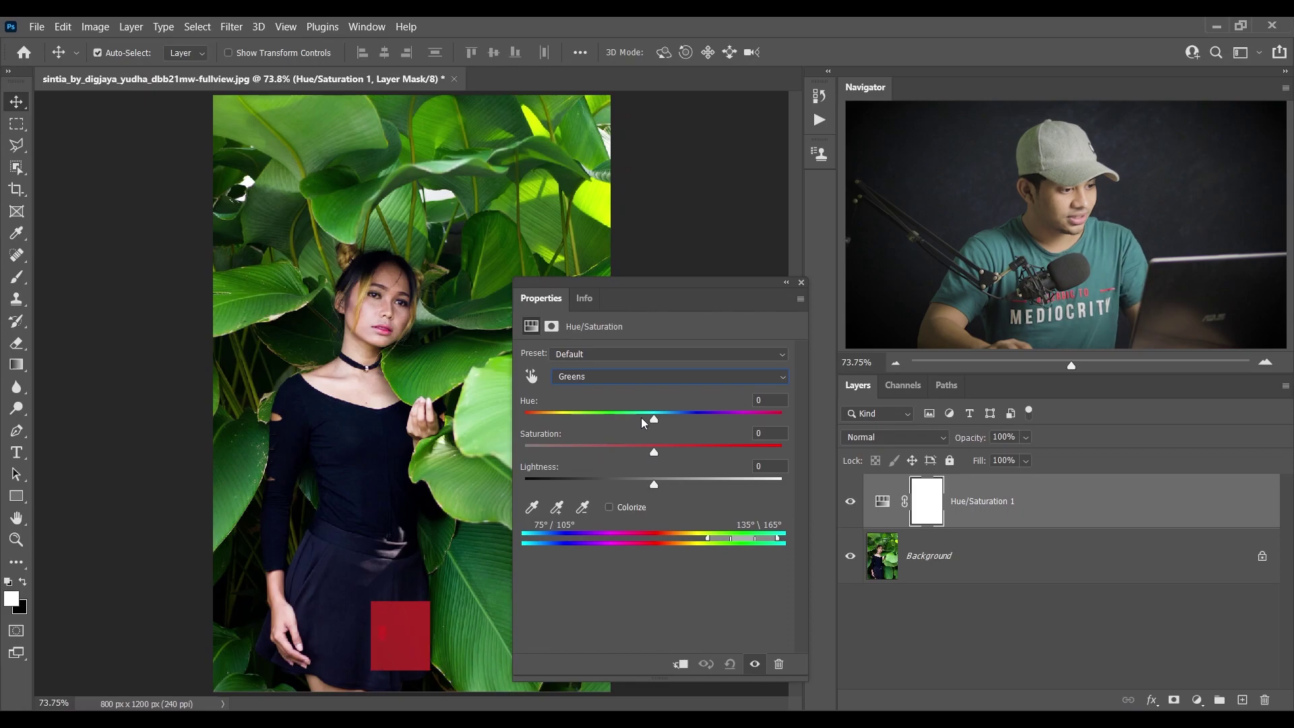
pyautogui.moveTo(654, 419); pyautogui.dragTo(566, 426)
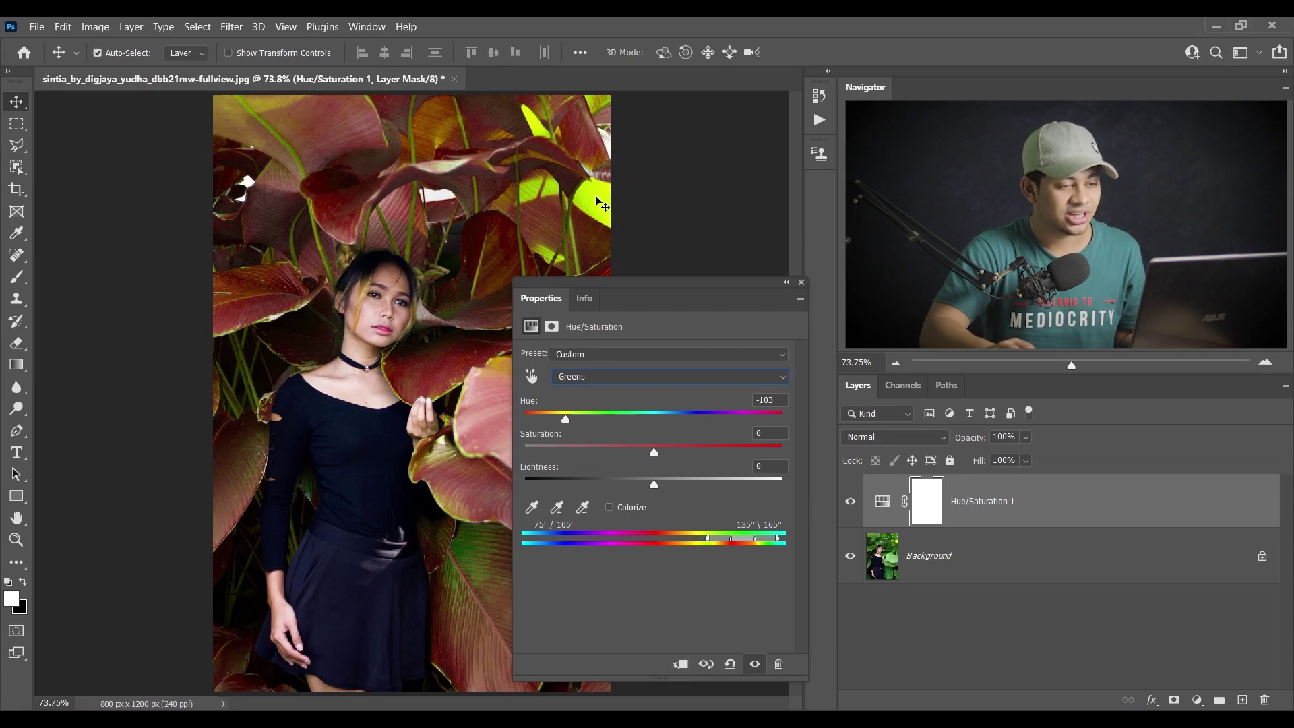
# Step: Enlarge the Hue/Saturation properties away from the leaves and shift the Greens hue to -131
pyautogui.moveTo(658, 301); pyautogui.dragTo(180, 120)
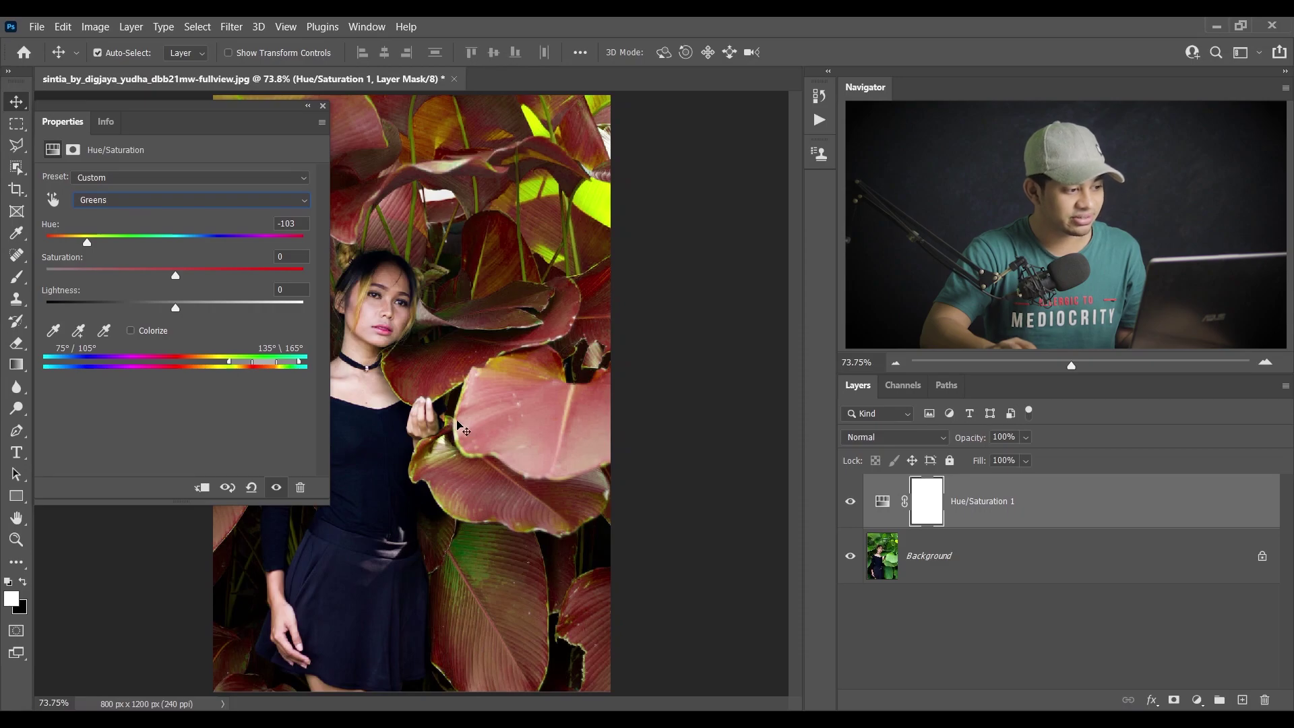
pyautogui.moveTo(181, 122); pyautogui.dragTo(291, 160)
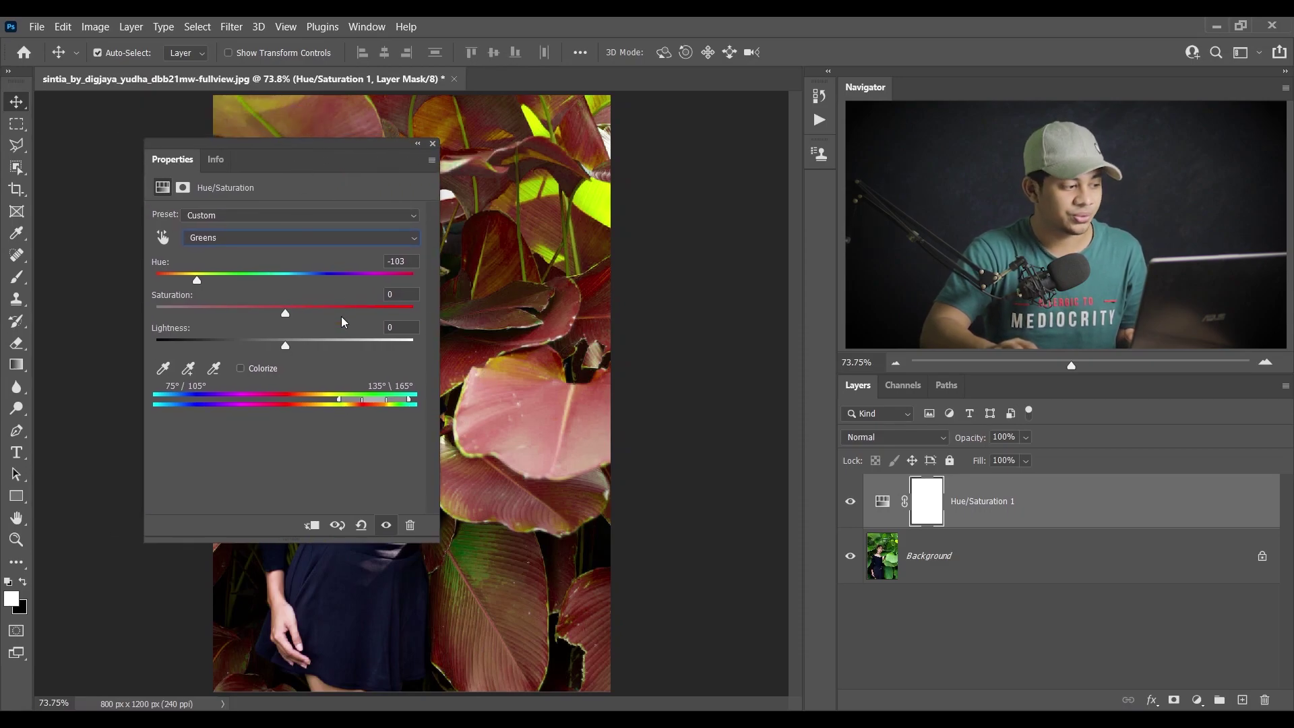
pyautogui.moveTo(452, 548); pyautogui.dragTo(672, 634)
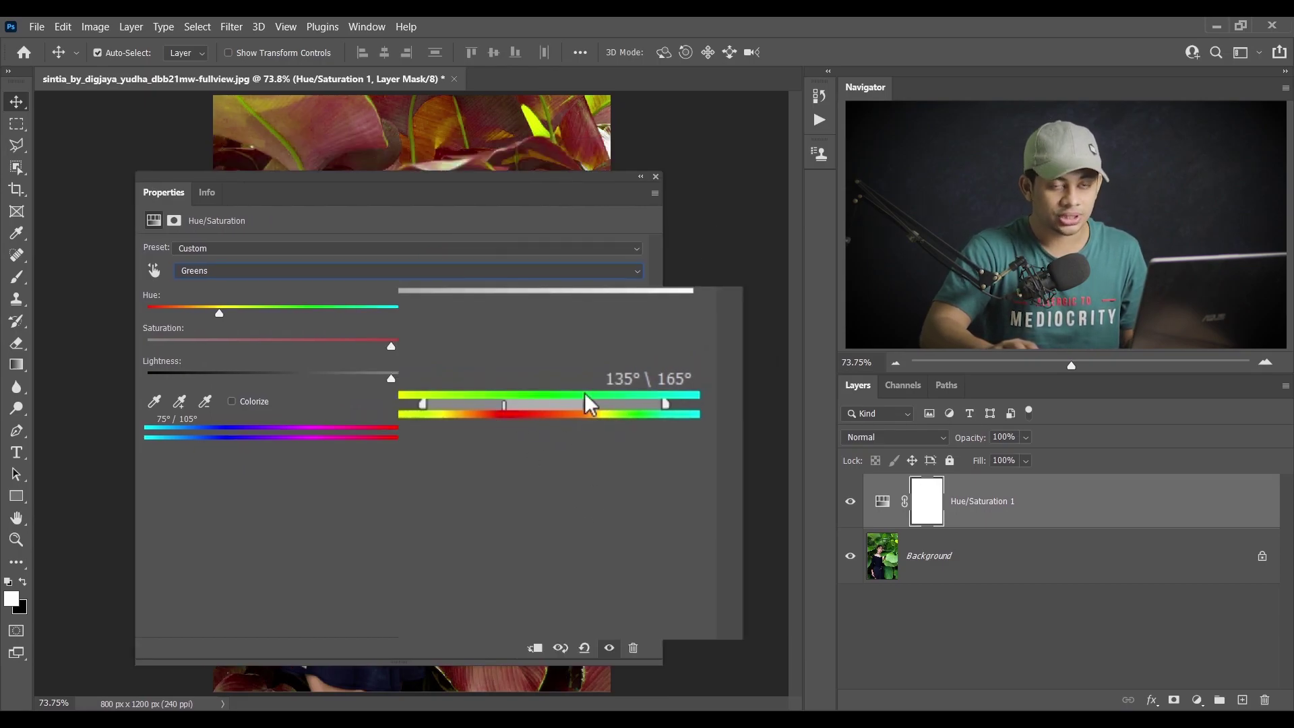
pyautogui.moveTo(311, 310); pyautogui.dragTo(196, 310)
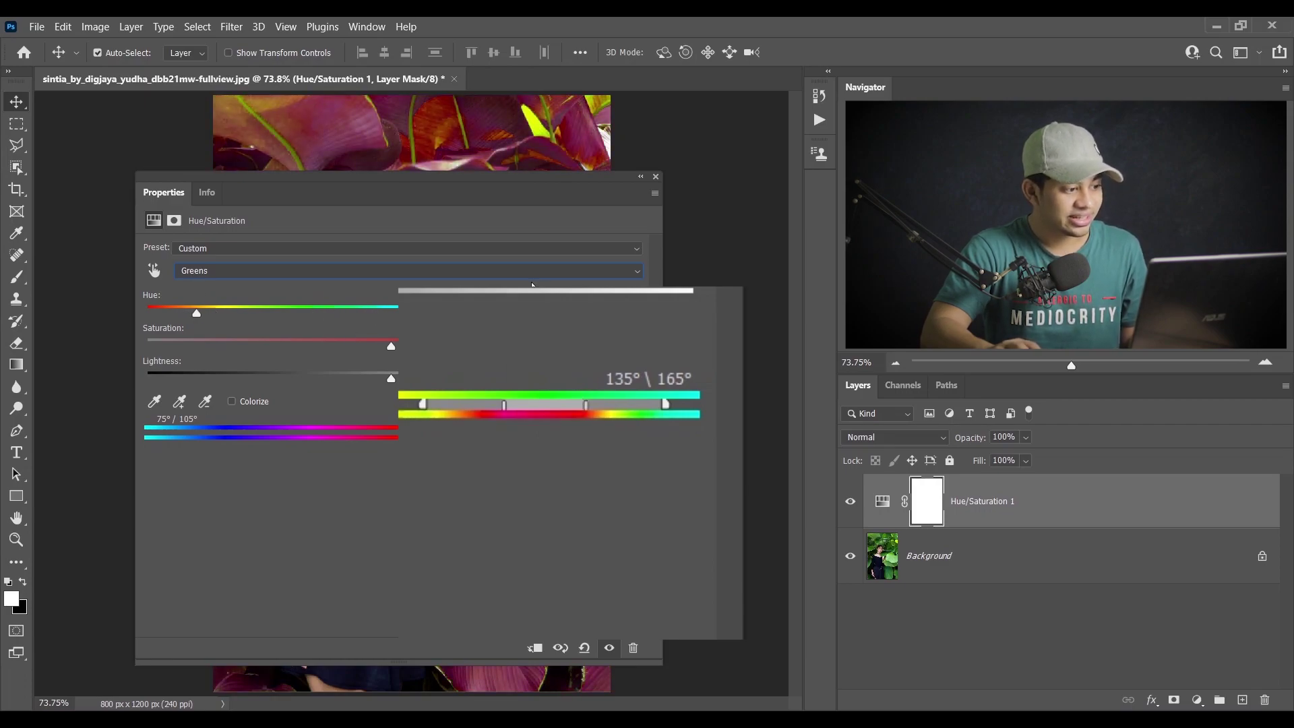
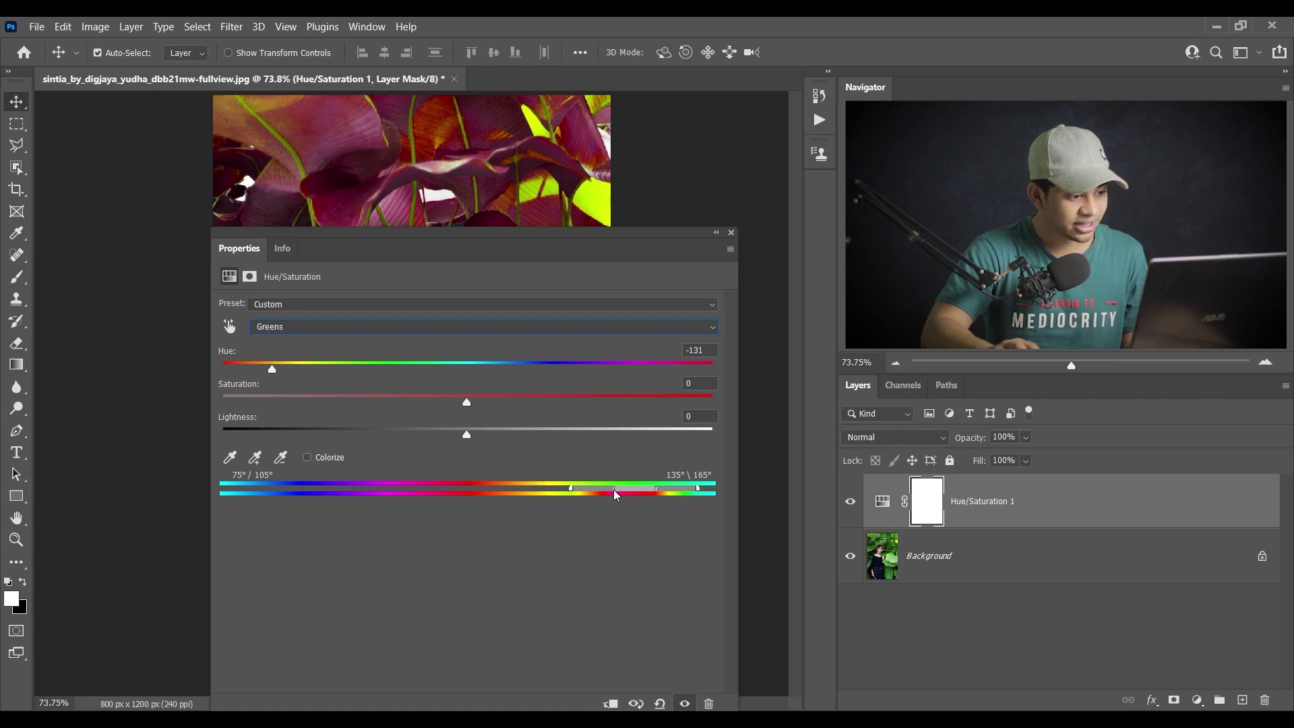
# Step: Extend the lower end of the Greens colour range into the yellows, to 58°/63°, and shrink the adjustment's properties
pyautogui.moveTo(610, 490); pyautogui.dragTo(589, 489)
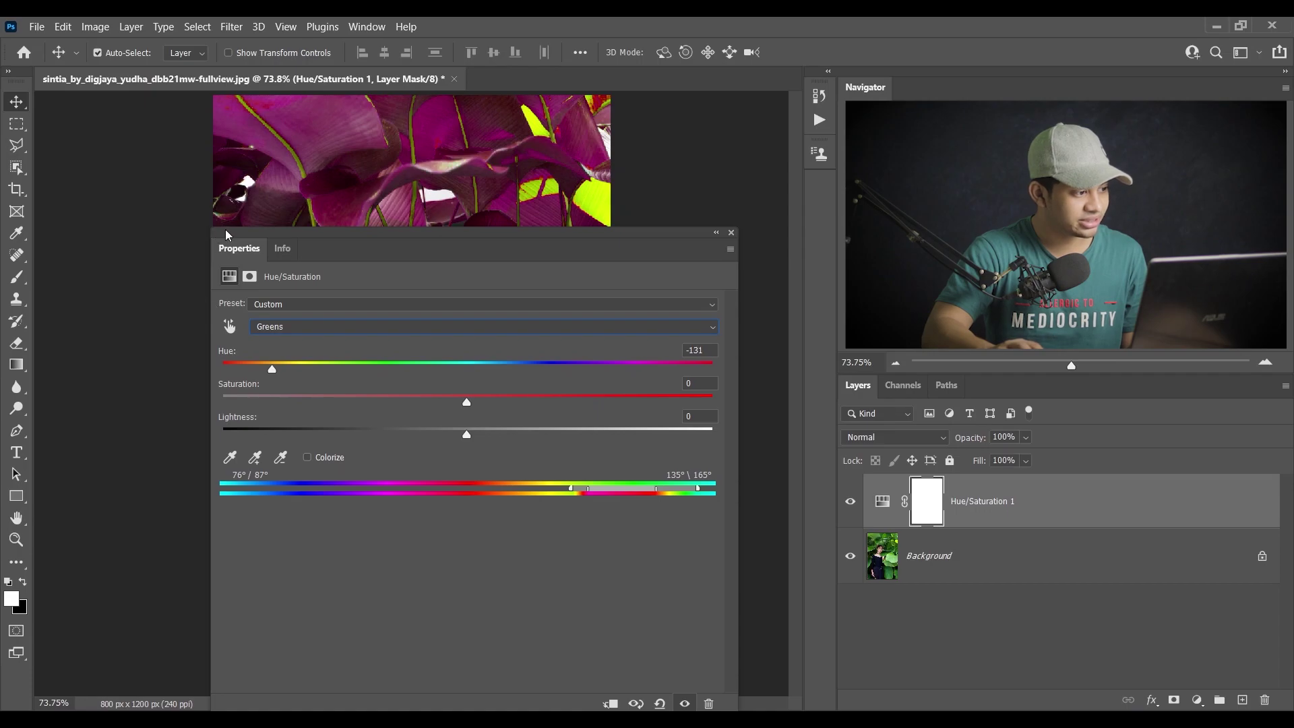
pyautogui.moveTo(226, 234); pyautogui.dragTo(230, 170)
pyautogui.moveTo(215, 653); pyautogui.dragTo(491, 501)
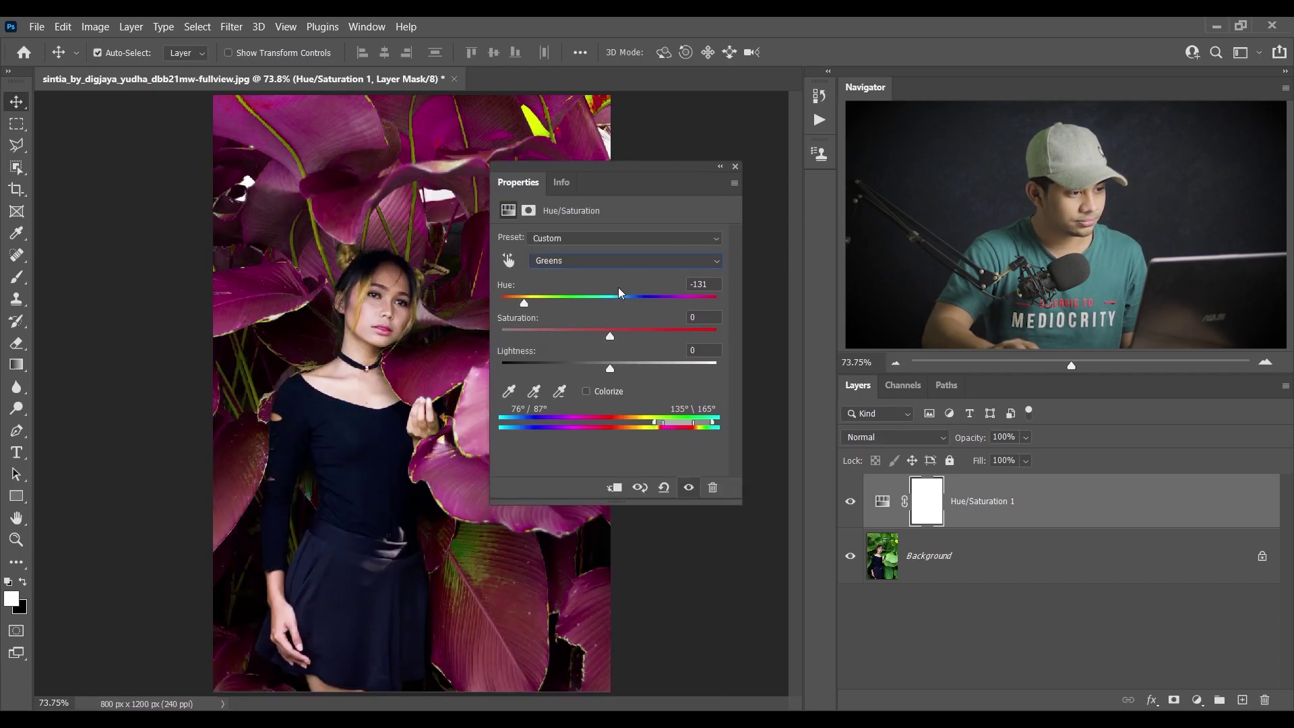
pyautogui.moveTo(654, 168); pyautogui.dragTo(688, 228)
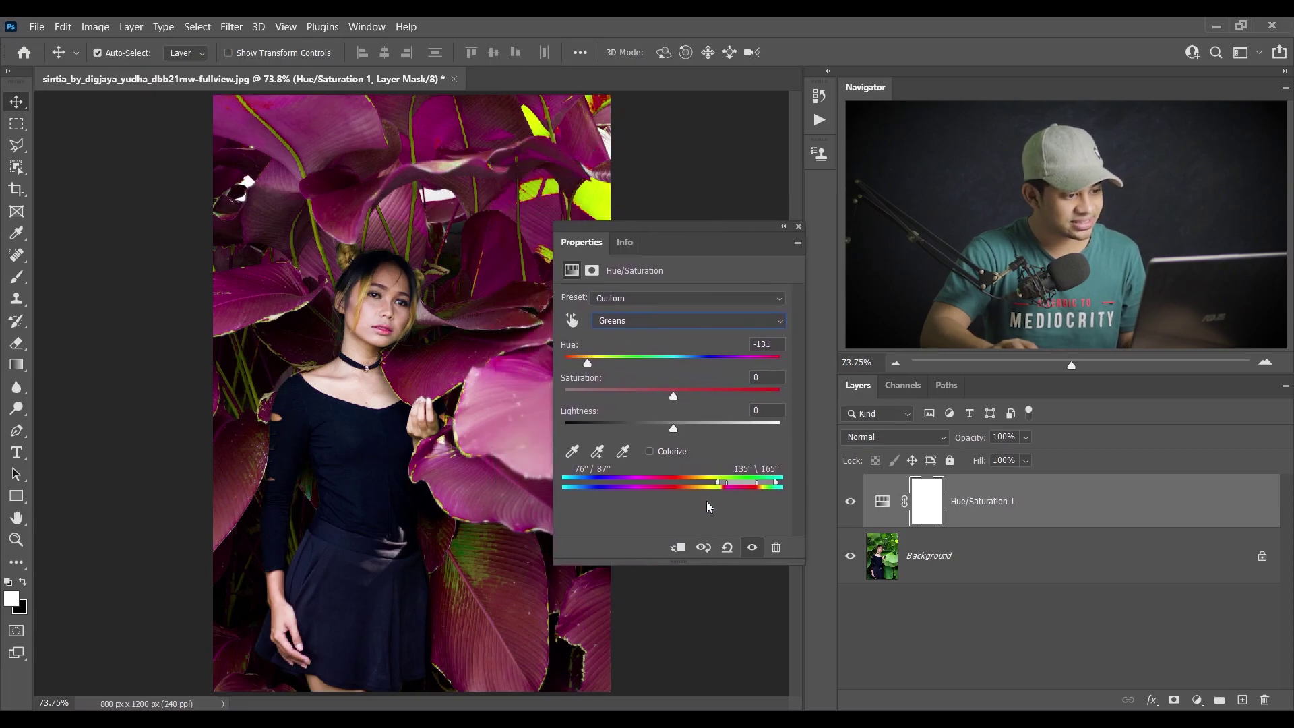
pyautogui.moveTo(730, 482); pyautogui.dragTo(705, 488)
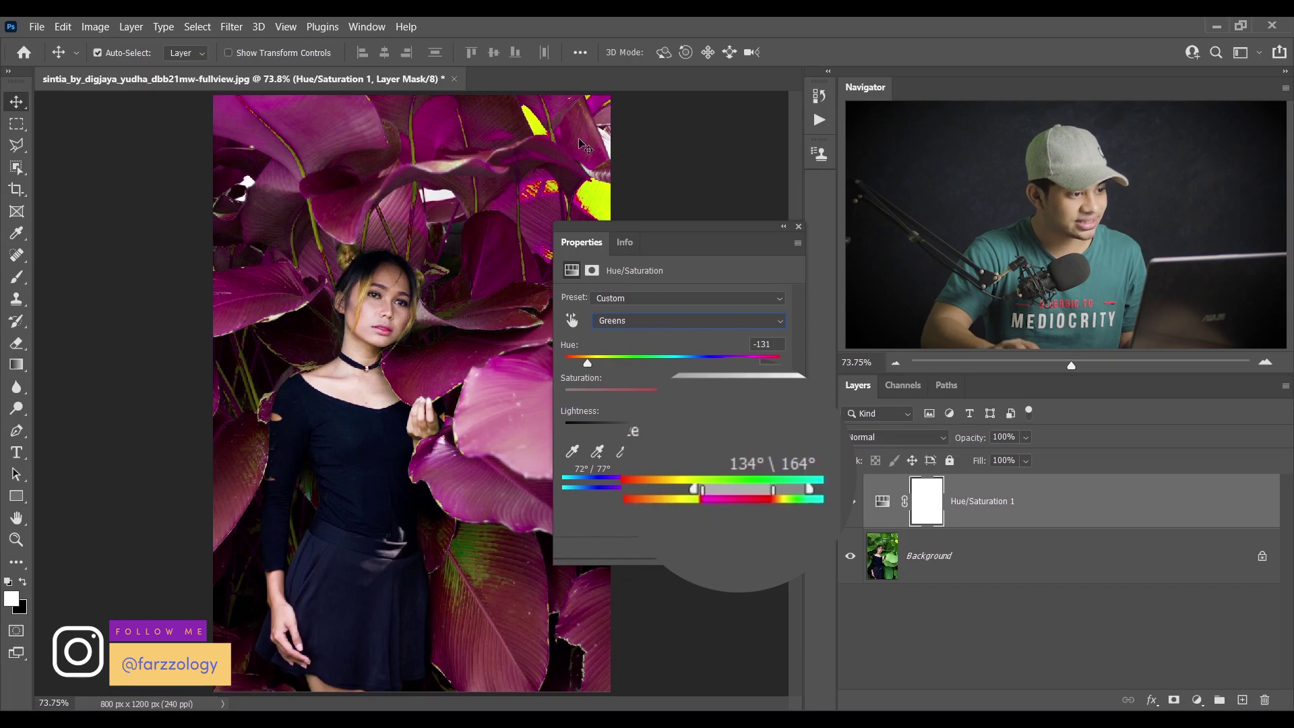
pyautogui.moveTo(703, 488); pyautogui.dragTo(687, 487)
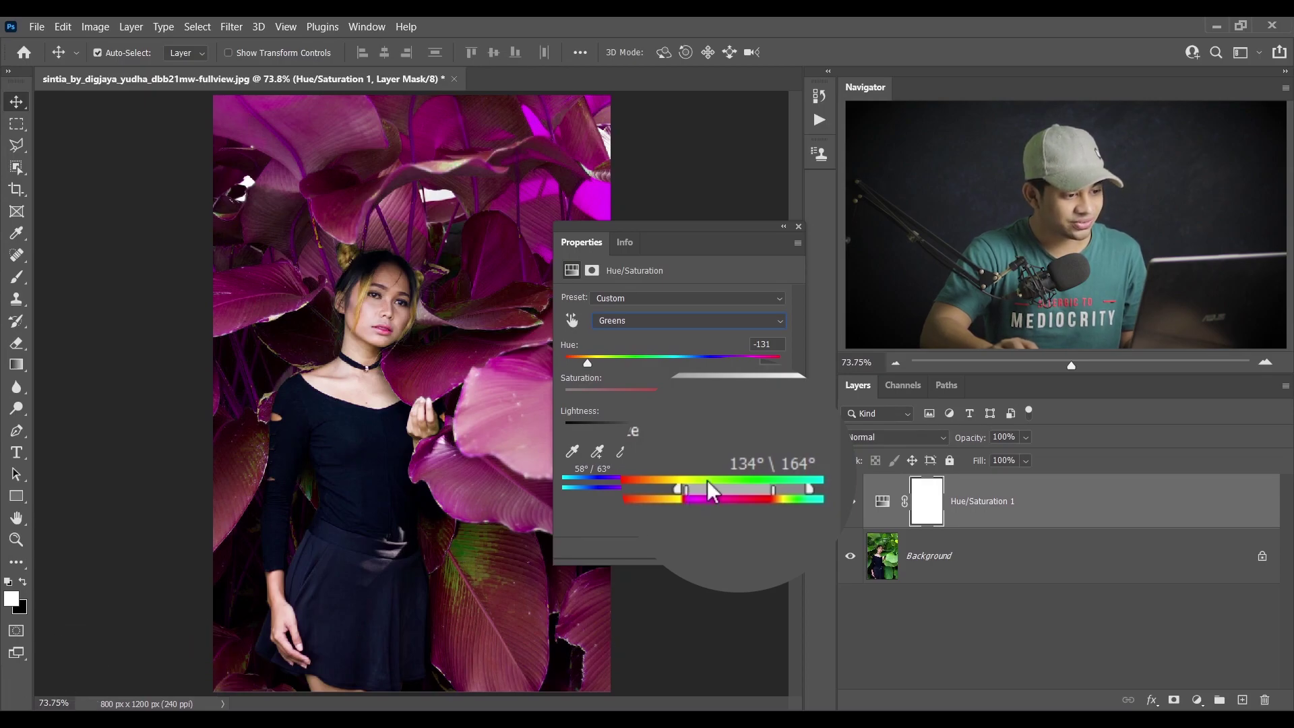
# Step: Set the upper limits of the Greens range to 157° and 171° and its lower falloff limit to 41°
pyautogui.moveTo(777, 487); pyautogui.dragTo(790, 486)
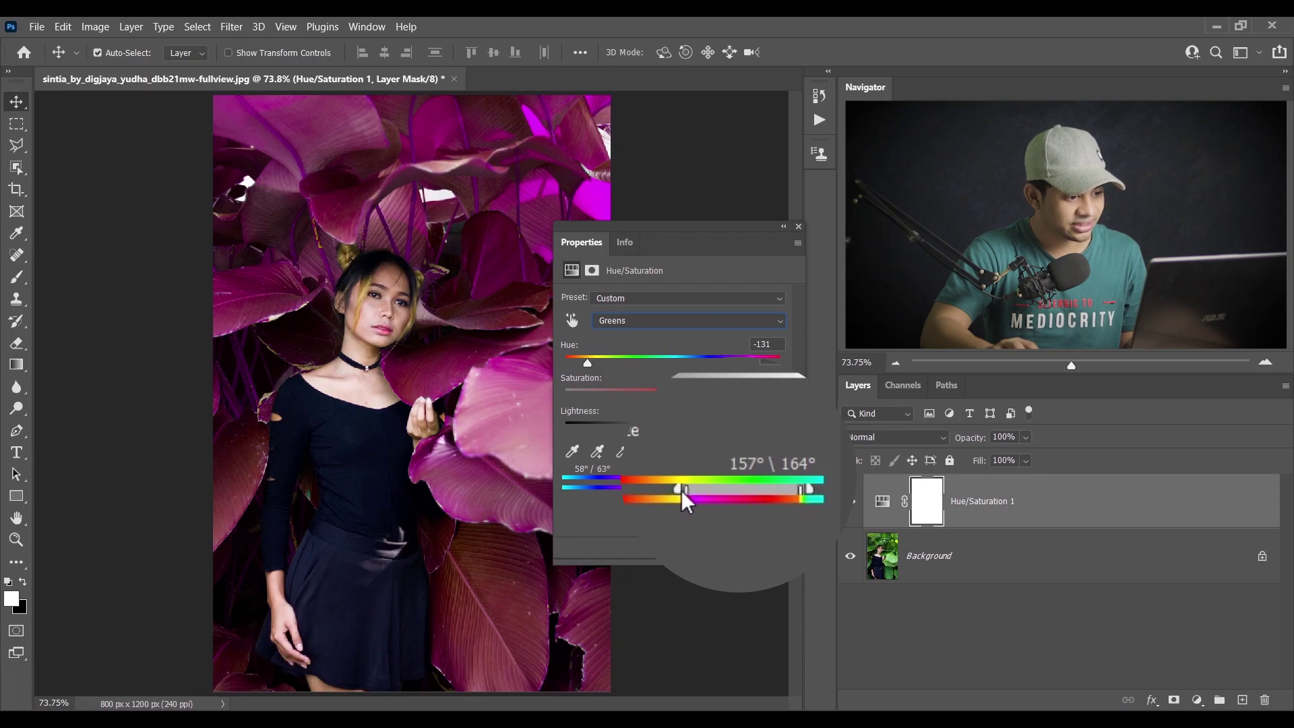
pyautogui.moveTo(673, 491); pyautogui.dragTo(668, 488)
pyautogui.moveTo(807, 491); pyautogui.dragTo(811, 492)
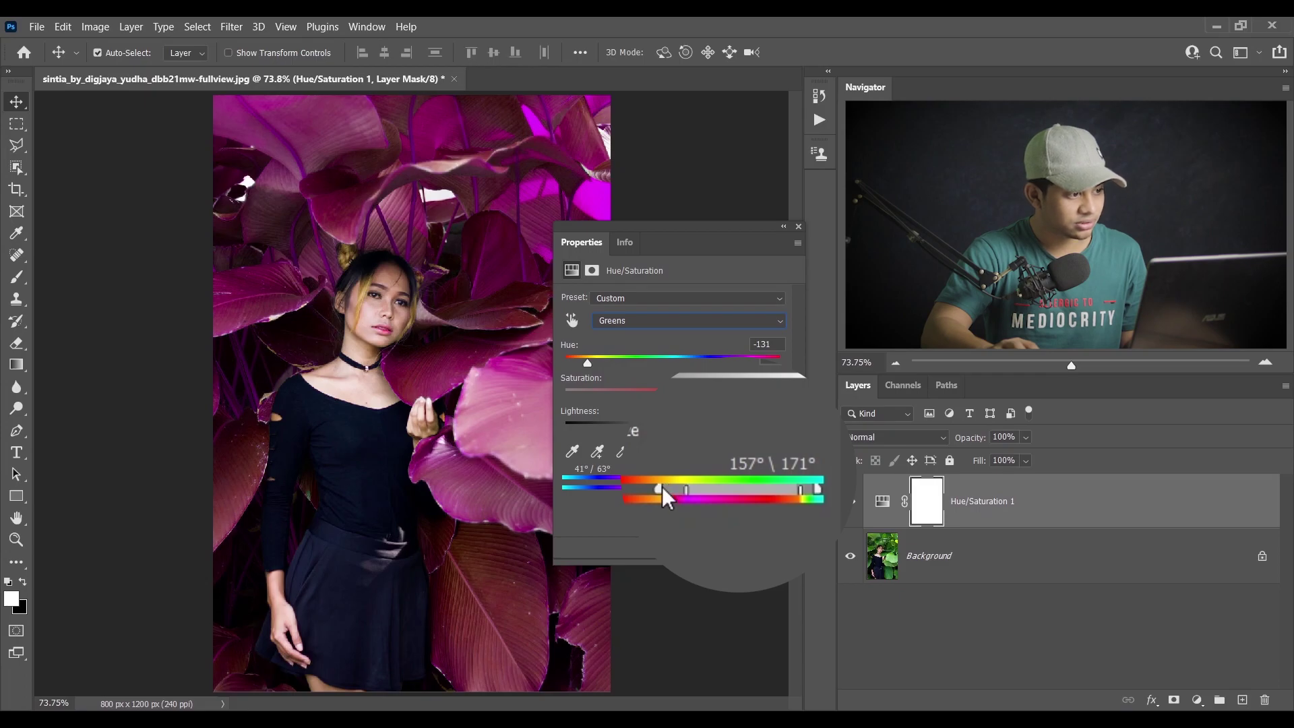
# Step: Dock and collapse the adjustment's properties, and compare the photo with the Hue/Saturation layer hidden and shown
pyautogui.moveTo(751, 232); pyautogui.dragTo(816, 188)
pyautogui.click(817, 189)
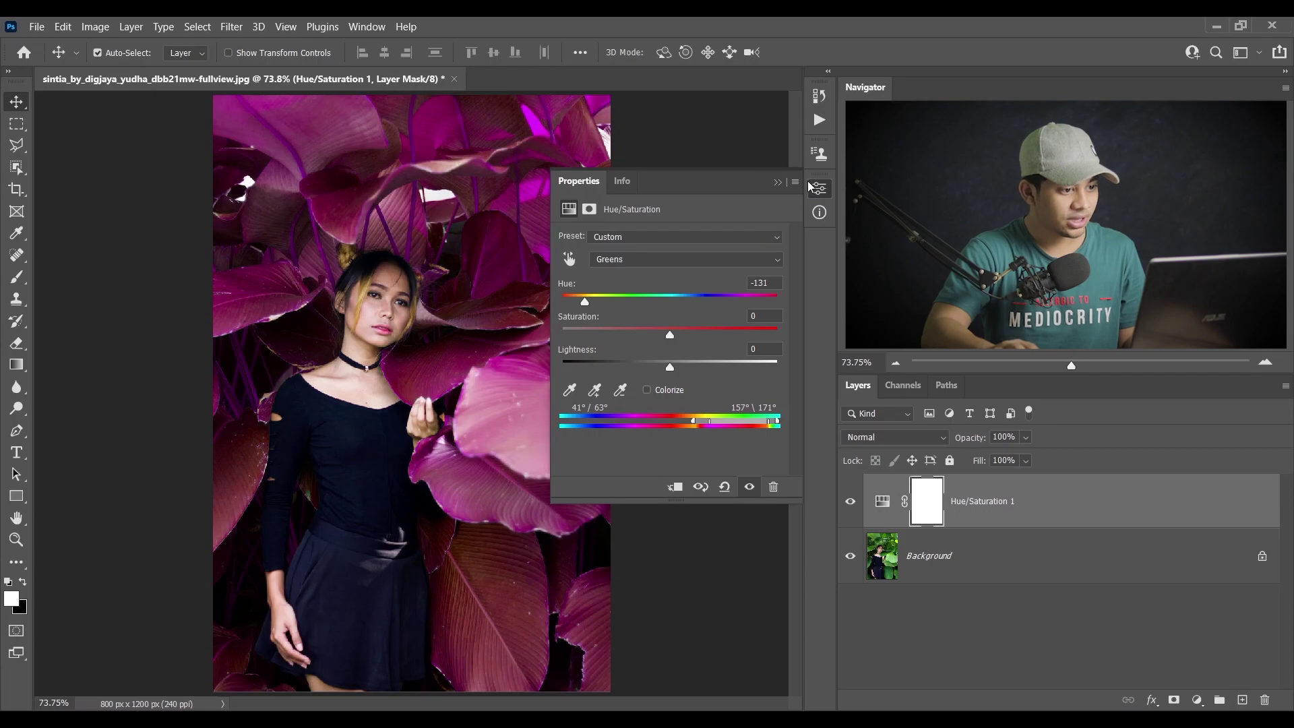
pyautogui.click(815, 188)
pyautogui.click(850, 506)
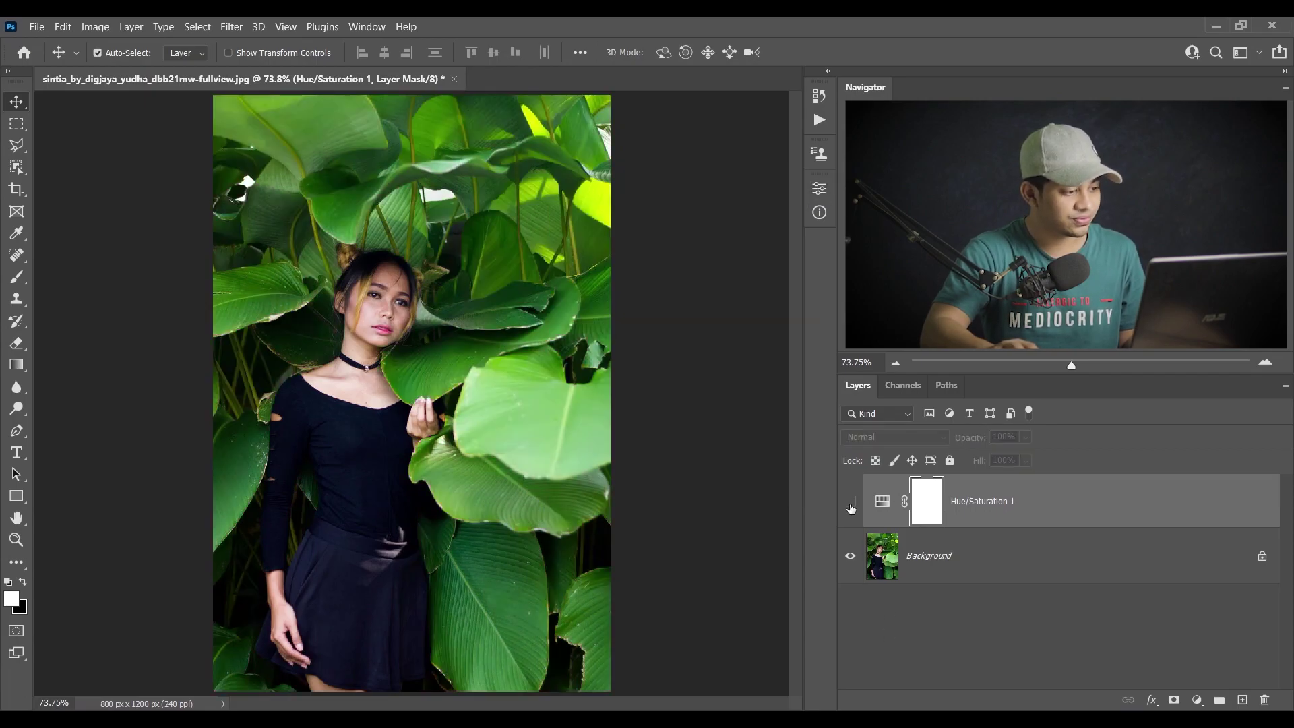
pyautogui.click(851, 507)
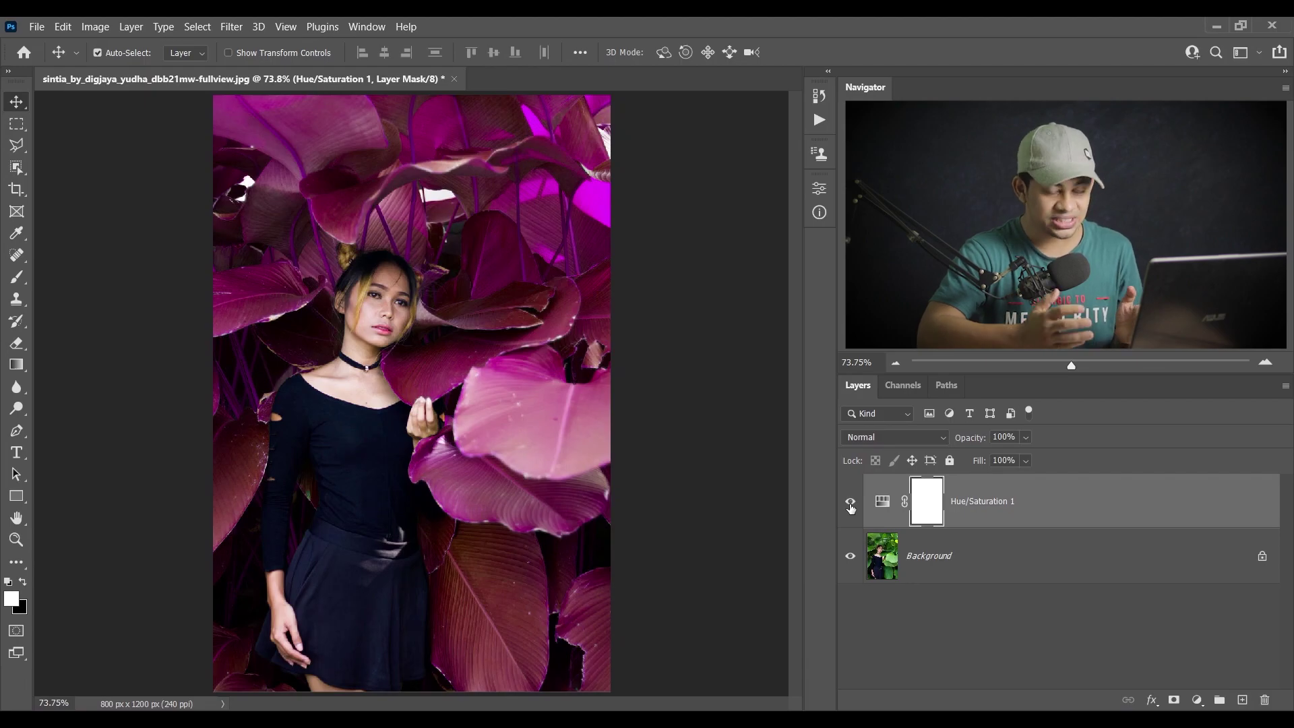
# Step: Reopen the Hue/Saturation layer's settings in an enlarged view and examine the limits of its Greens range
pyautogui.doubleClick(887, 498)
pyautogui.moveTo(551, 503); pyautogui.dragTo(246, 631)
pyautogui.click(457, 259)
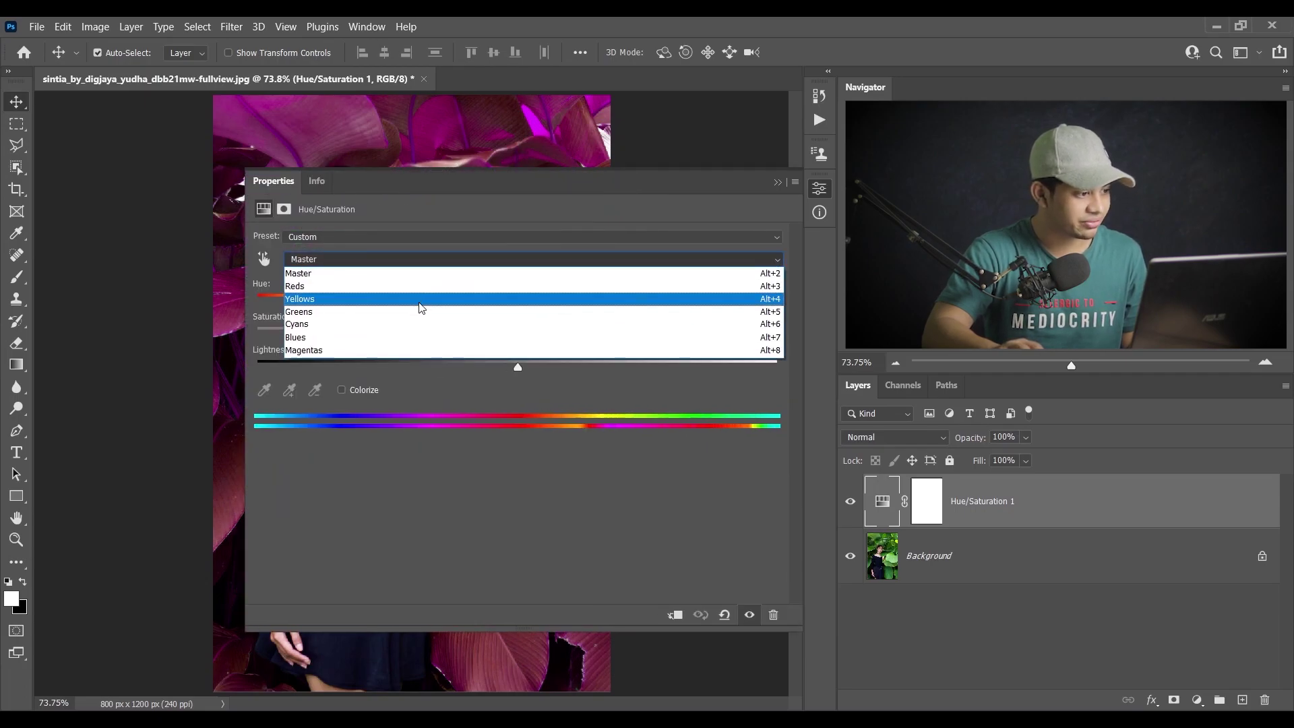
pyautogui.click(418, 311)
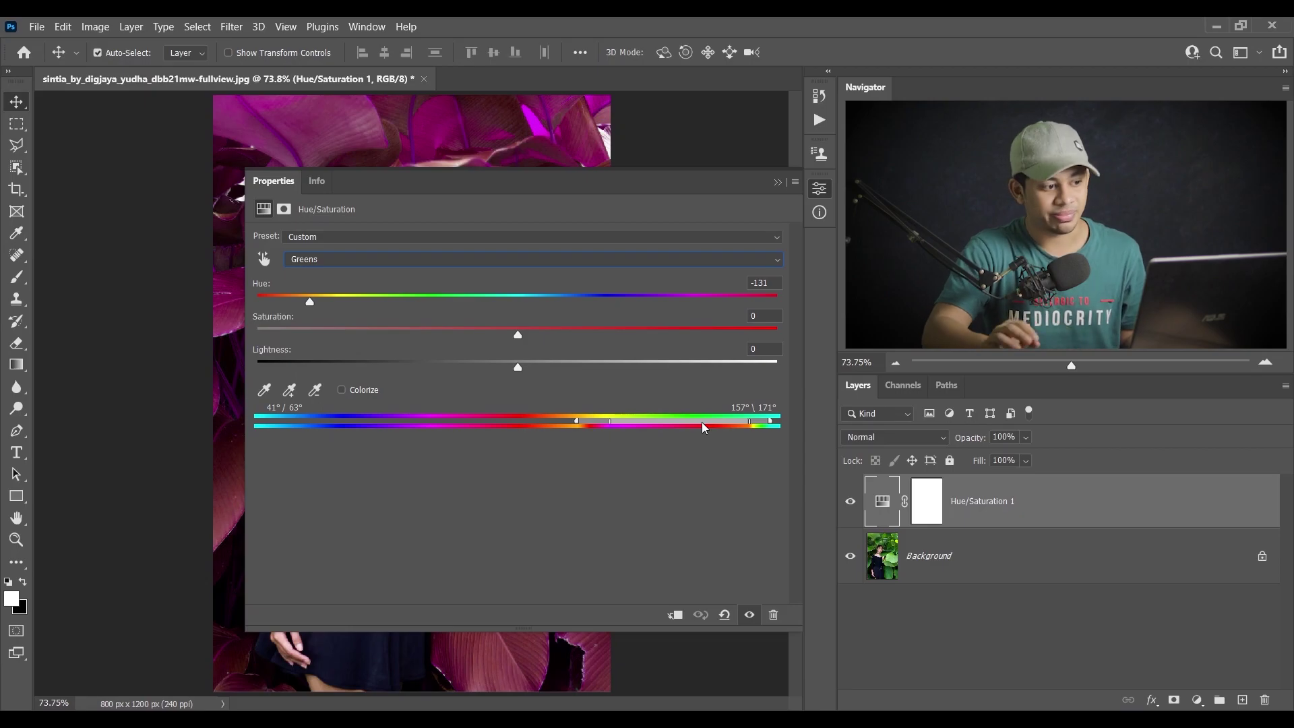
pyautogui.click(814, 190)
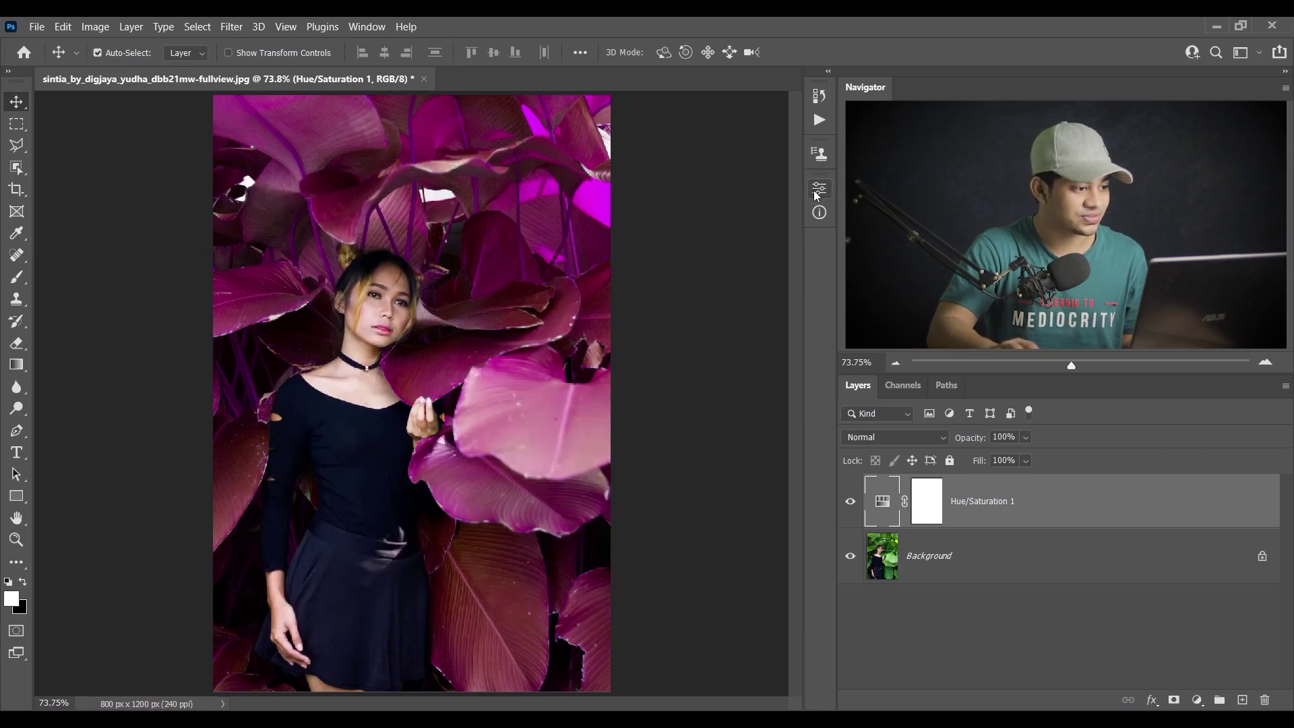
pyautogui.click(821, 192)
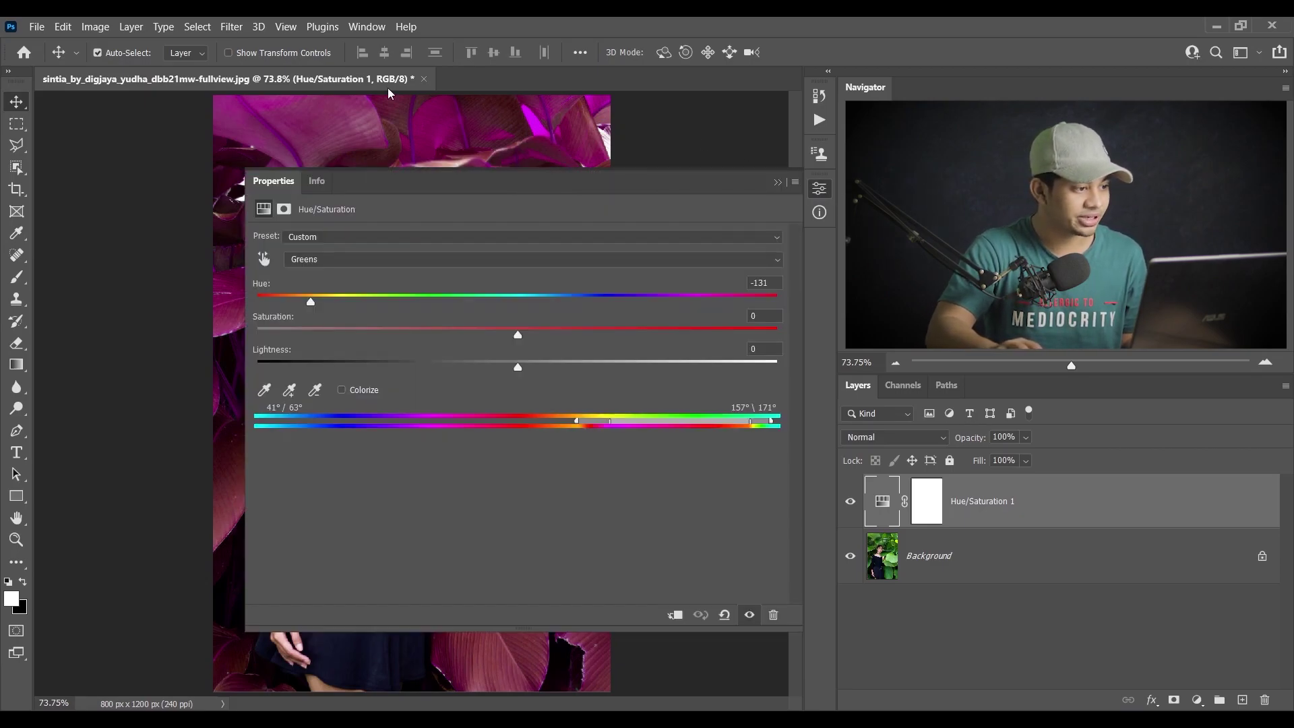
# Step: Set the Greens range to hue -34, saturation -44 and lightness -45 for muted dark green leaves
pyautogui.moveTo(246, 631); pyautogui.dragTo(495, 610)
pyautogui.moveTo(556, 292); pyautogui.dragTo(608, 332)
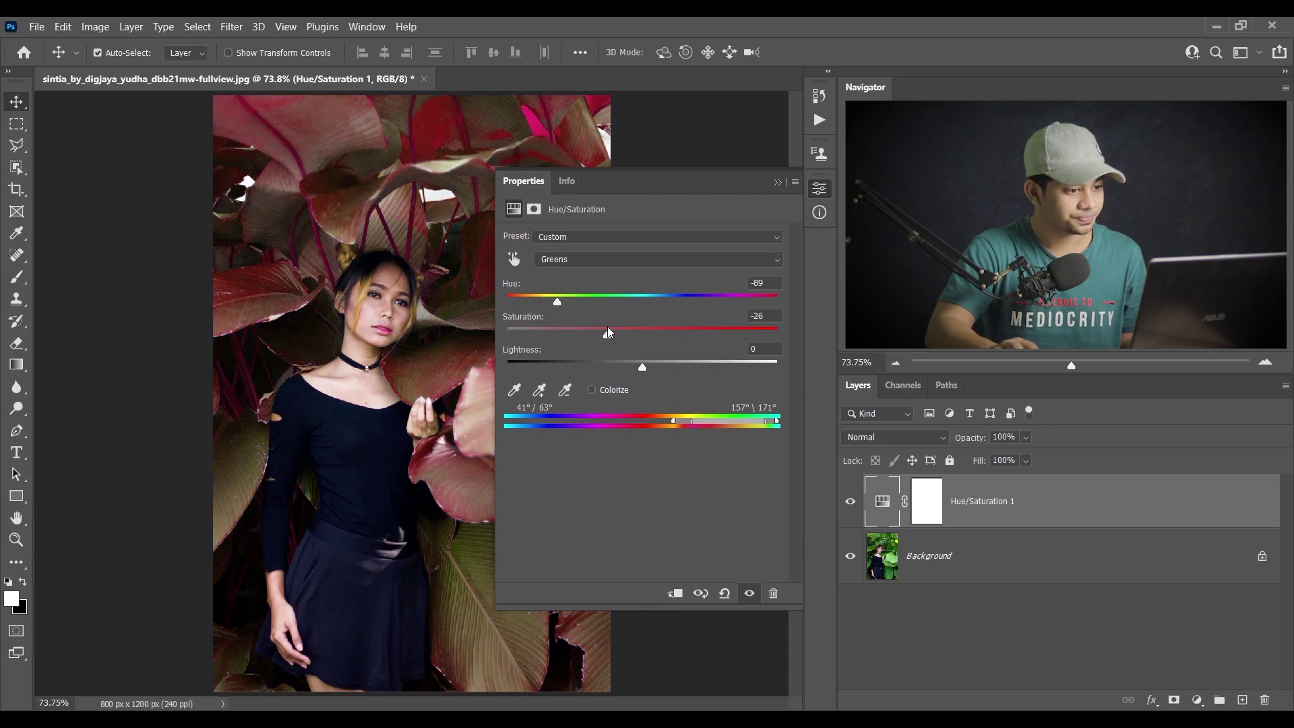
pyautogui.moveTo(595, 335); pyautogui.dragTo(594, 301)
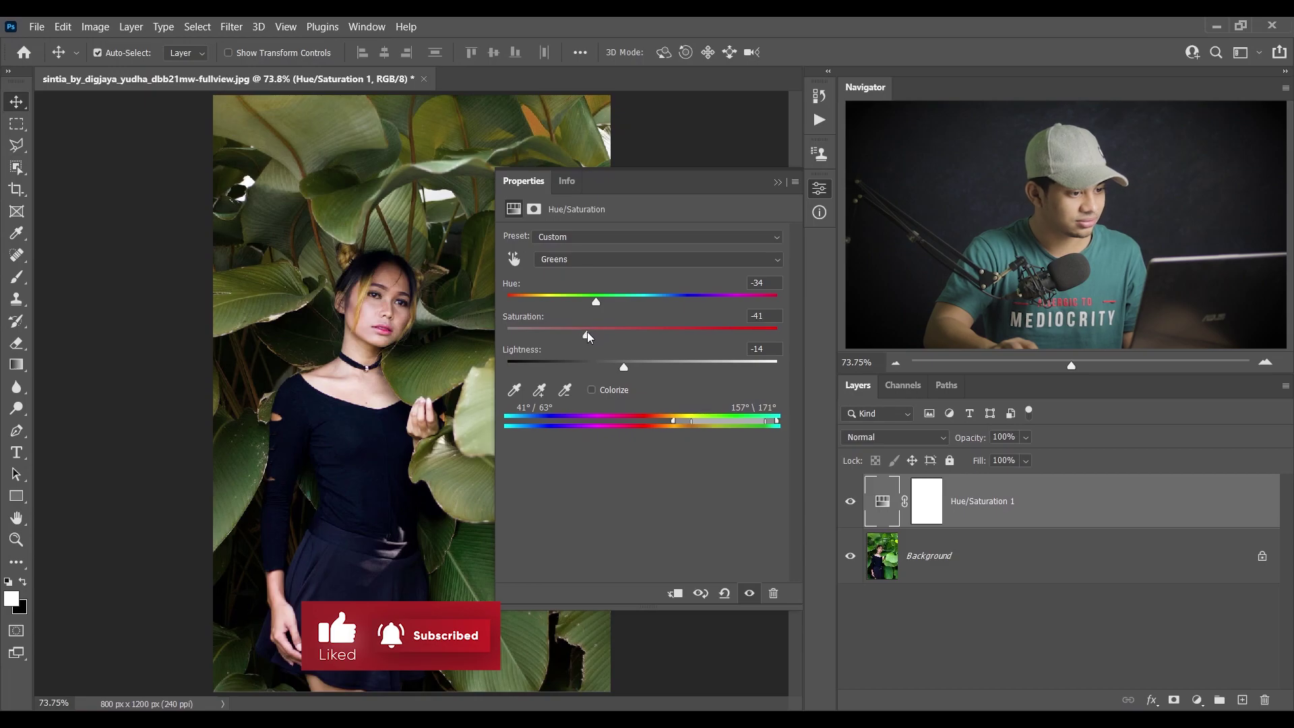
pyautogui.moveTo(588, 332); pyautogui.dragTo(578, 361)
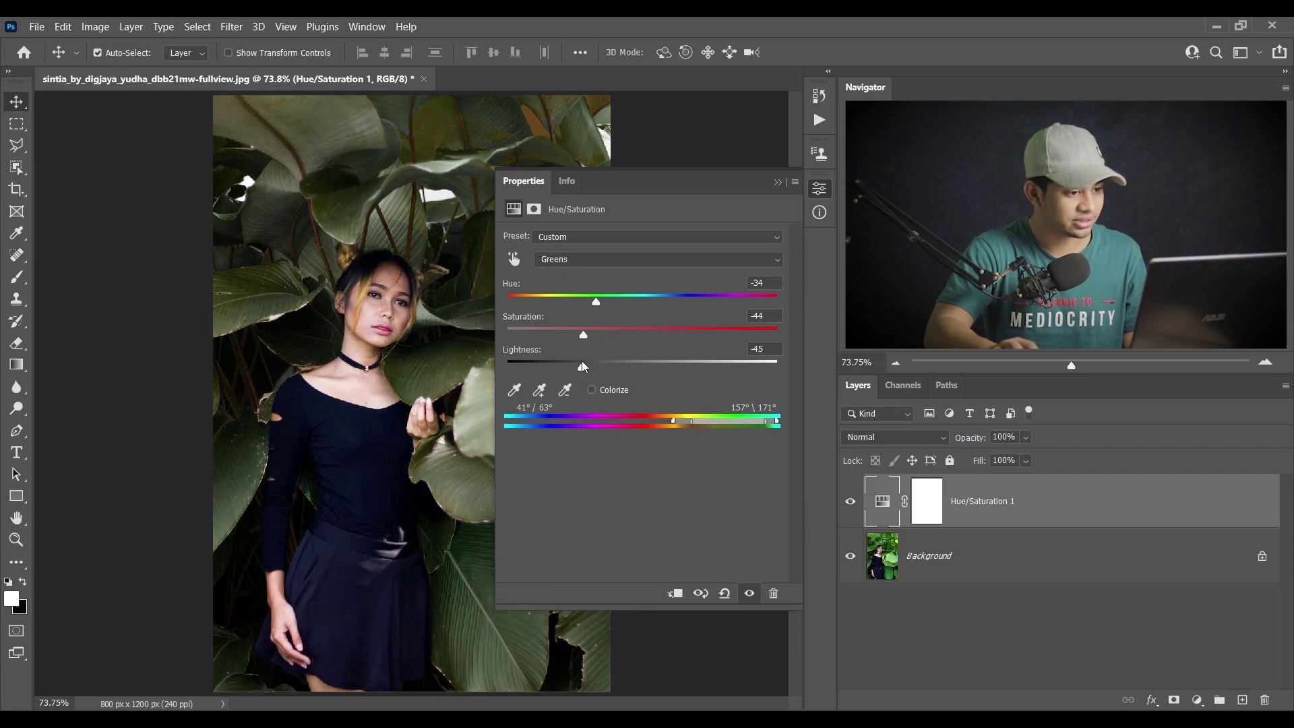
# Step: Compare the photo with and without the muted green adjustment, and reopen the Hue/Saturation layer's settings
pyautogui.click(818, 188)
pyautogui.click(849, 501)
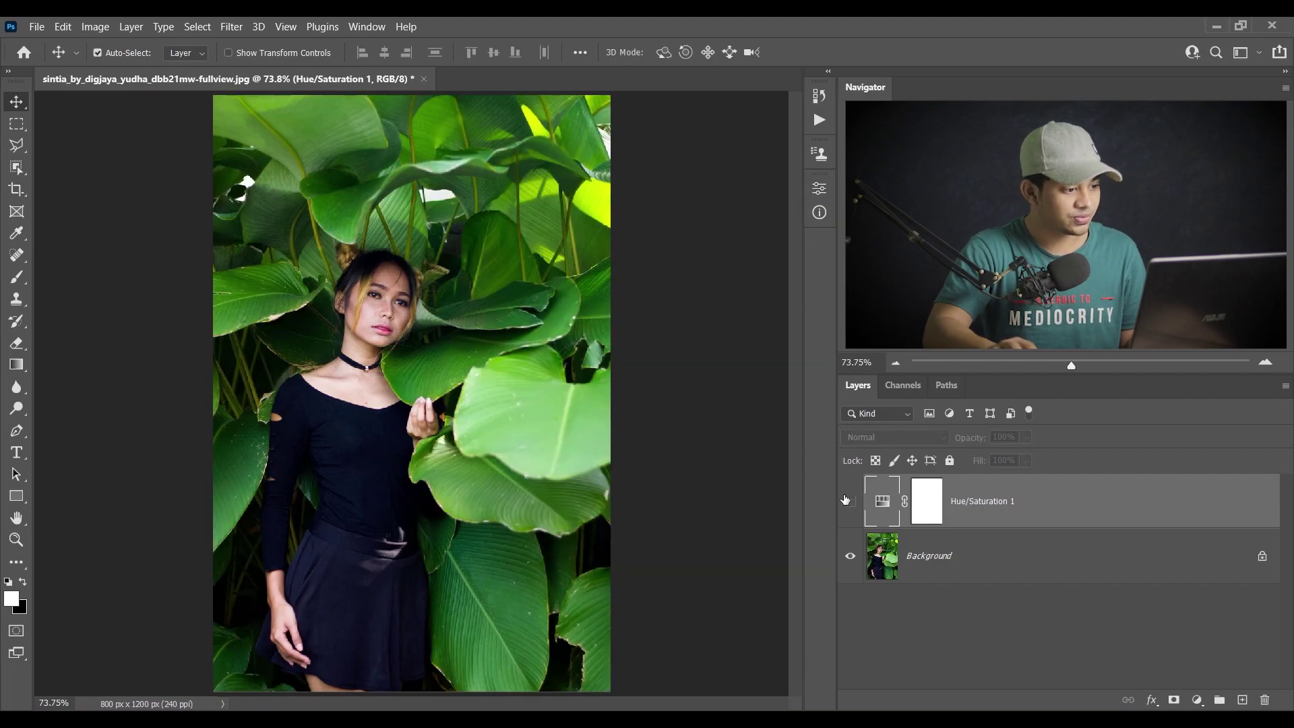
pyautogui.click(848, 500)
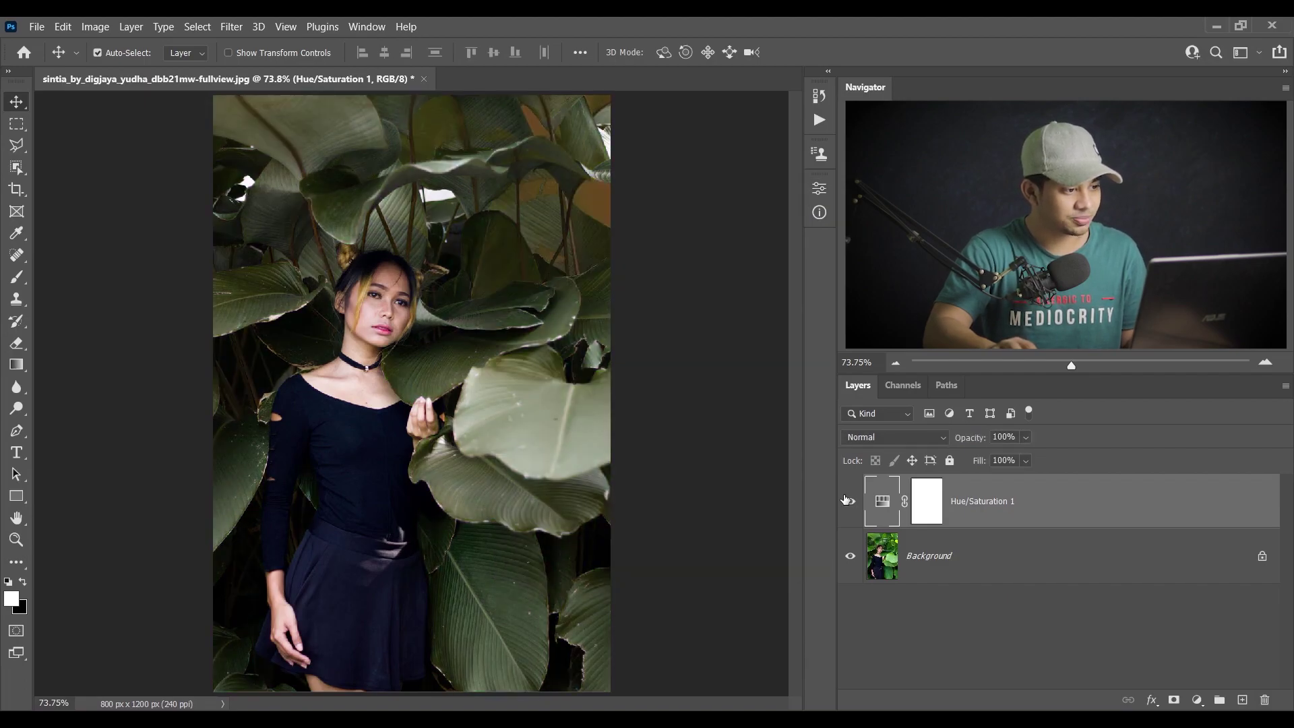
pyautogui.doubleClick(880, 509)
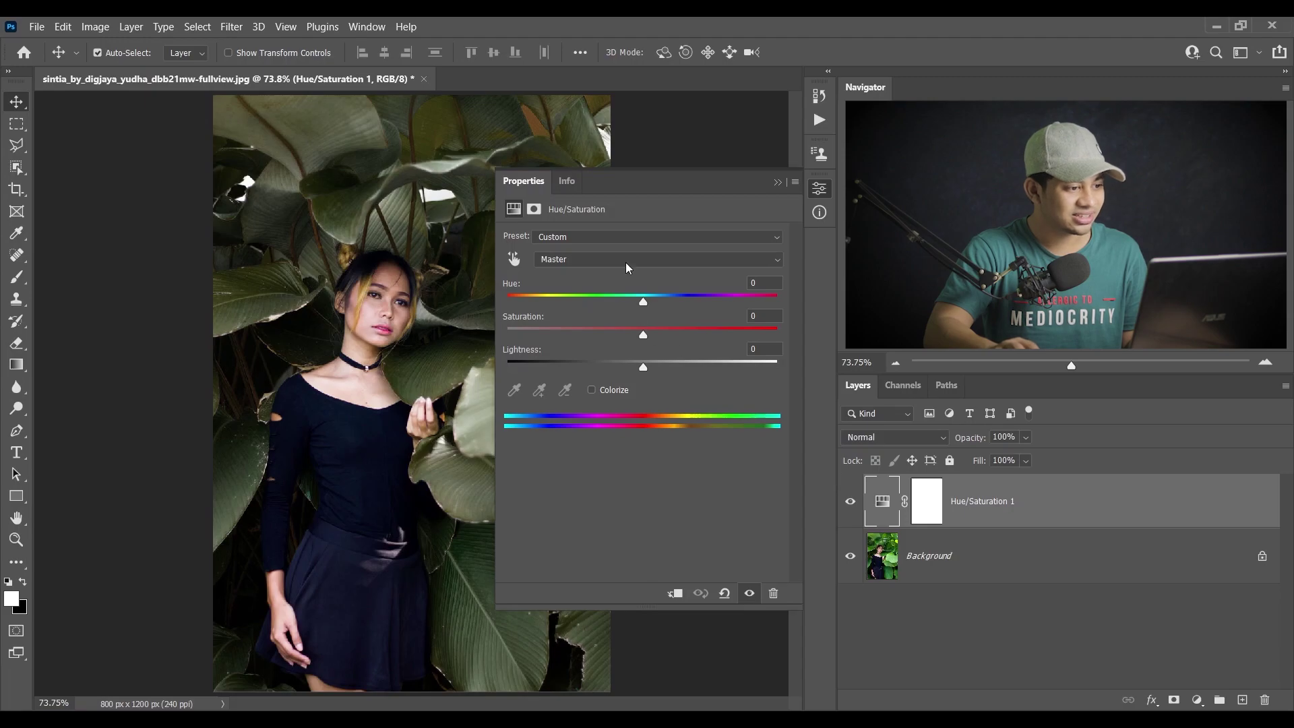
# Step: Try a hue of +120 on the Greens range, and compare the photo with the Hue/Saturation layer hidden and shown
pyautogui.click(625, 263)
pyautogui.click(599, 314)
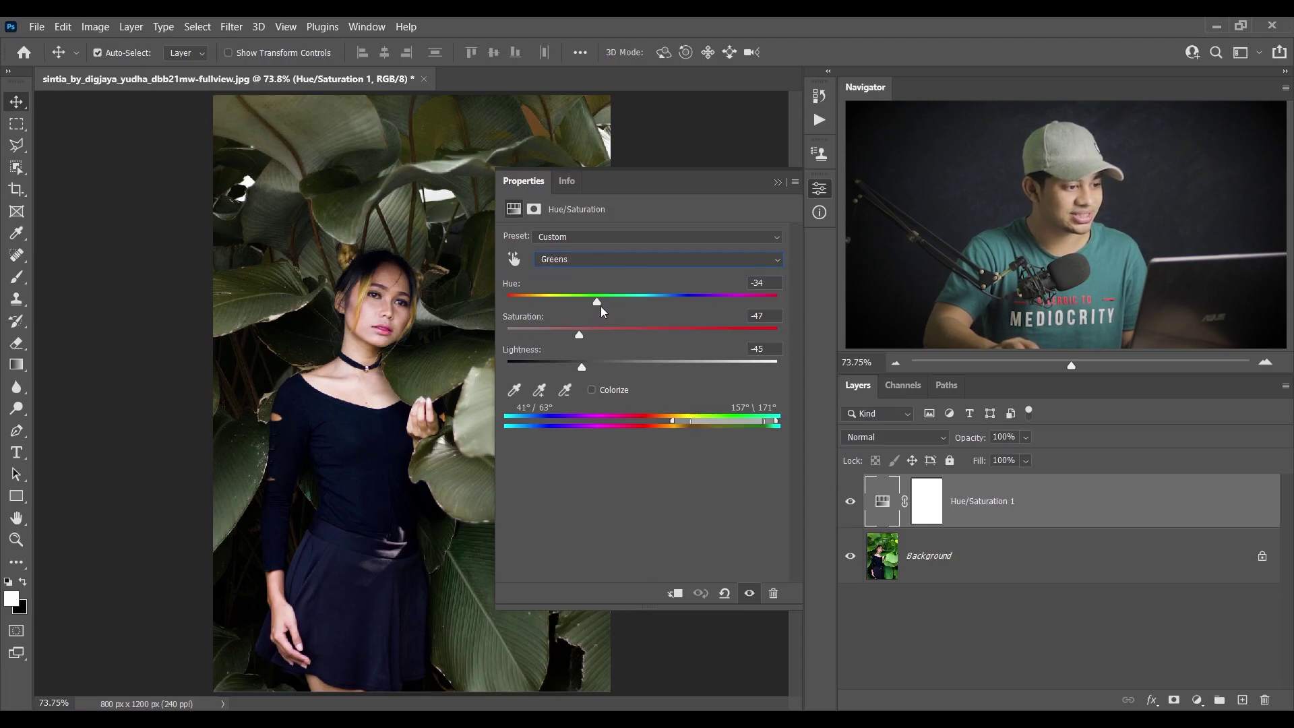
pyautogui.moveTo(694, 303); pyautogui.dragTo(744, 301)
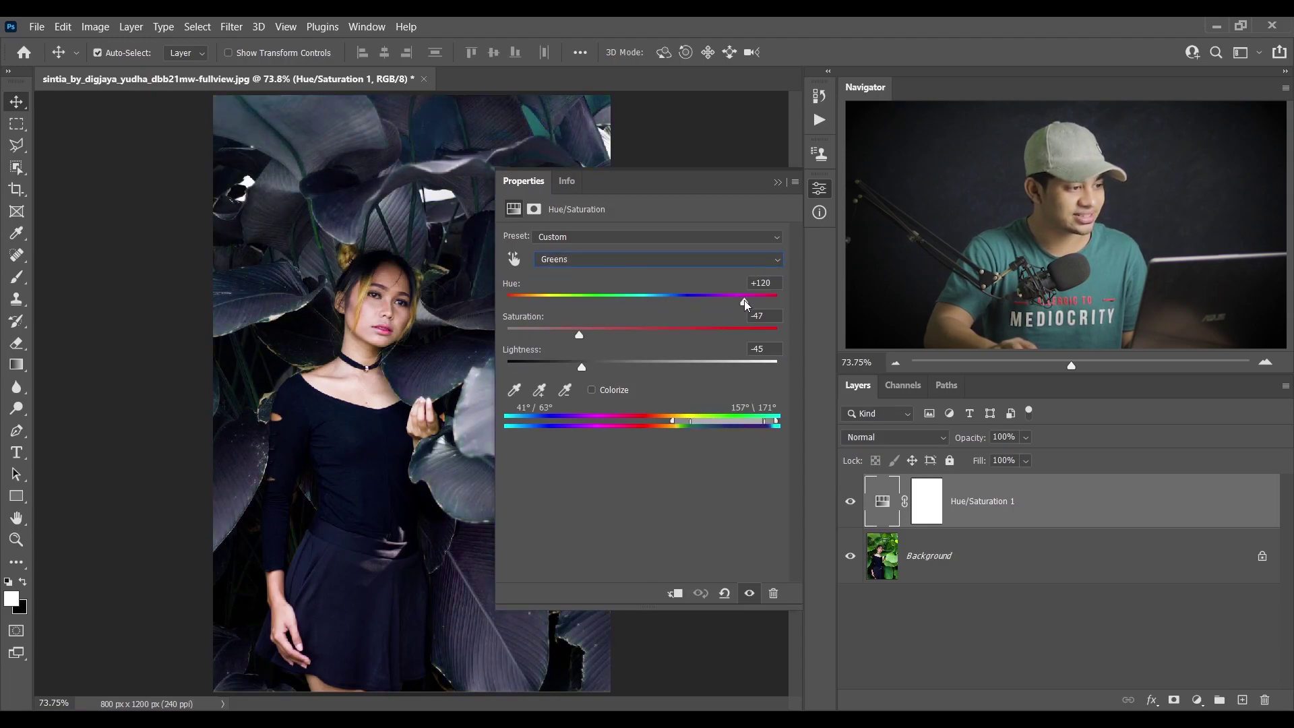
pyautogui.click(820, 211)
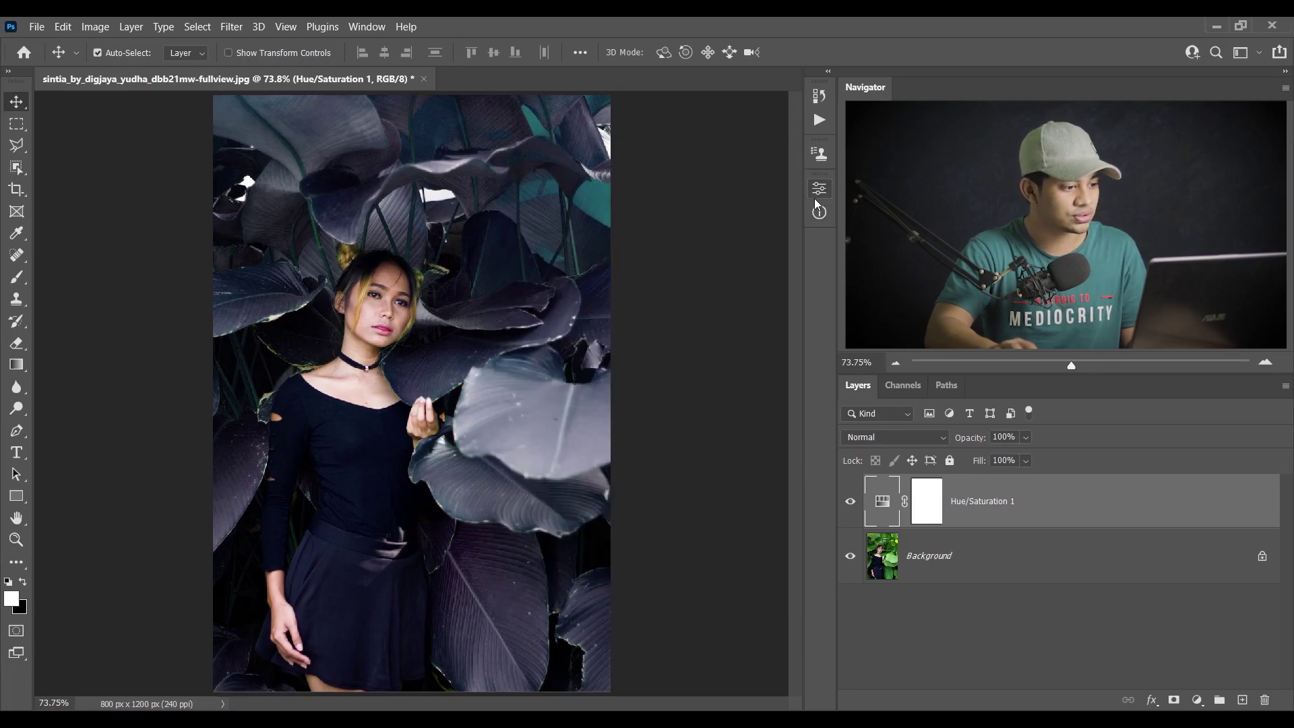
pyautogui.click(850, 502)
pyautogui.click(849, 504)
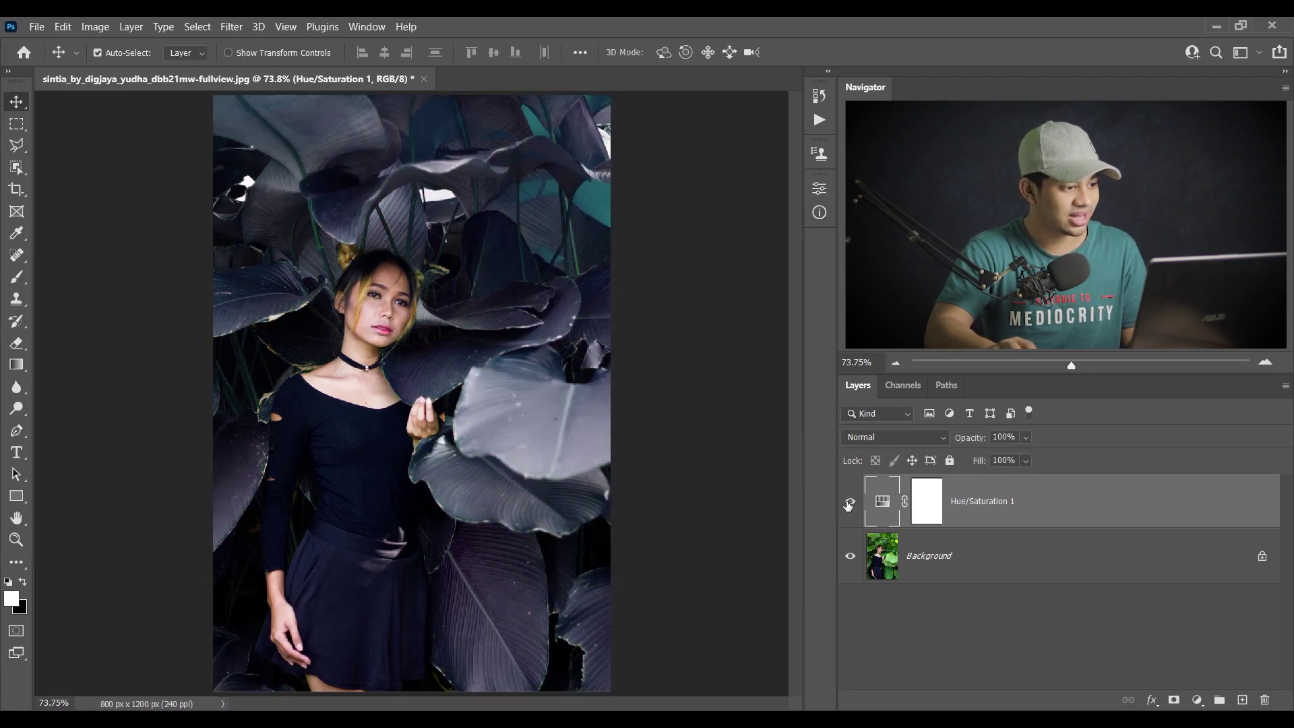
# Step: Set the Greens hue of the Hue/Saturation layer to -36 for muted olive leaves, and toggle the layer's visibility to check
pyautogui.doubleClick(882, 502)
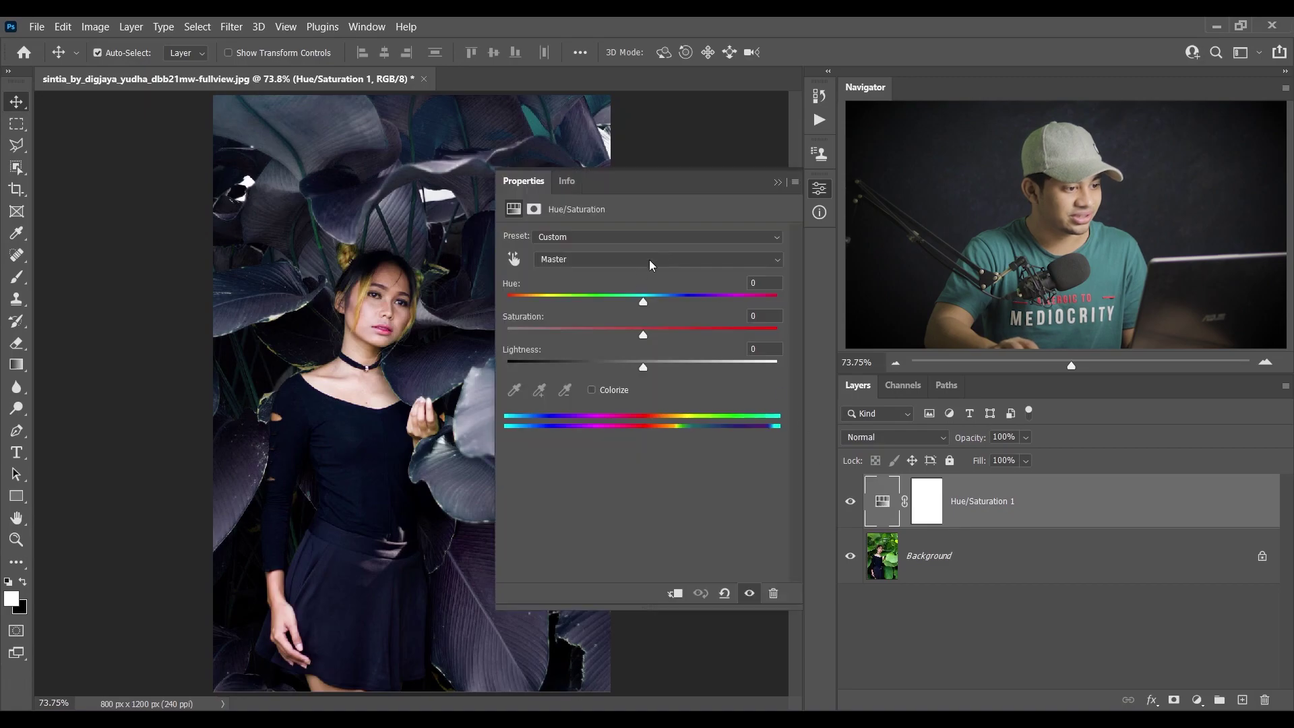
pyautogui.click(632, 263)
pyautogui.click(605, 304)
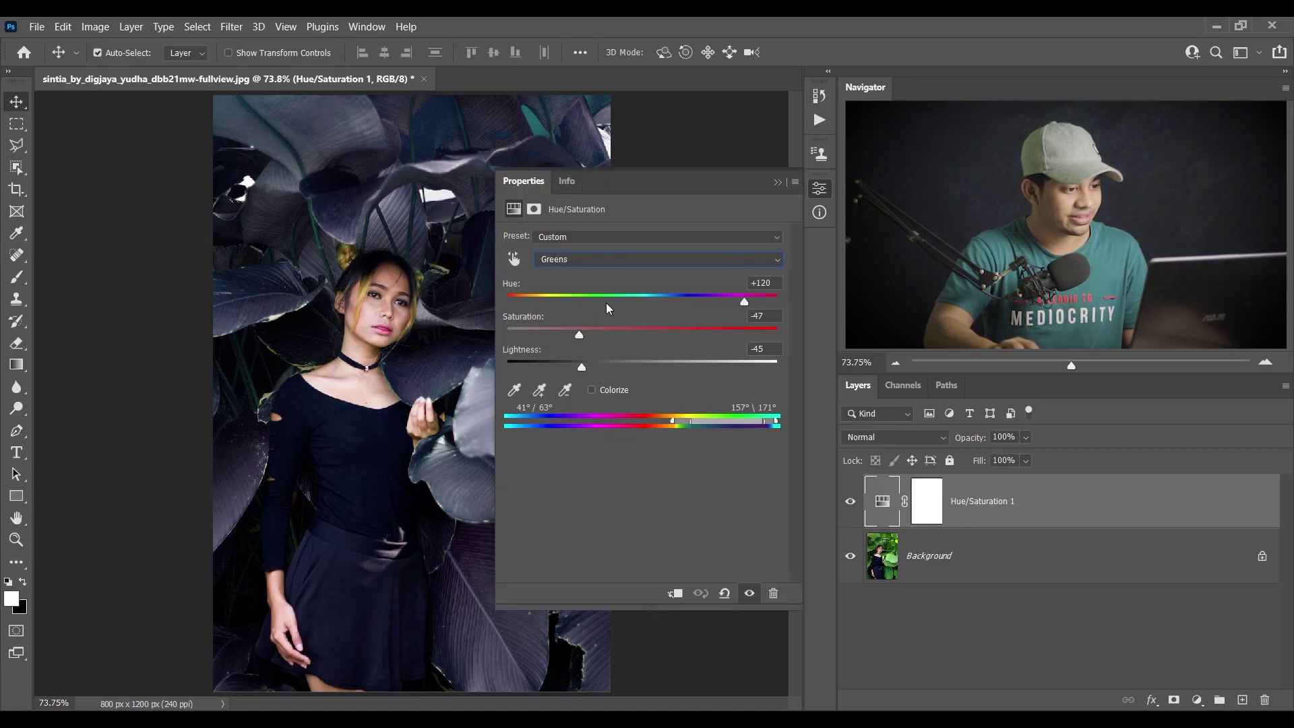
pyautogui.moveTo(502, 300); pyautogui.dragTo(591, 301)
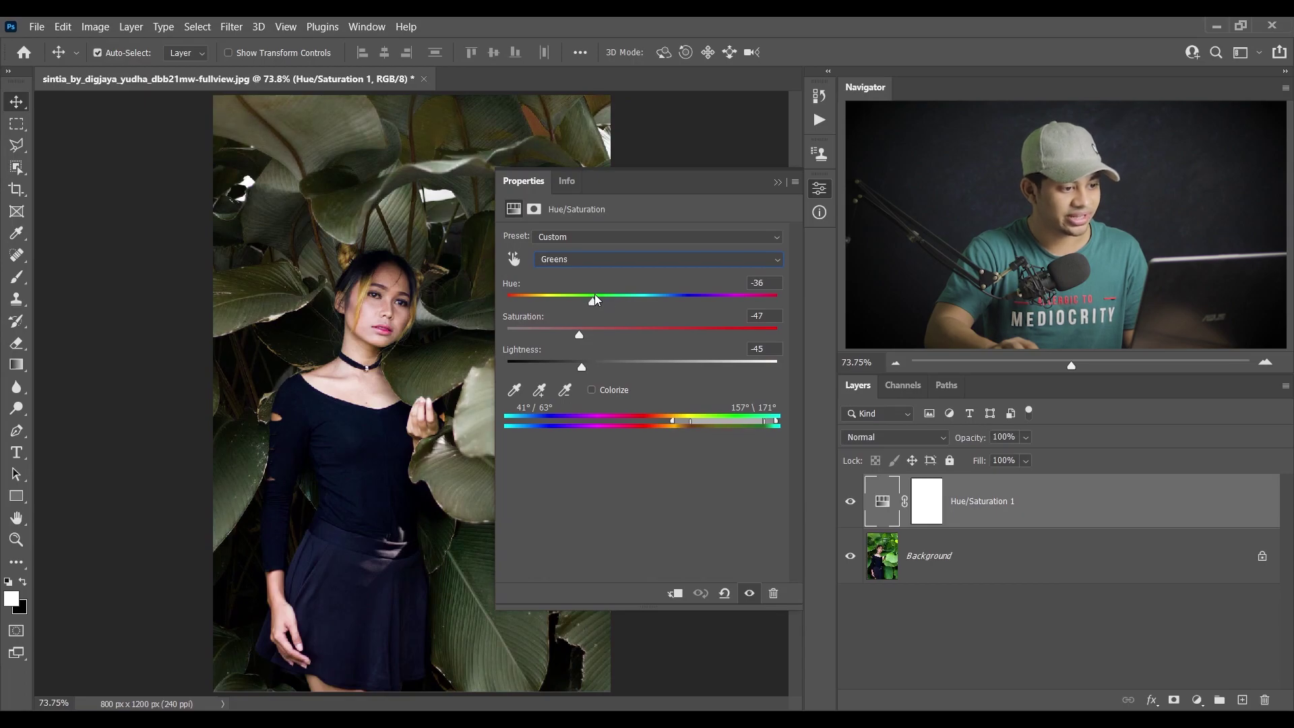
pyautogui.click(819, 188)
pyautogui.click(850, 501)
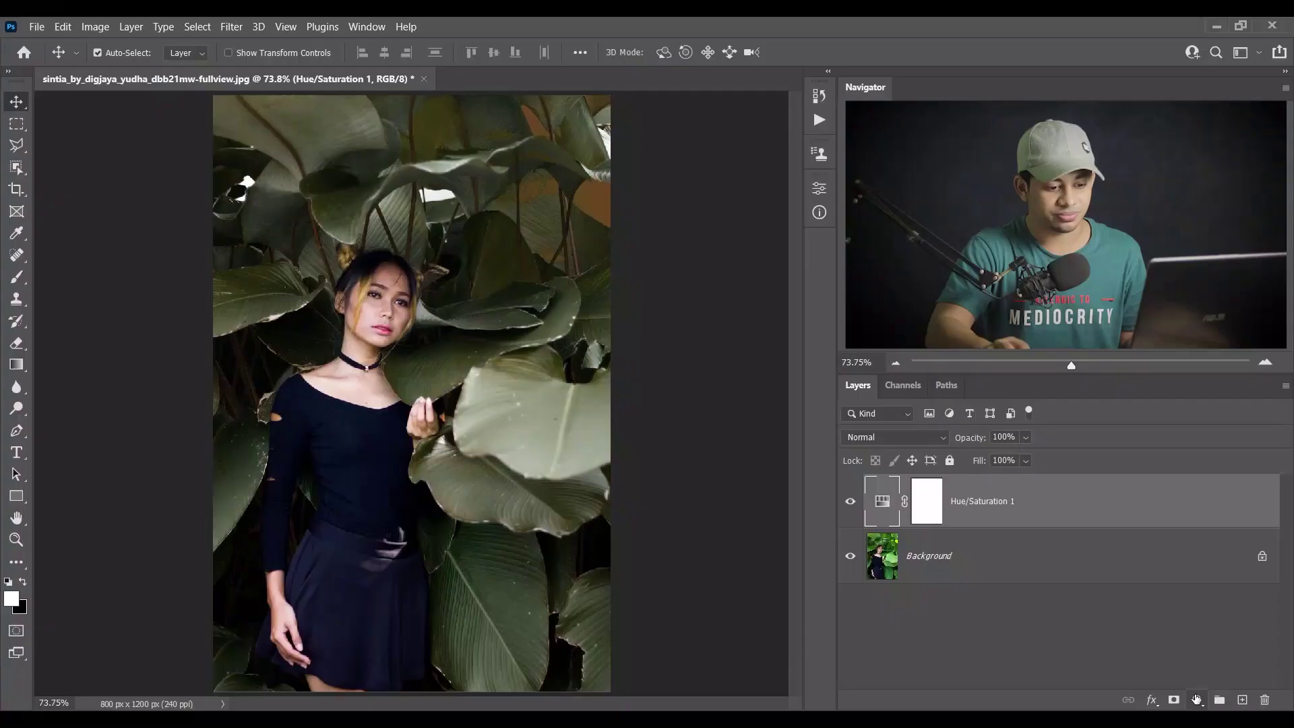
# Step: Add a Curves adjustment layer with an RGB anchor at input 63, output 63 and the black point at input 13, output 23
pyautogui.click(1197, 700)
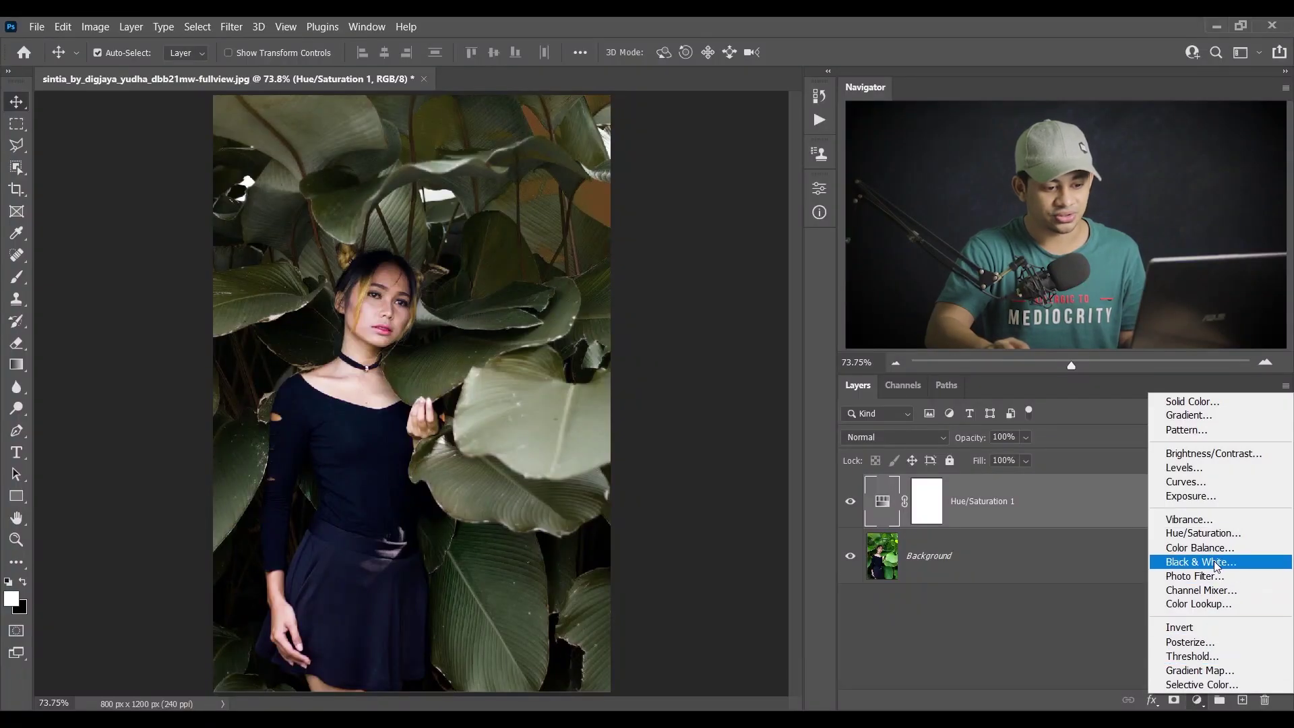
pyautogui.click(1193, 488)
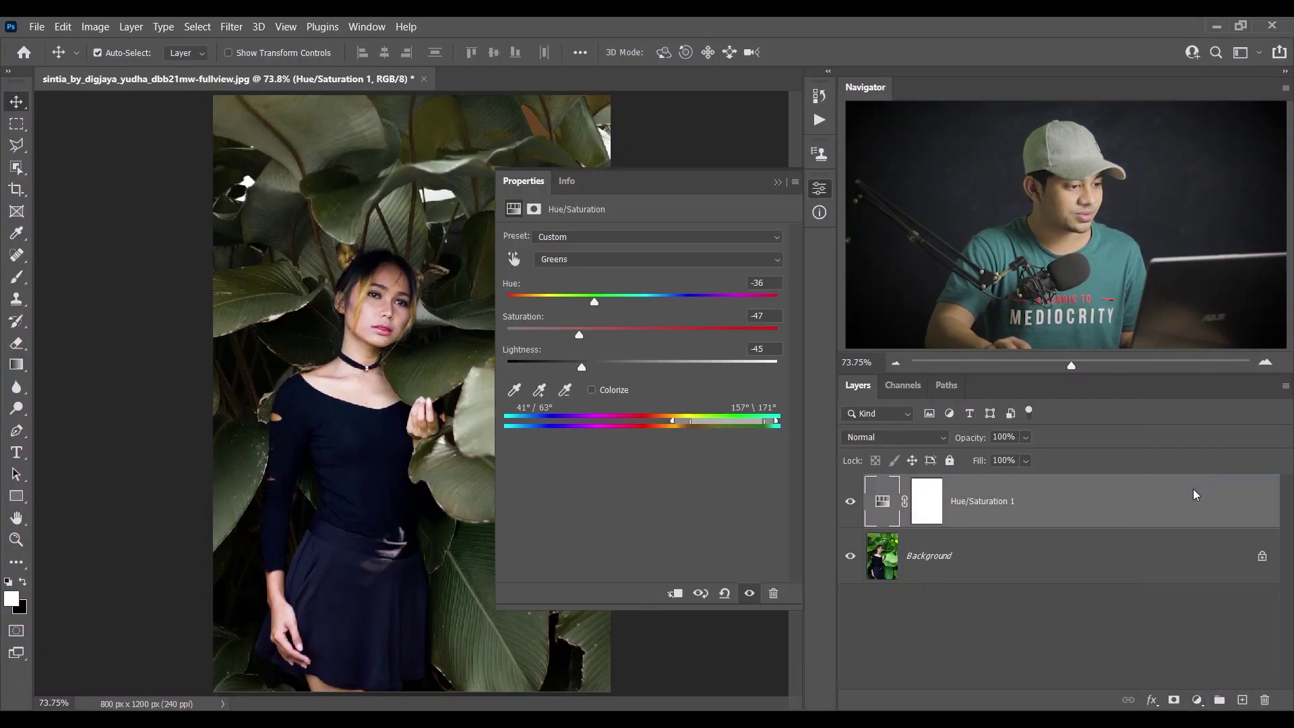
pyautogui.click(604, 437)
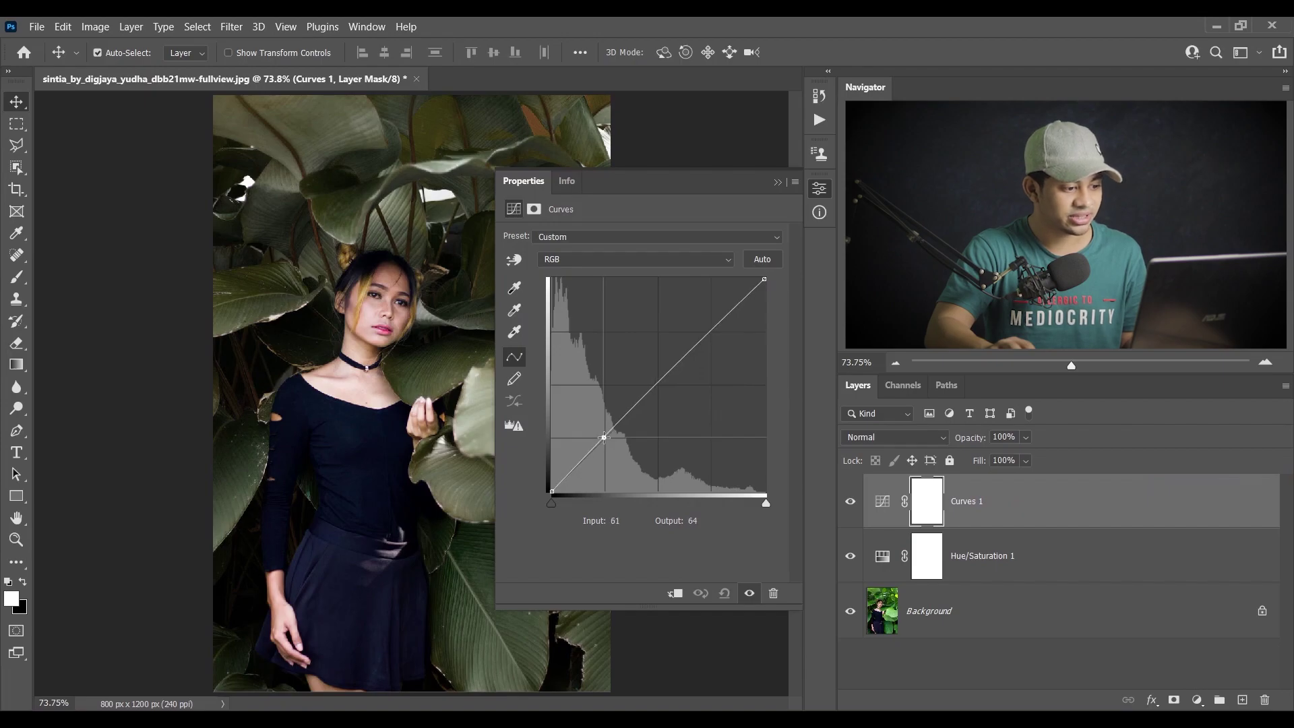
pyautogui.moveTo(604, 437); pyautogui.dragTo(604, 438)
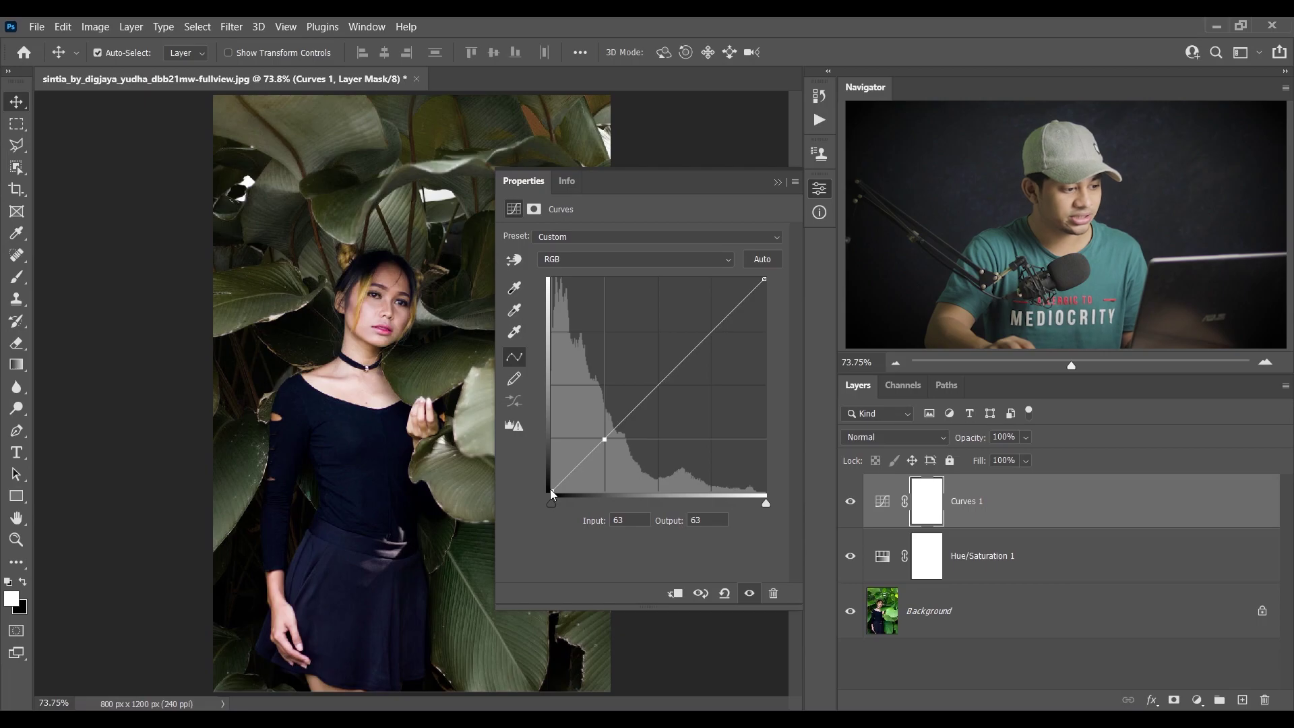
pyautogui.moveTo(550, 490)
pyautogui.mouseDown()
pyautogui.moveTo(545, 478)
pyautogui.moveTo(561, 473)
pyautogui.mouseUp()
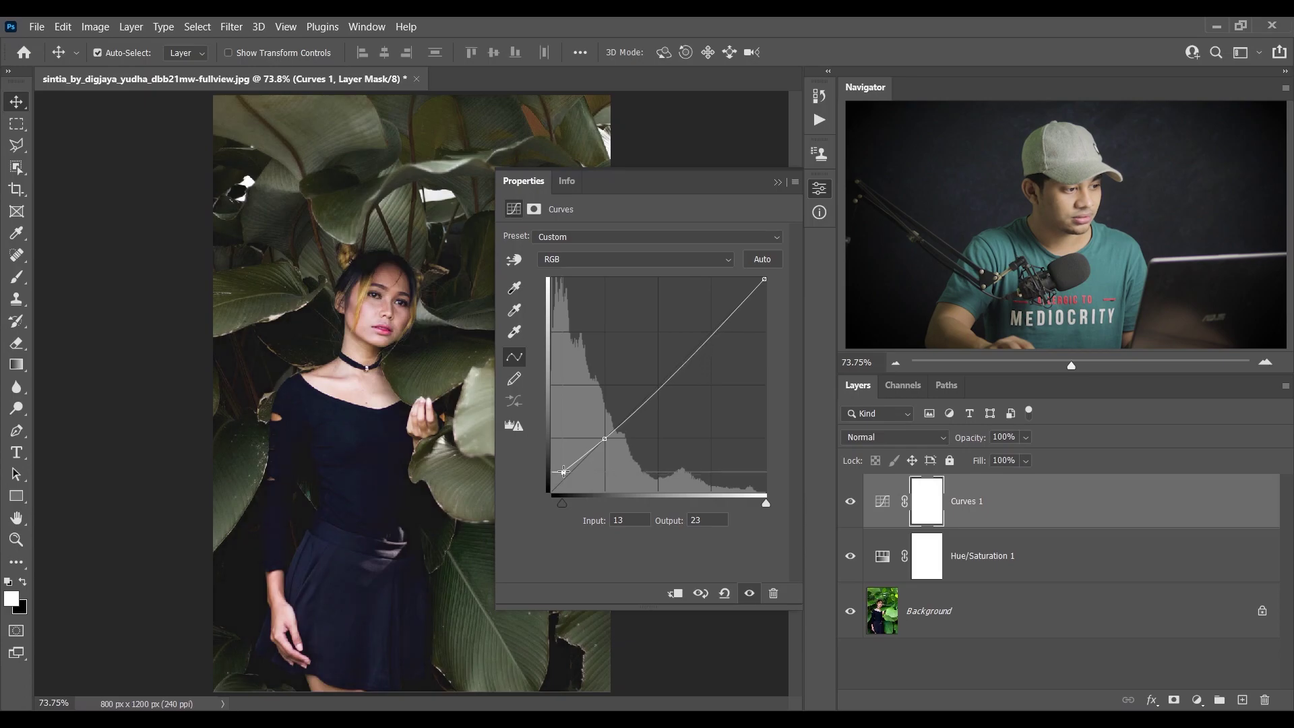
# Step: Collapse the curve's properties and compare the photo with the Curves layer hidden and shown
pyautogui.click(819, 189)
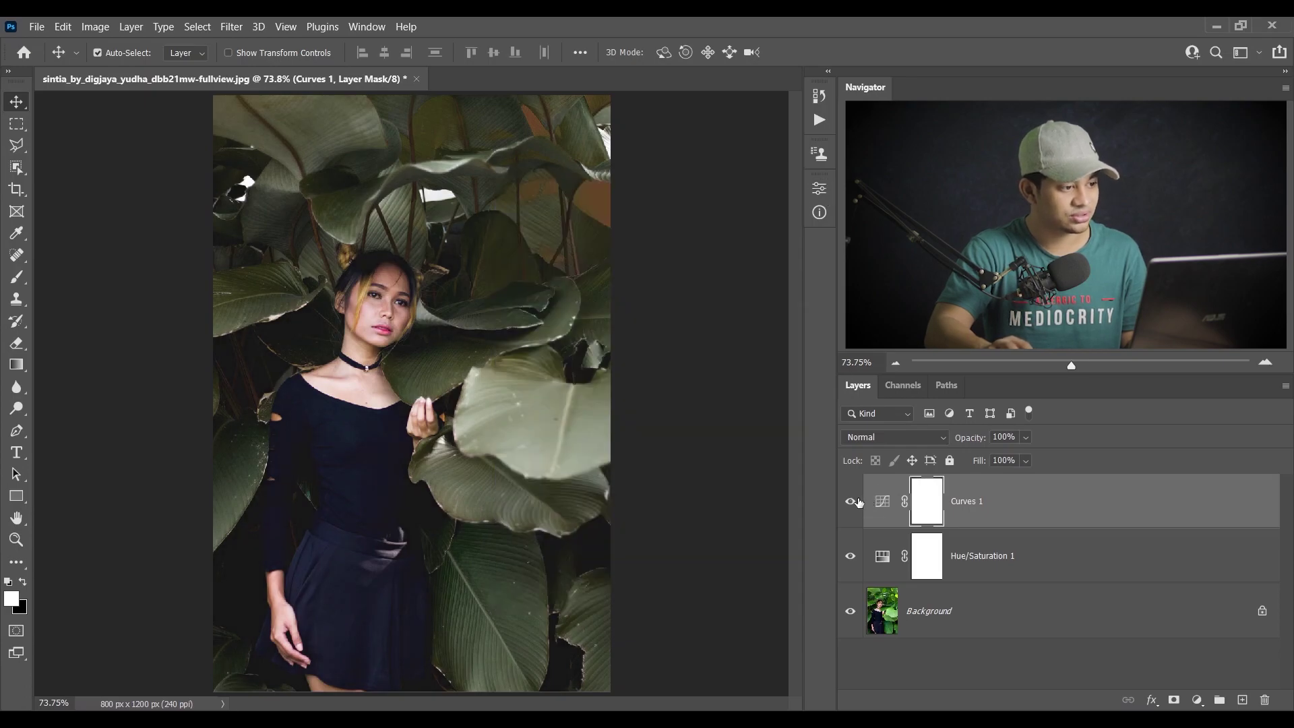
pyautogui.click(850, 501)
pyautogui.click(851, 501)
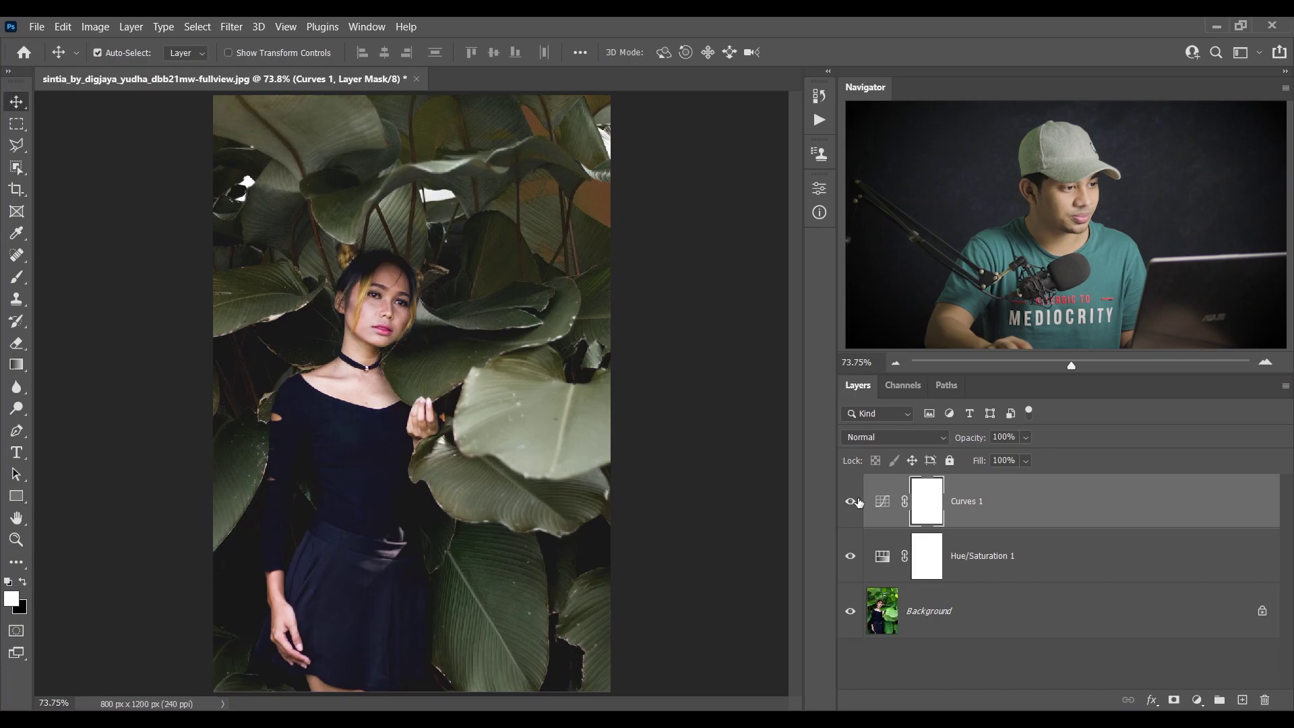
# Step: Add a Gradient fill layer above the curves, using the Radial style with the gradient reversed
pyautogui.click(1197, 700)
pyautogui.click(1202, 424)
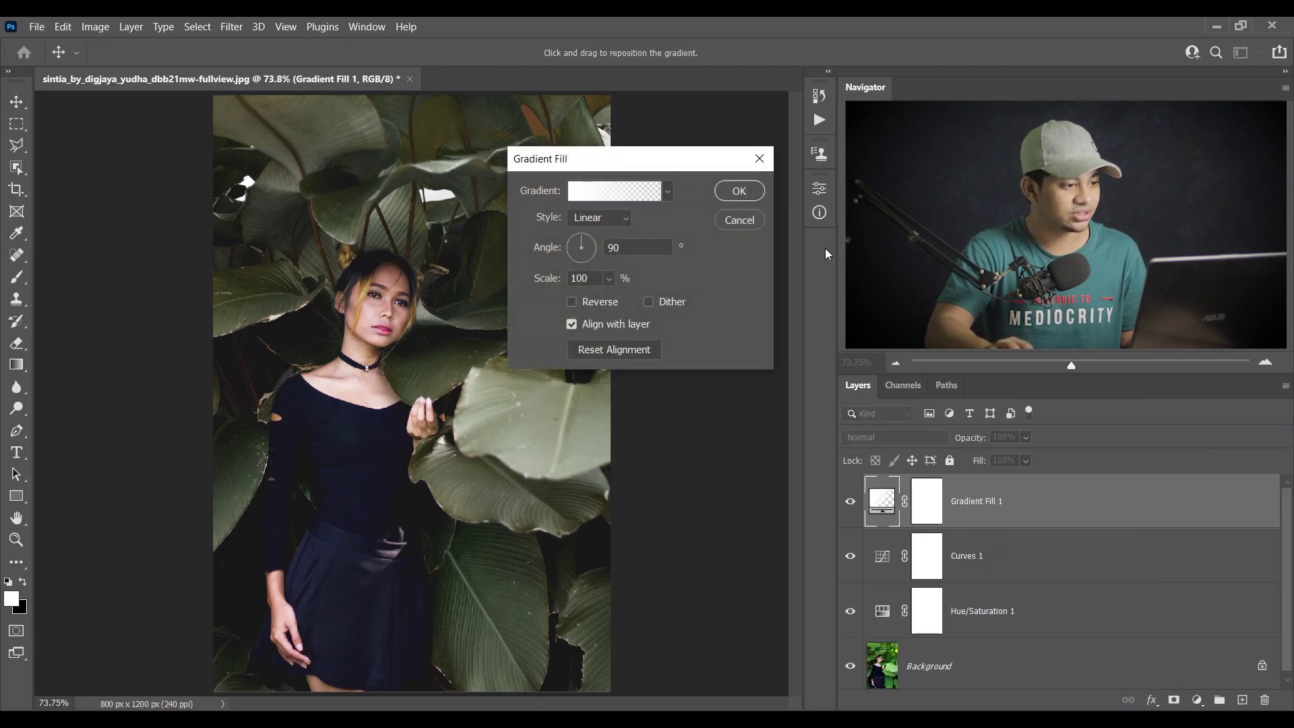
pyautogui.click(609, 218)
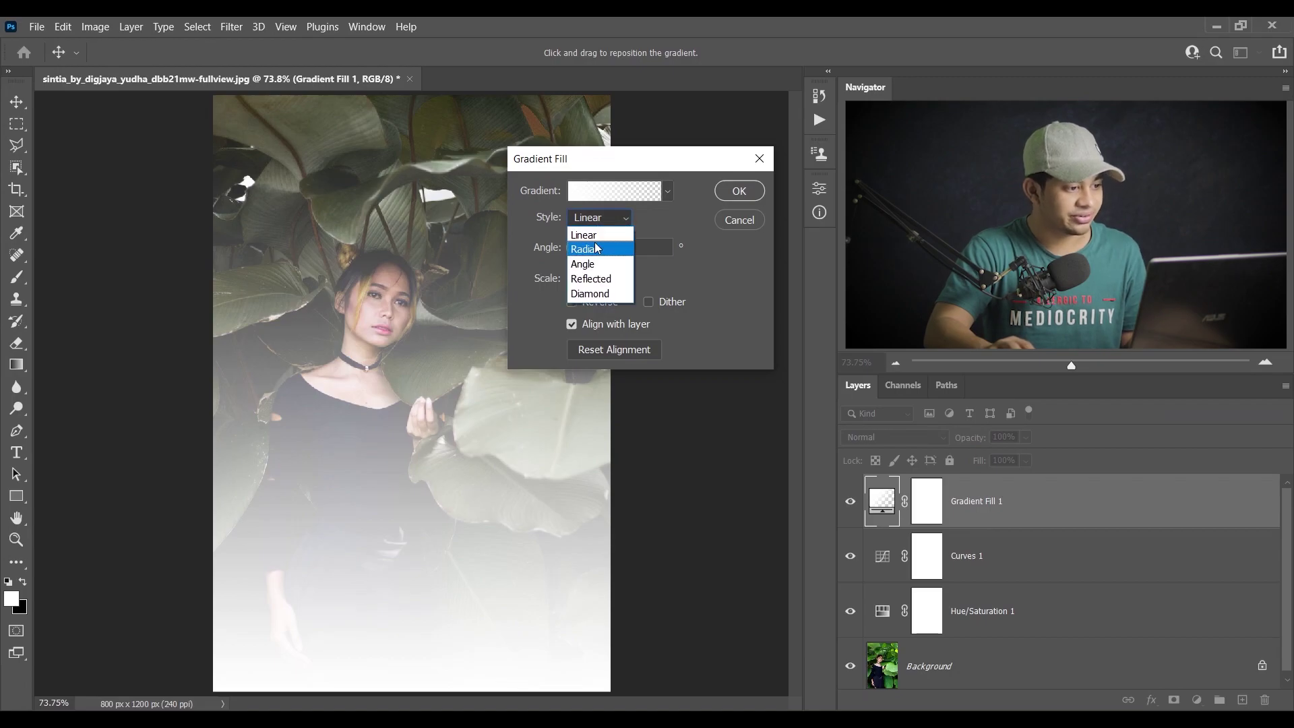
pyautogui.click(596, 248)
pyautogui.click(572, 302)
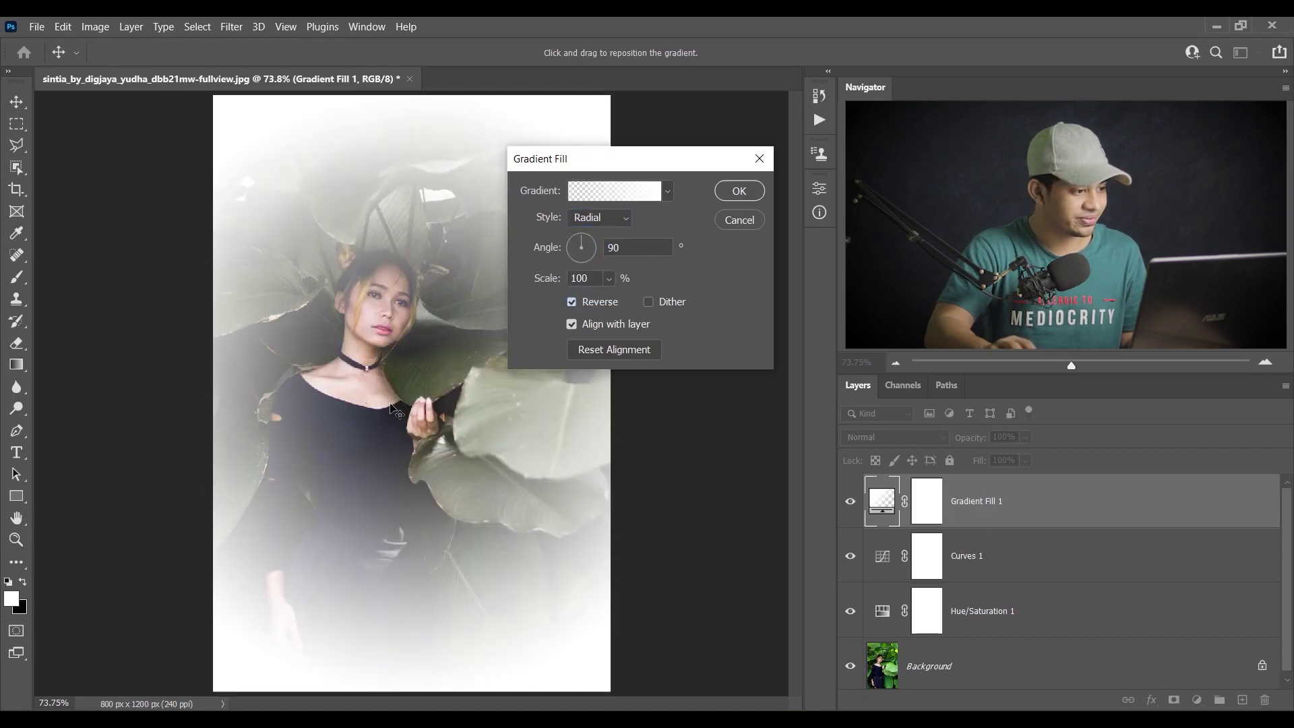
# Step: Change both colour stops of the fill's transparent gradient to black
pyautogui.click(636, 195)
pyautogui.moveTo(643, 90); pyautogui.dragTo(563, 87)
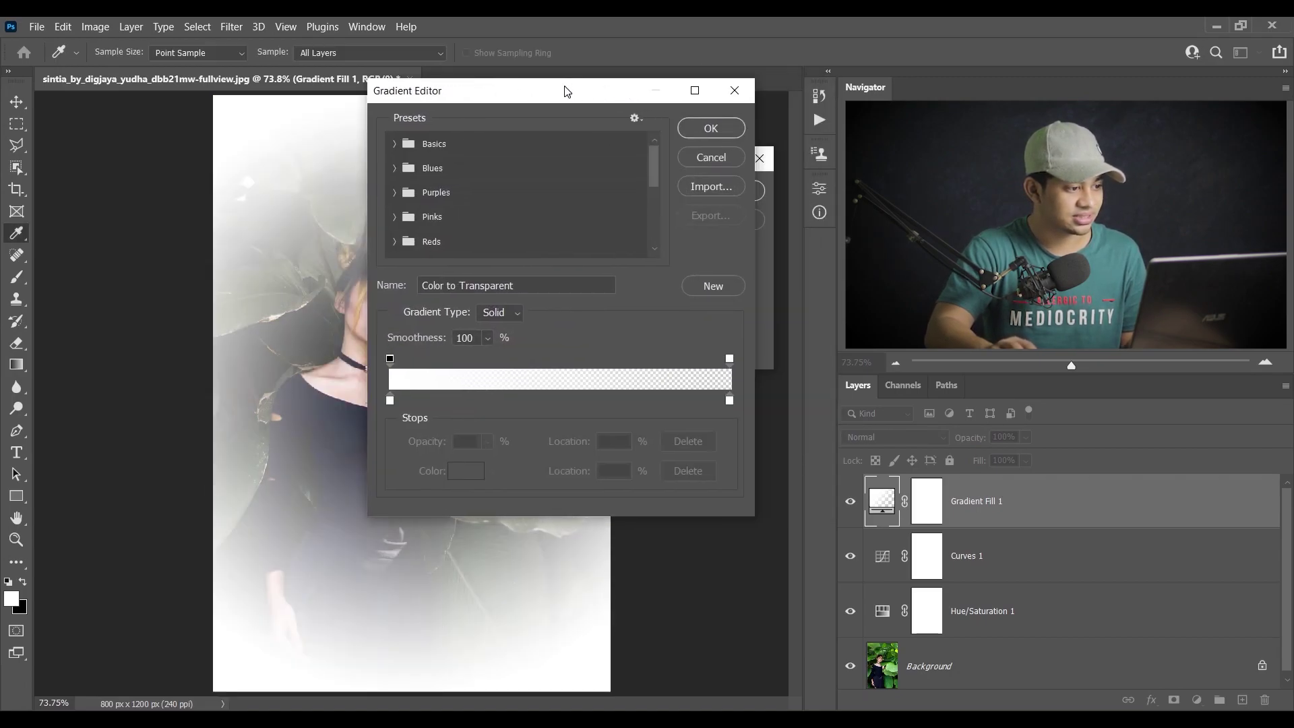
pyautogui.click(390, 403)
pyautogui.click(471, 474)
pyautogui.moveTo(471, 474); pyautogui.dragTo(502, 486)
pyautogui.click(659, 259)
pyautogui.click(729, 400)
pyautogui.click(472, 472)
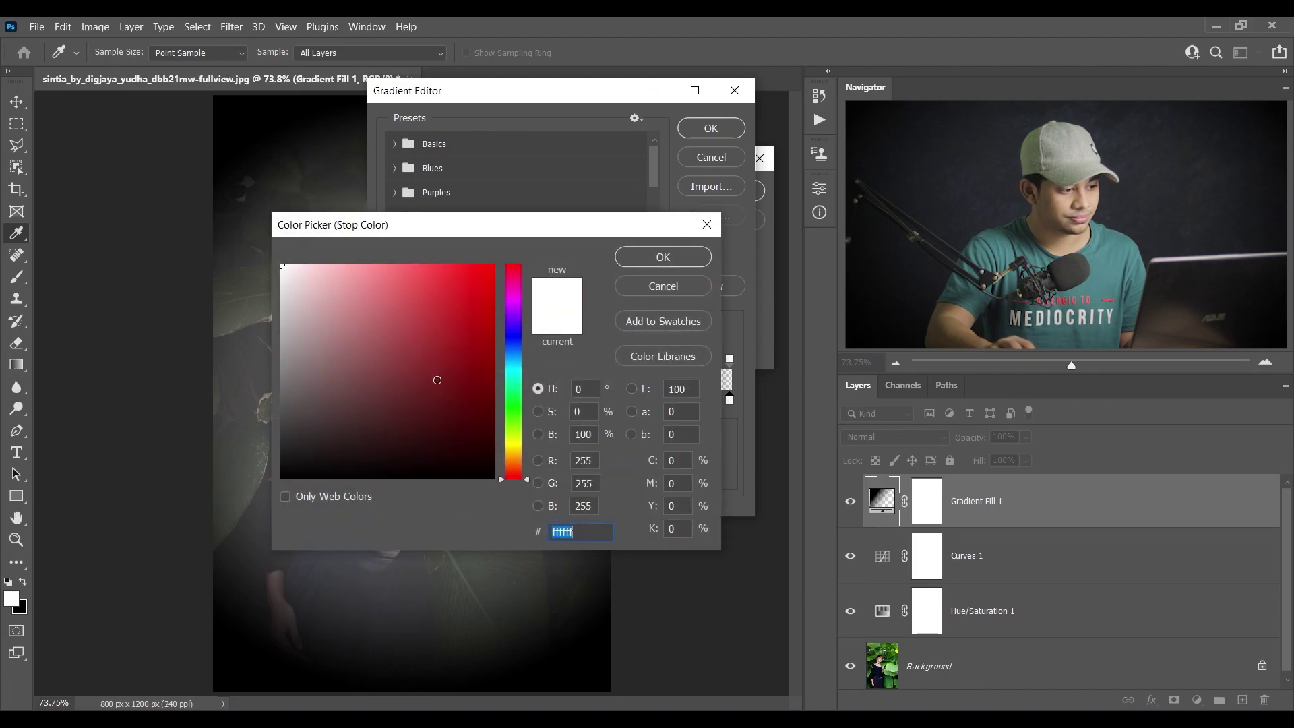
pyautogui.click(494, 476)
pyautogui.click(674, 264)
pyautogui.click(712, 128)
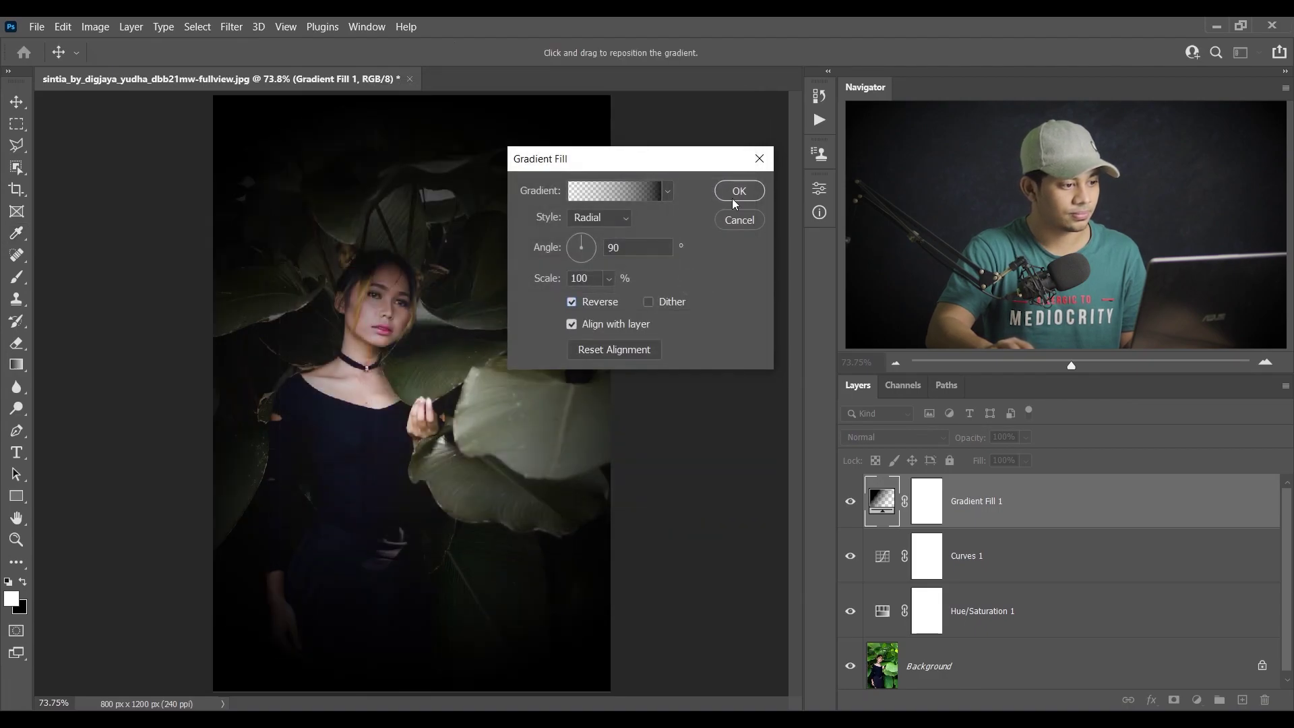
# Step: Set the gradient fill's angle to 58.31° and its scale to 166%, and apply the vignette
pyautogui.click(589, 239)
pyautogui.click(609, 279)
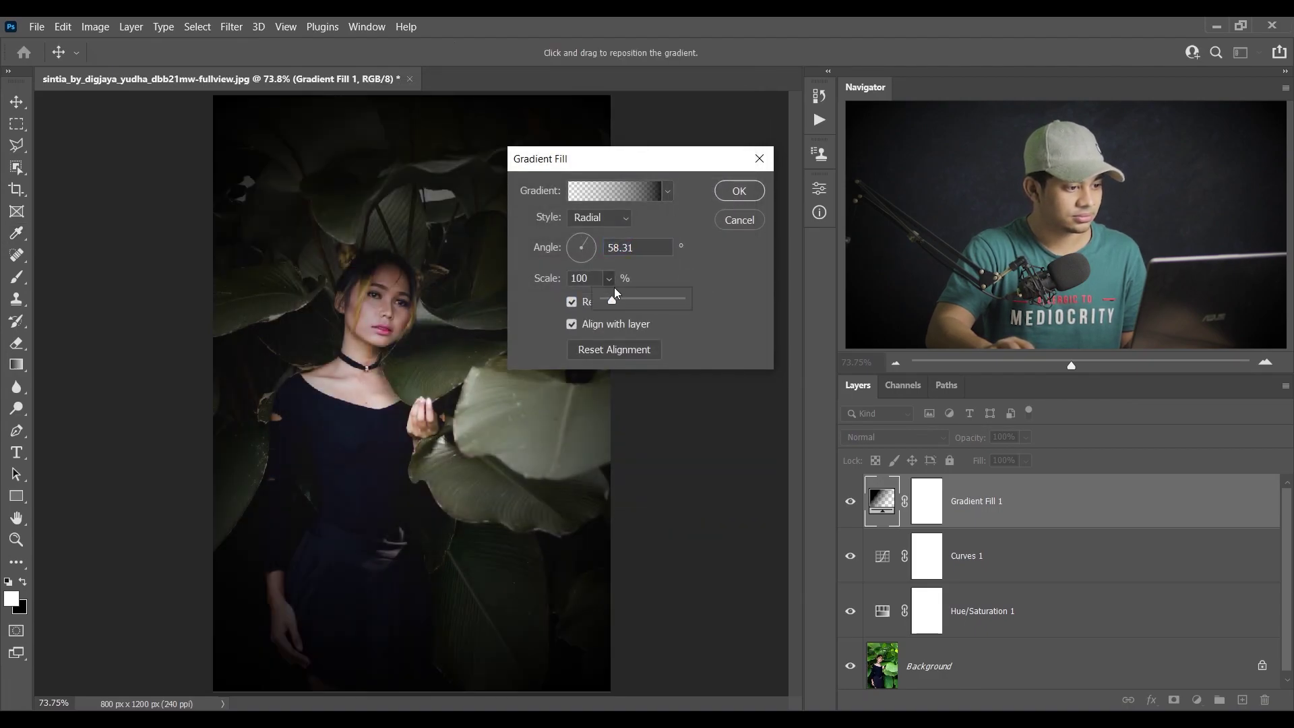
pyautogui.click(618, 298)
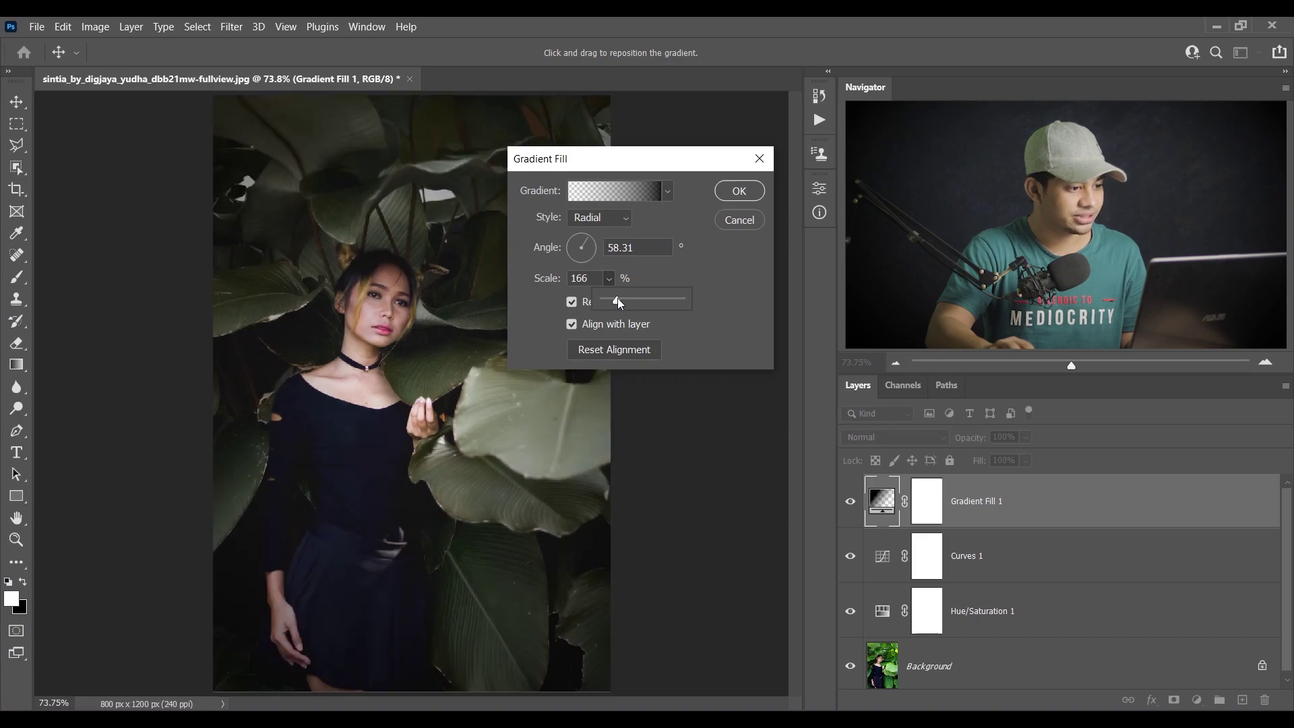
pyautogui.click(740, 196)
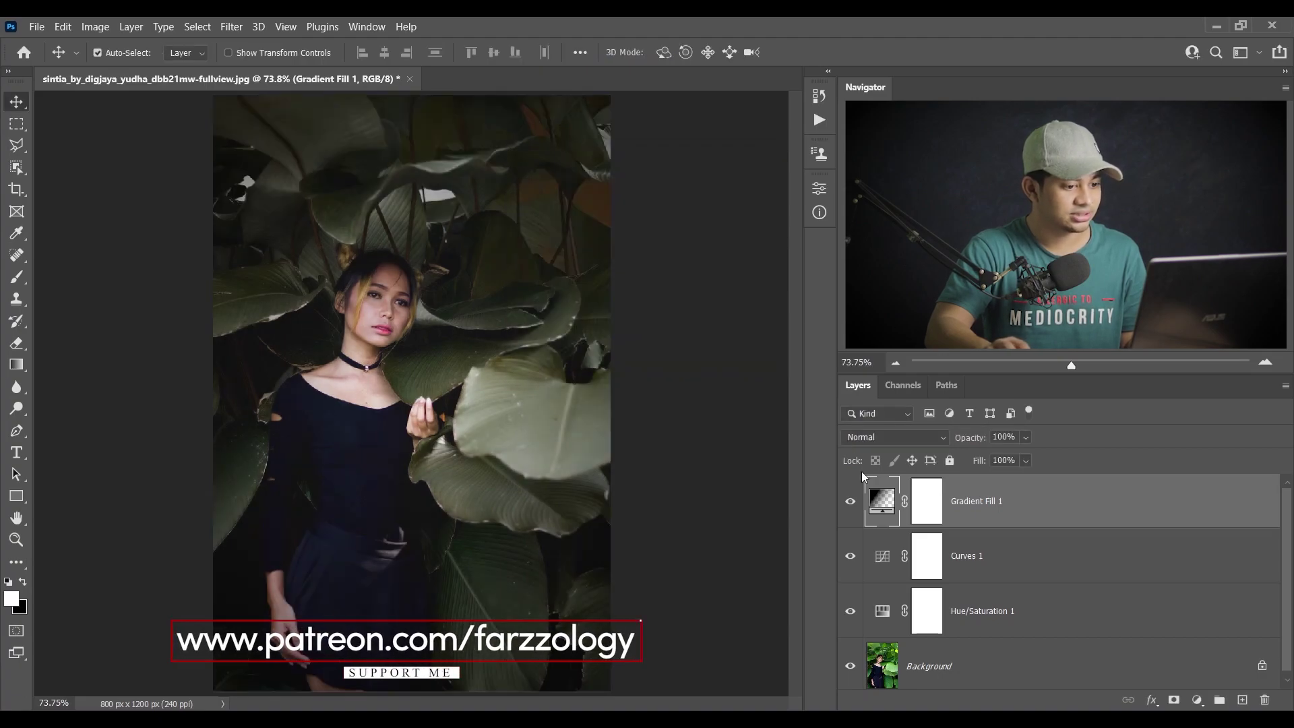
# Step: Lower the gradient fill layer's opacity to 78%, comparing the photo with the vignette hidden and shown
pyautogui.click(1025, 437)
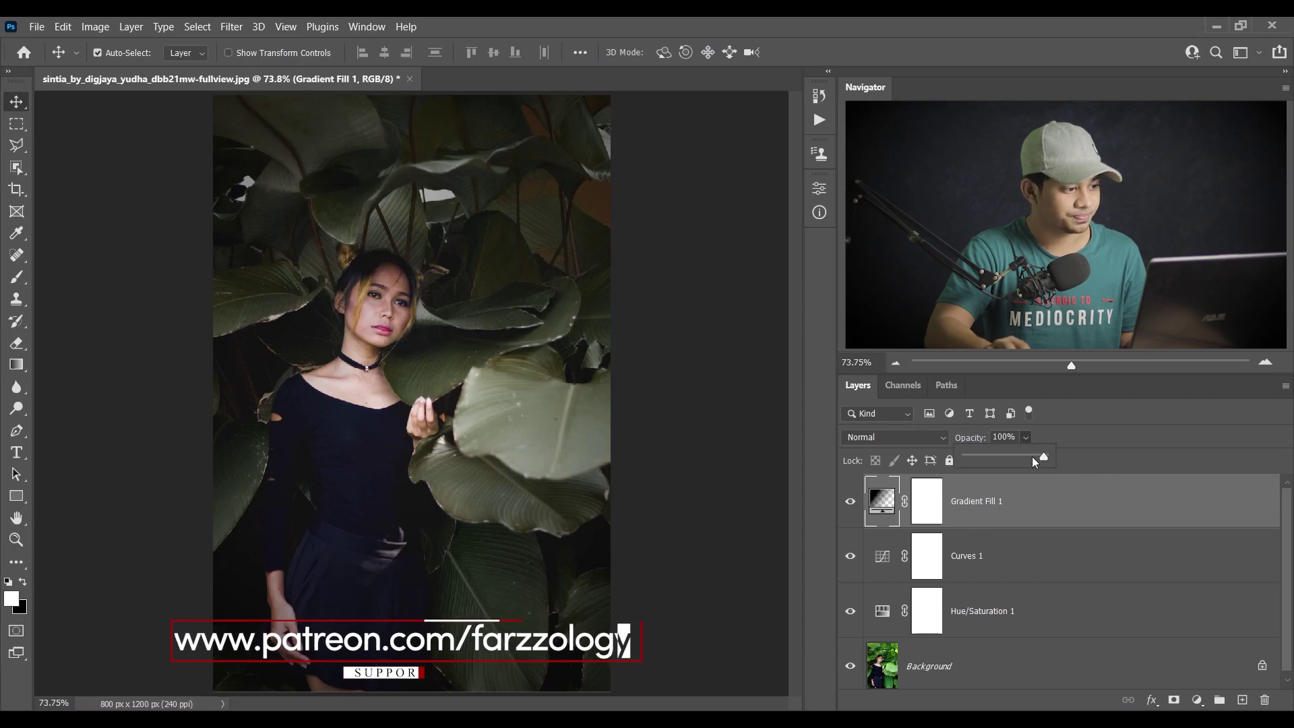
pyautogui.click(1032, 456)
pyautogui.click(847, 501)
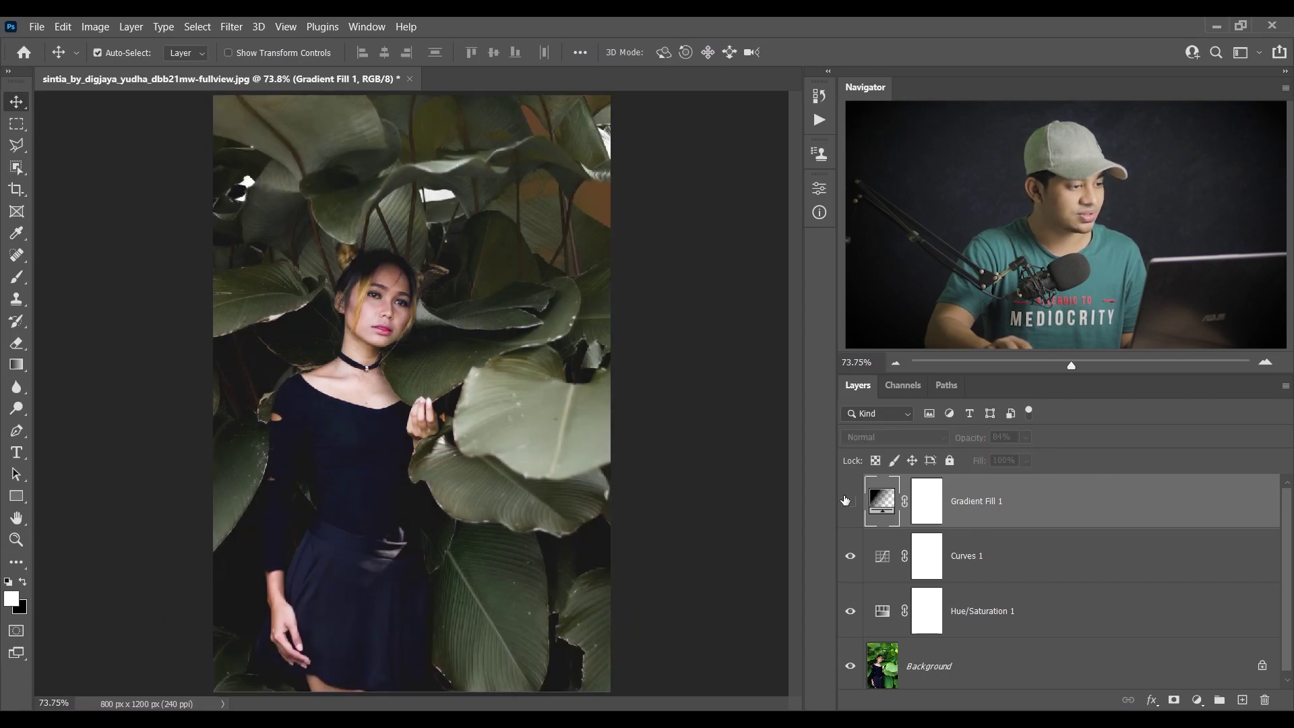
pyautogui.click(848, 501)
pyautogui.click(1026, 438)
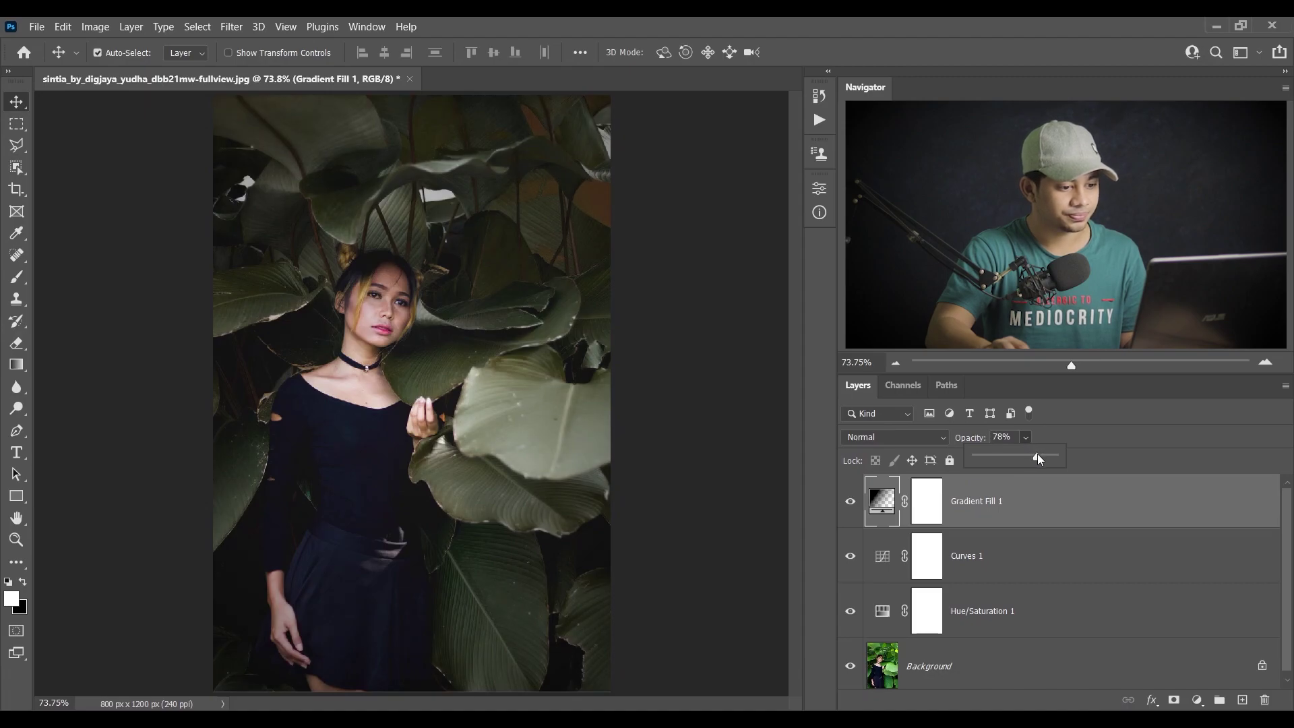
pyautogui.click(850, 502)
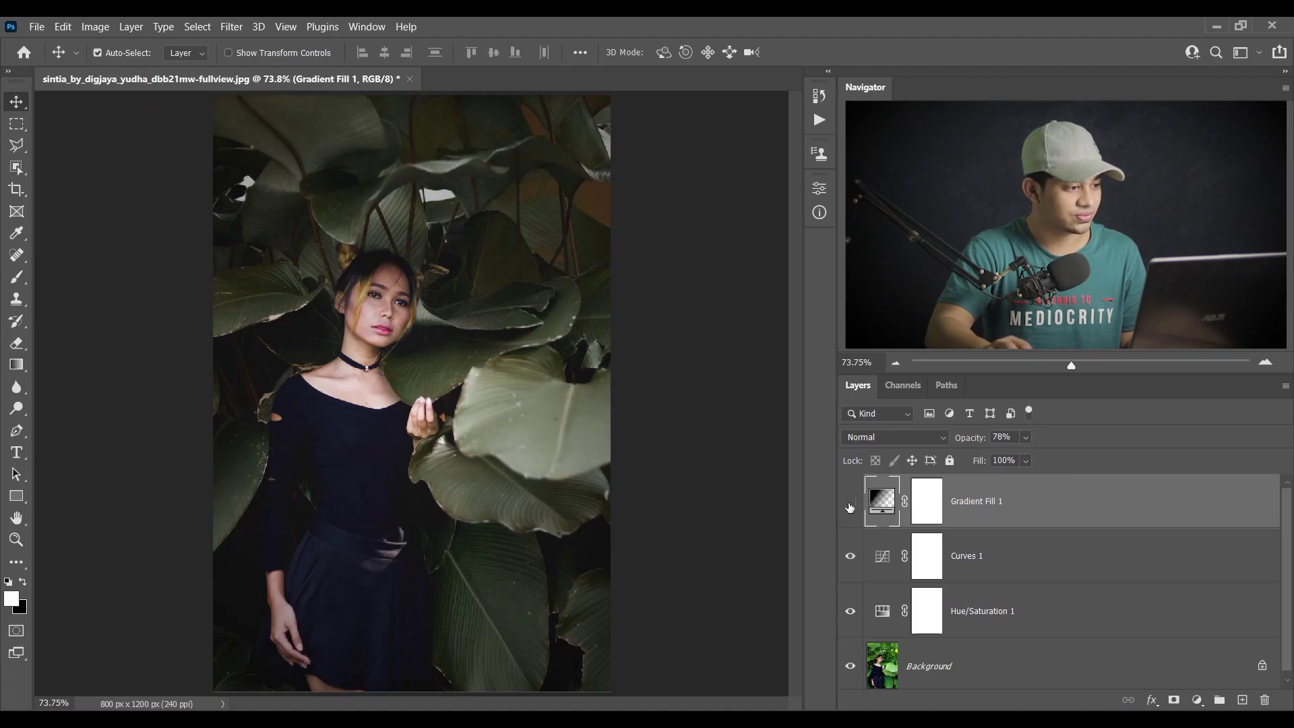
pyautogui.click(850, 502)
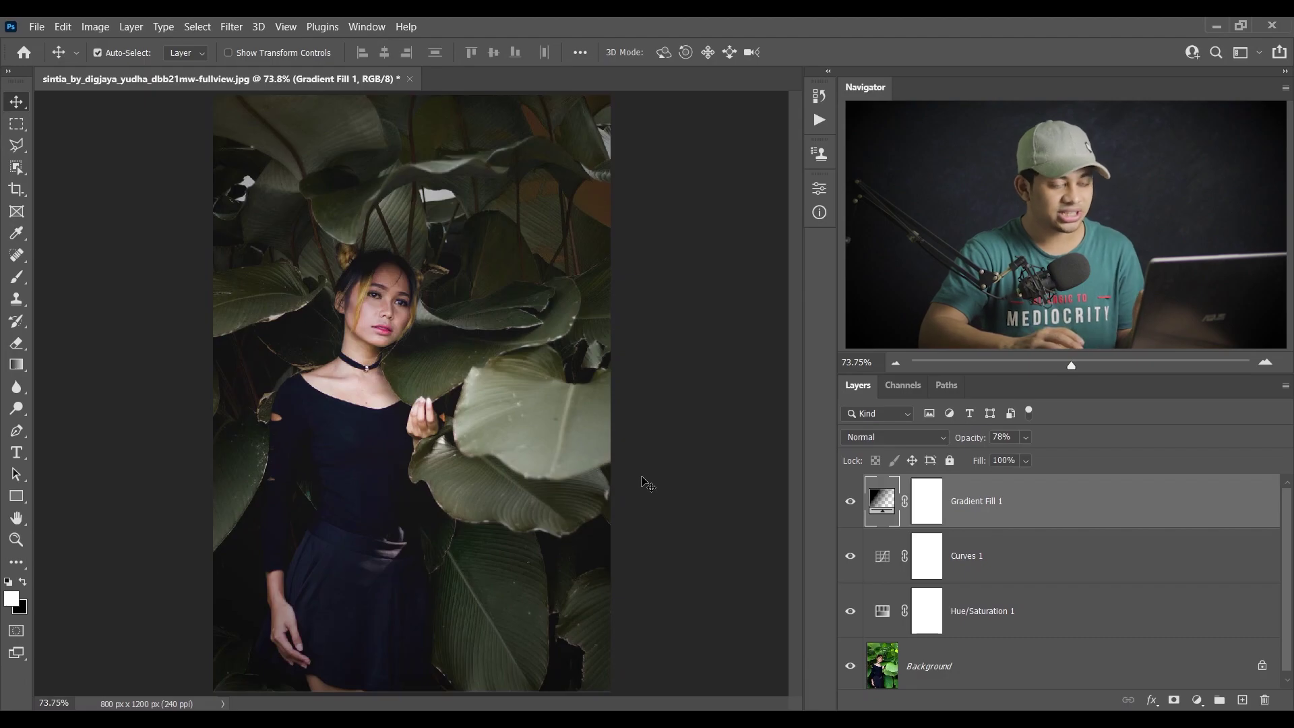
# Step: Add a Color Balance adjustment layer and set its Midtones Cyan-Red value to +9
pyautogui.click(1197, 700)
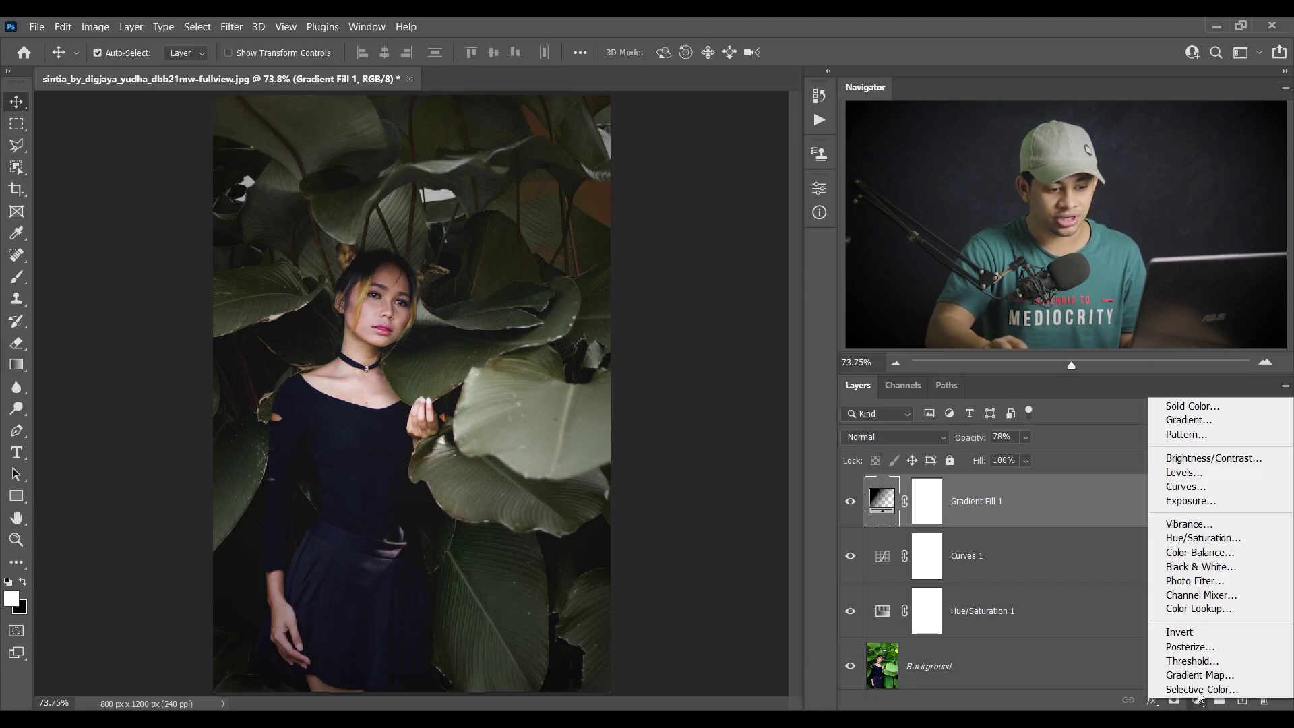
pyautogui.click(1217, 564)
pyautogui.click(607, 239)
pyautogui.click(631, 263)
pyautogui.click(631, 271)
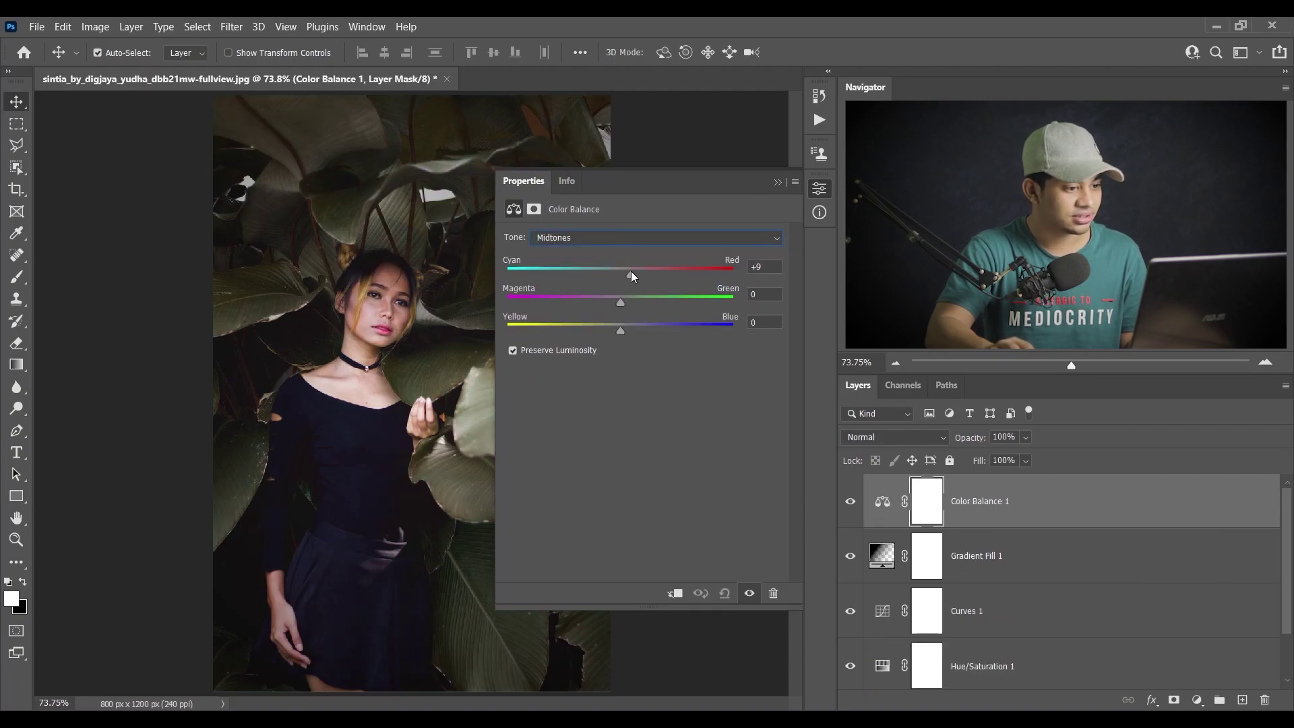
# Step: Check the photo without the Color Balance layer, and compare the original background with the fully edited image
pyautogui.click(820, 191)
pyautogui.click(850, 502)
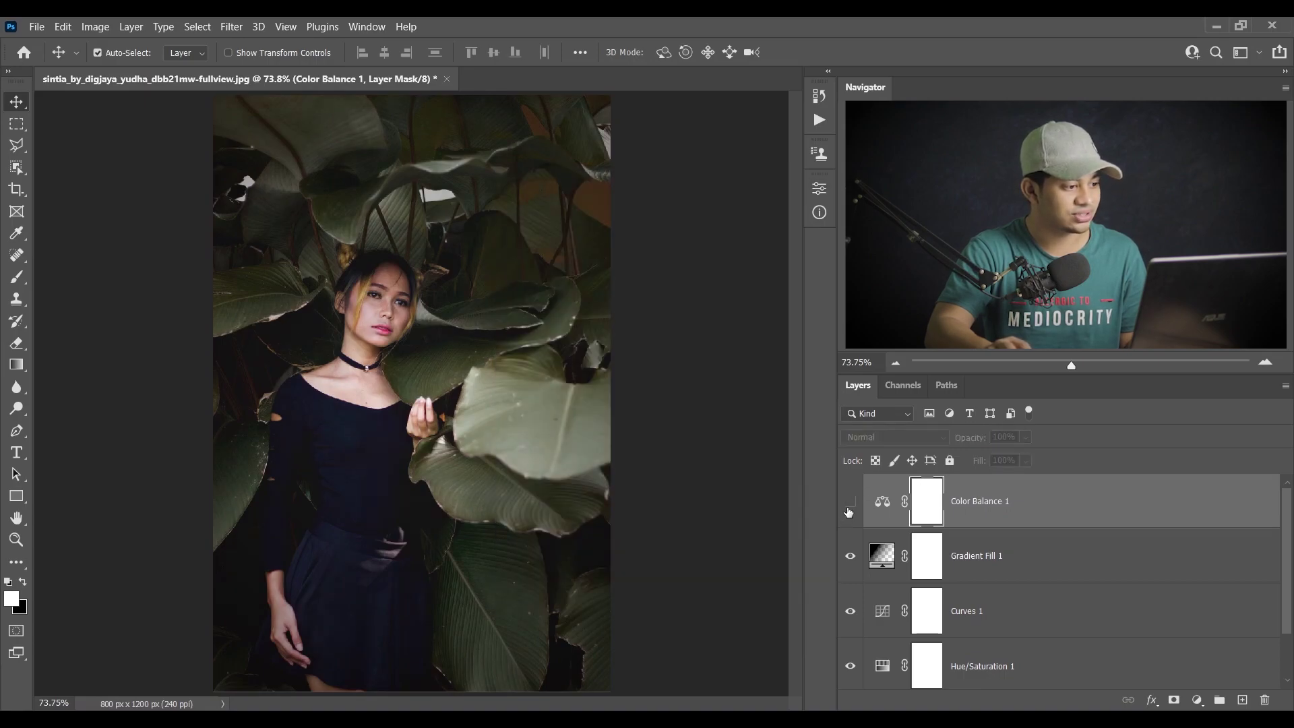
pyautogui.press('Delete')
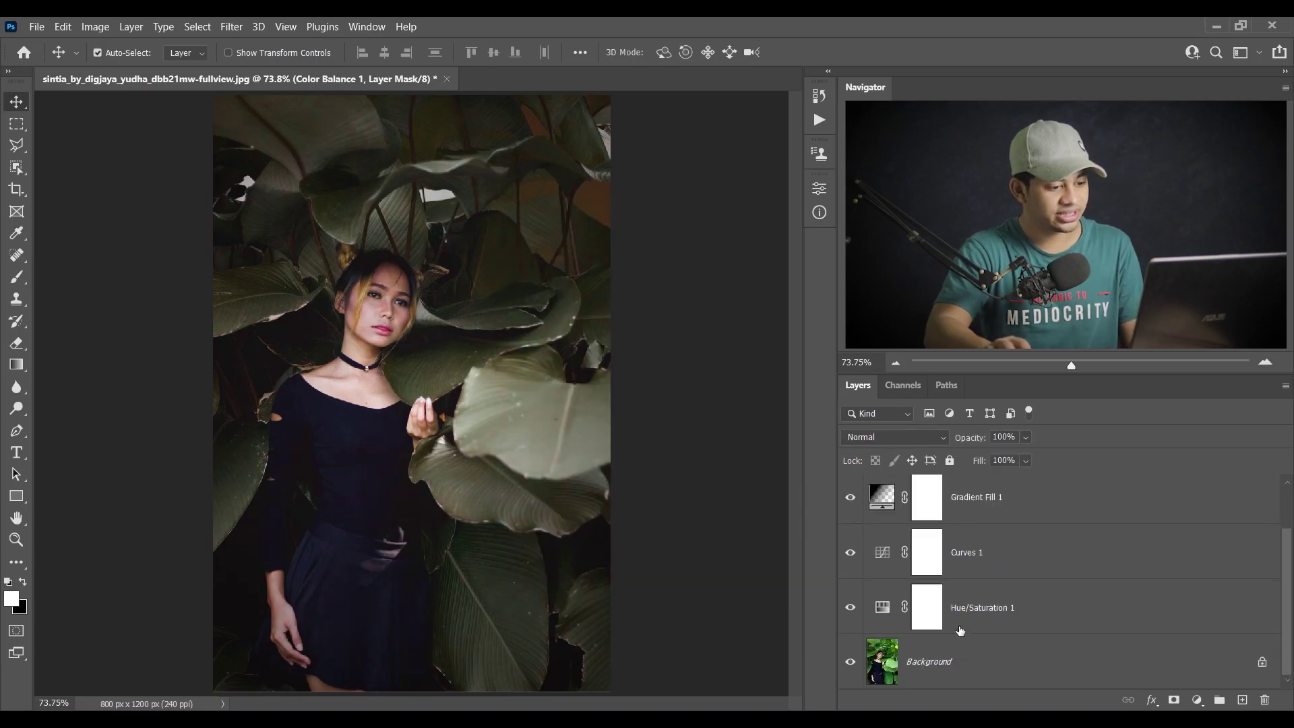
pyautogui.keyDown('alt'); pyautogui.click(851, 662); pyautogui.keyUp('alt')
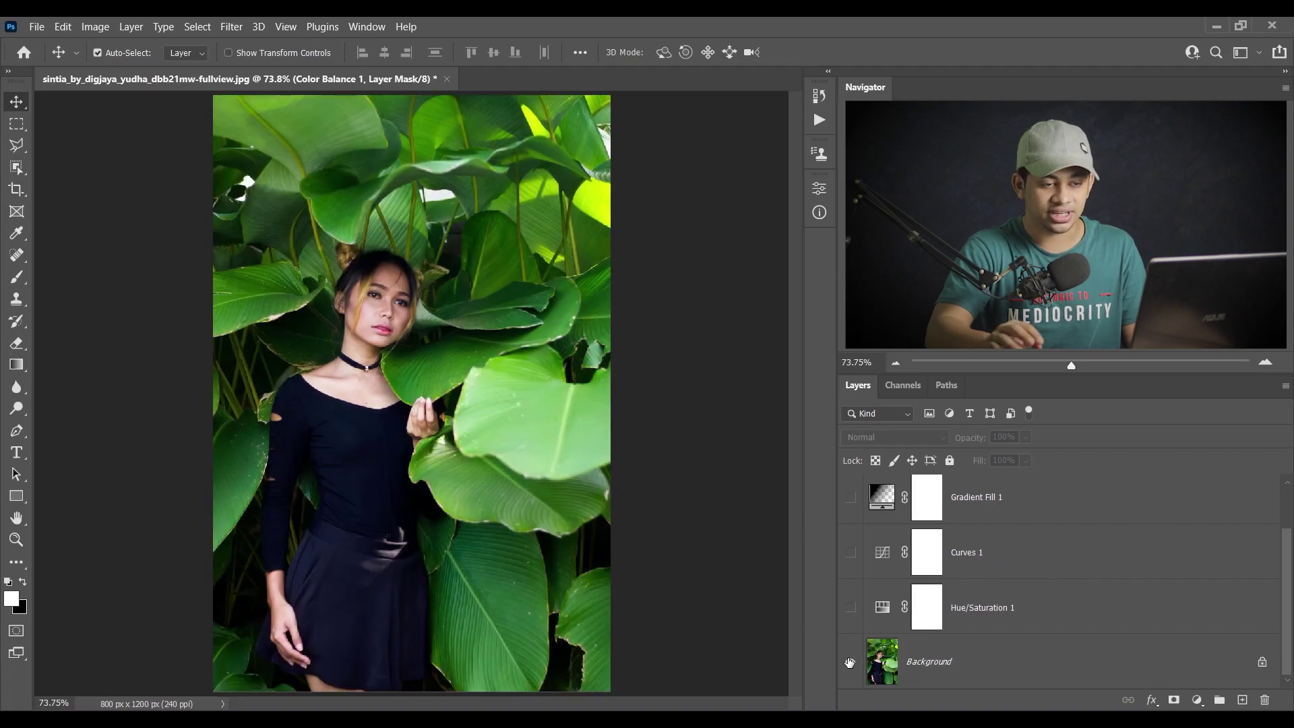
pyautogui.keyDown('alt'); pyautogui.click(849, 662); pyautogui.keyUp('alt')
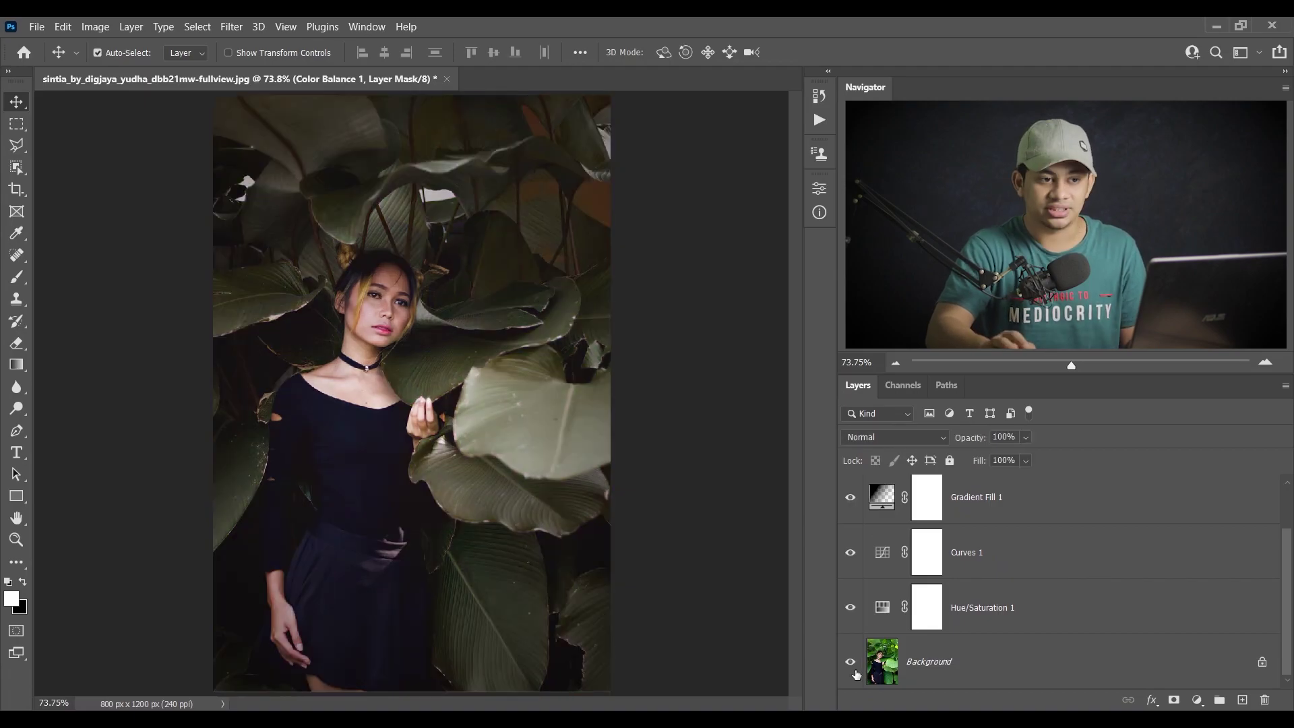
# Step: Stamp all visible layers into a new top layer and run the Smooth Skin action from the Retouching Farzzology set on it
pyautogui.scroll(1, 1180, 619)
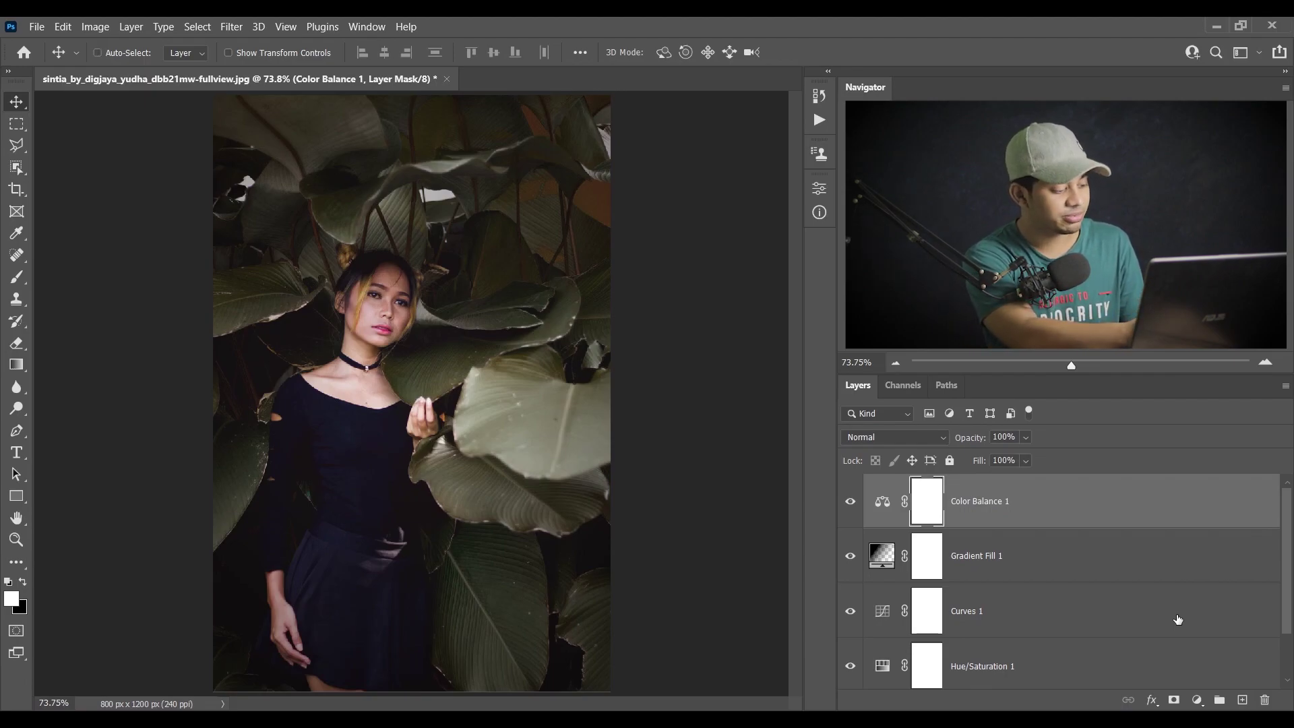
pyautogui.hotkey('ctrl', 'shift', 'alt', 'e')
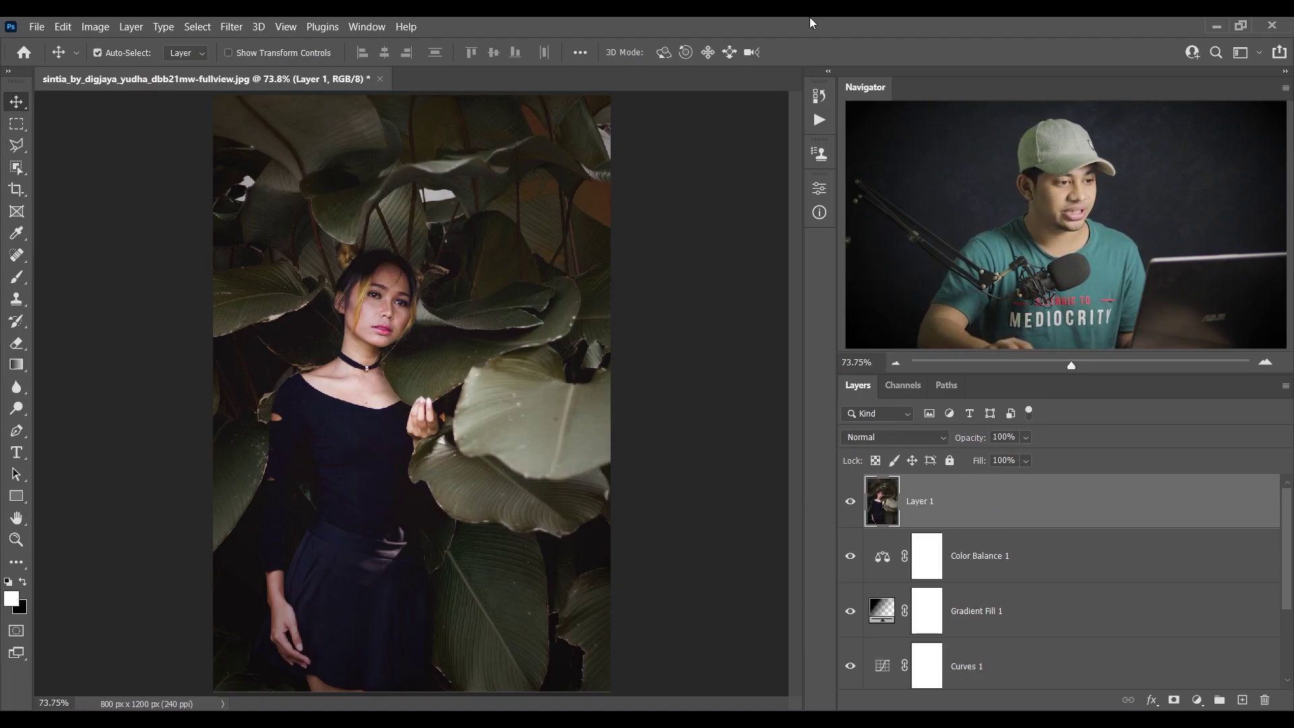
pyautogui.click(821, 119)
pyautogui.click(599, 146)
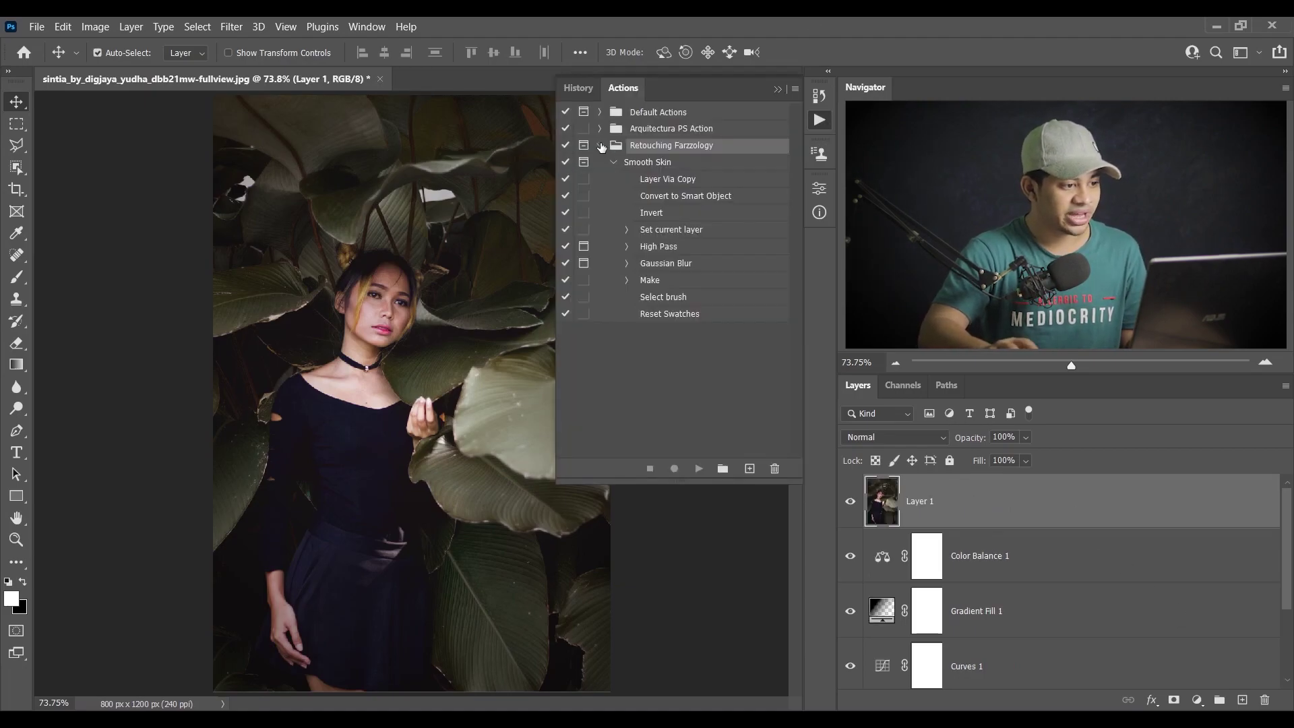
pyautogui.click(634, 163)
pyautogui.click(699, 469)
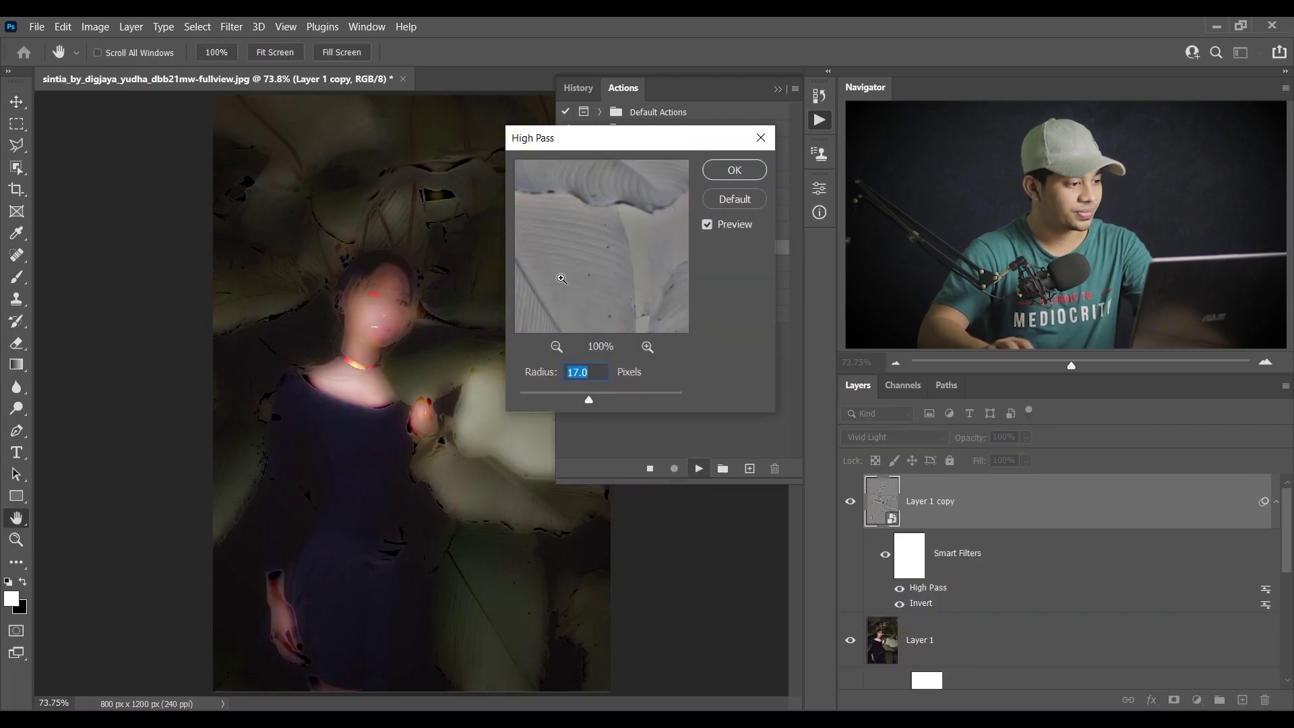
# Step: Lower the High Pass radius well below its preset and set the Gaussian Blur radius to 1.3 pixels, applying both filters
pyautogui.scroll(3, 411, 315)
pyautogui.scroll(1, 309, 382)
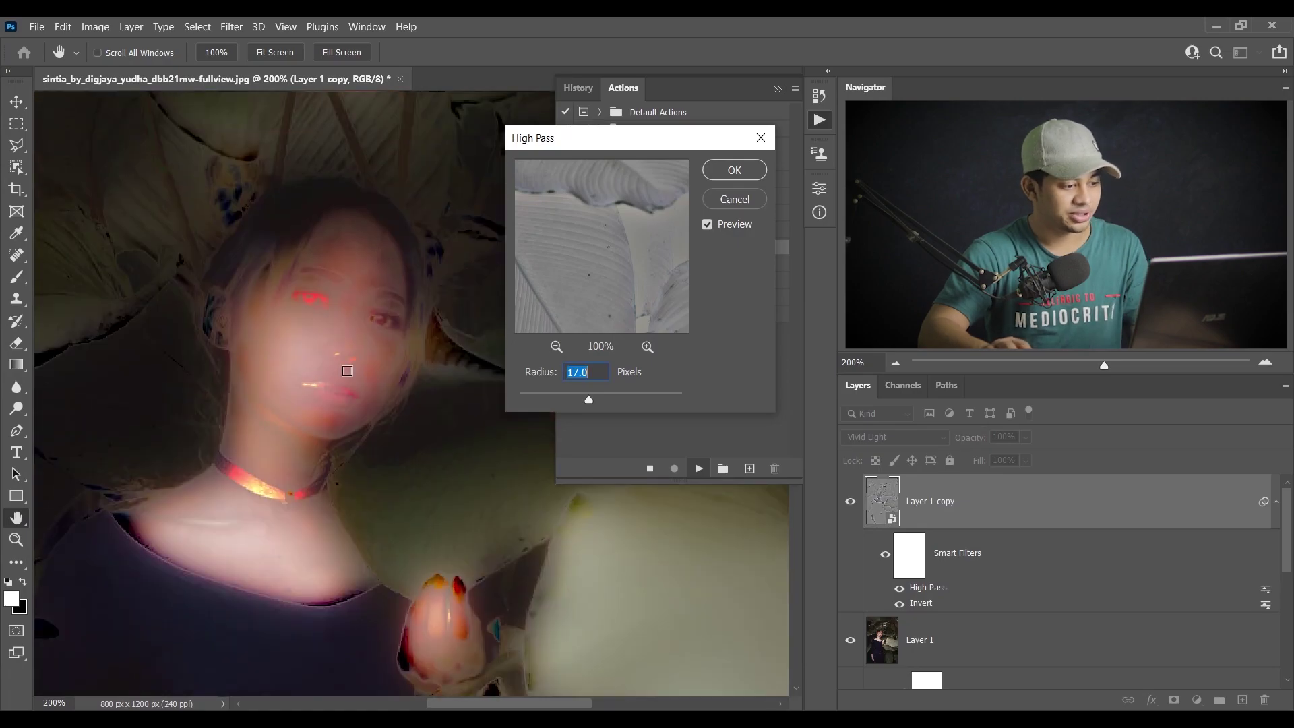
pyautogui.moveTo(576, 398); pyautogui.dragTo(543, 395)
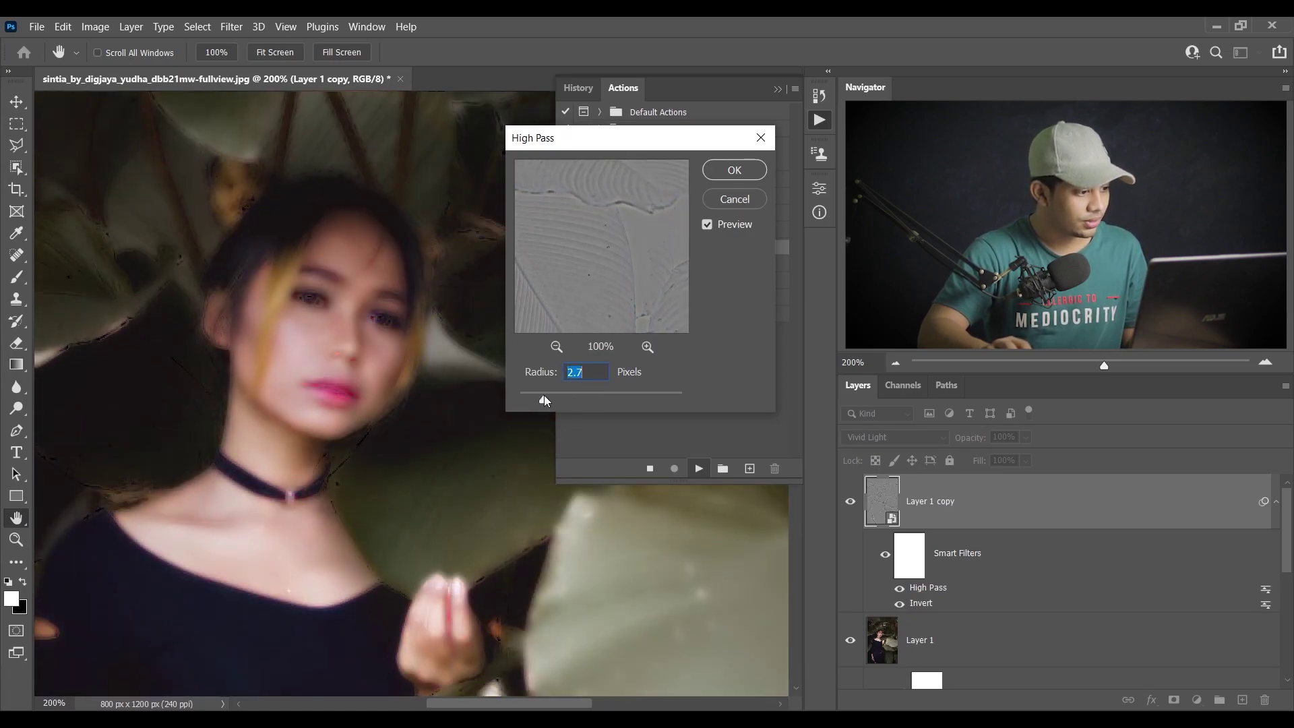
pyautogui.moveTo(534, 395); pyautogui.dragTo(532, 395)
pyautogui.click(734, 170)
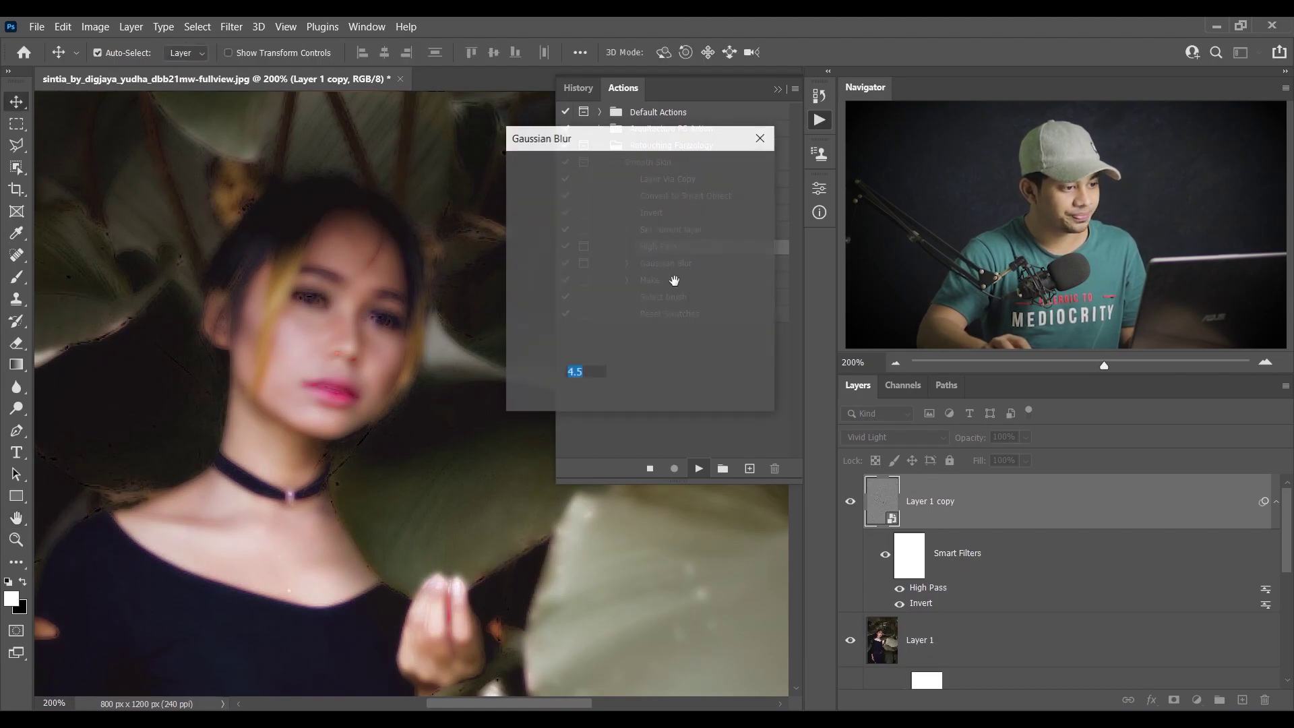
pyautogui.moveTo(548, 399); pyautogui.dragTo(532, 400)
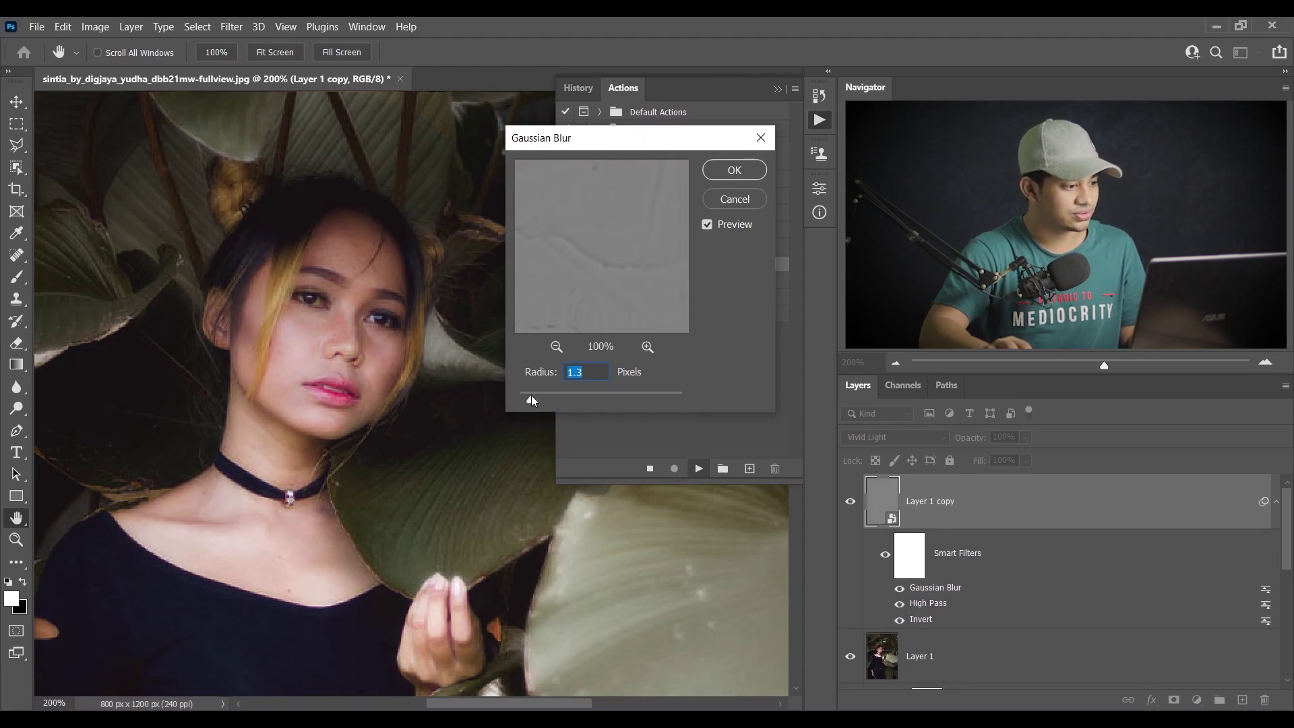
pyautogui.click(733, 179)
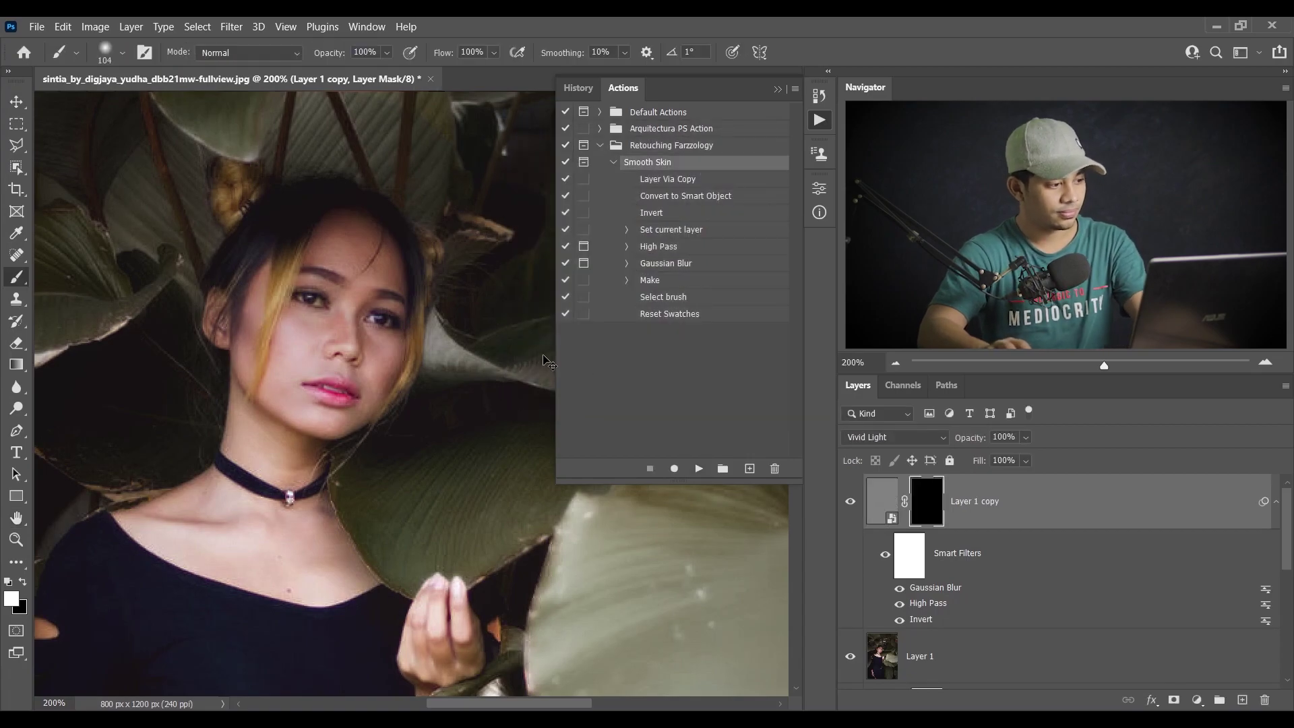
# Step: Paint white on the skin-smoothing layer's mask over the woman's face, neck, chest and hands
pyautogui.hotkey('ctrl', '1')
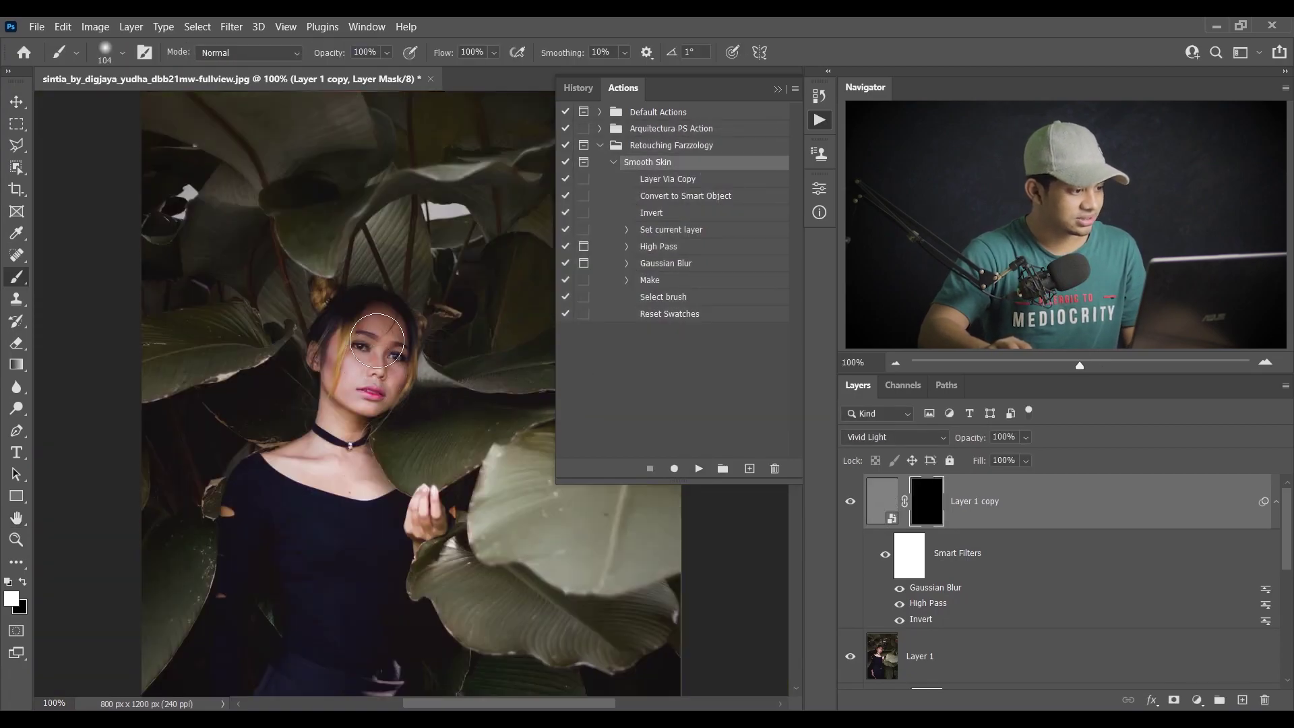
pyautogui.moveTo(373, 383)
pyautogui.mouseDown()
pyautogui.moveTo(348, 372)
pyautogui.moveTo(357, 388)
pyautogui.mouseUp()
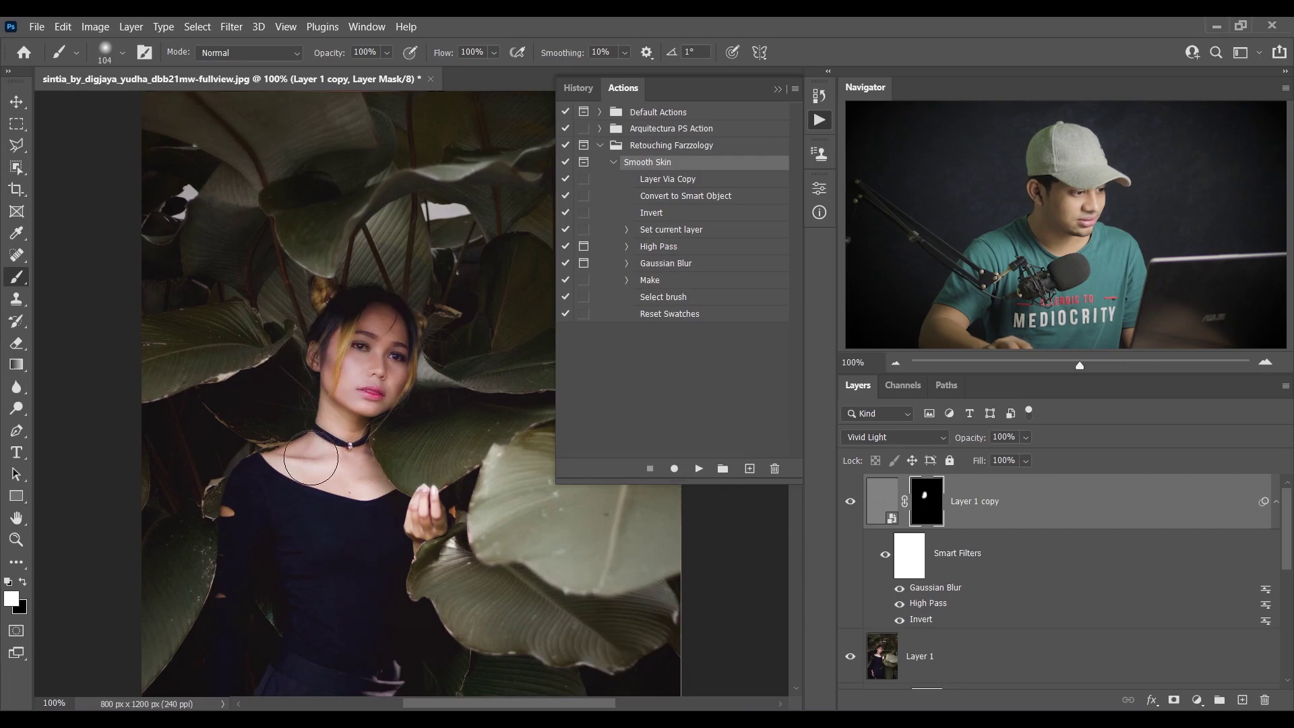
pyautogui.moveTo(362, 467); pyautogui.dragTo(381, 341)
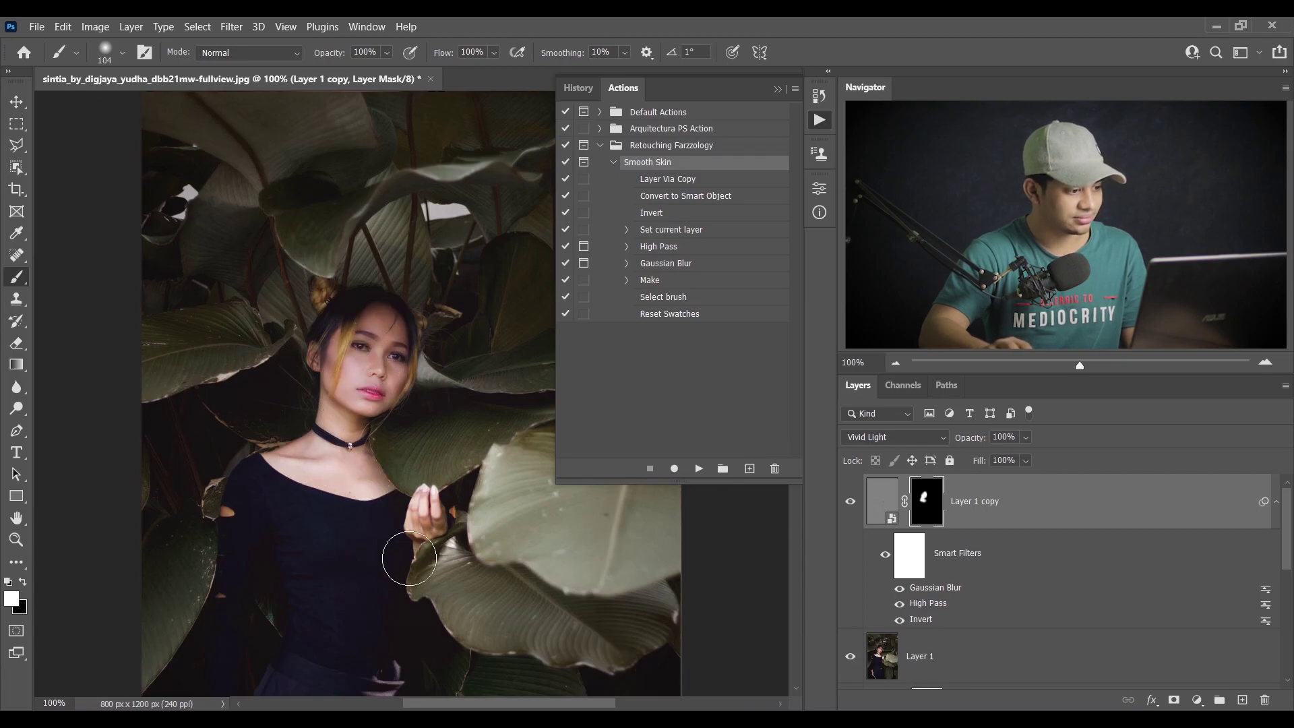
pyautogui.click(826, 125)
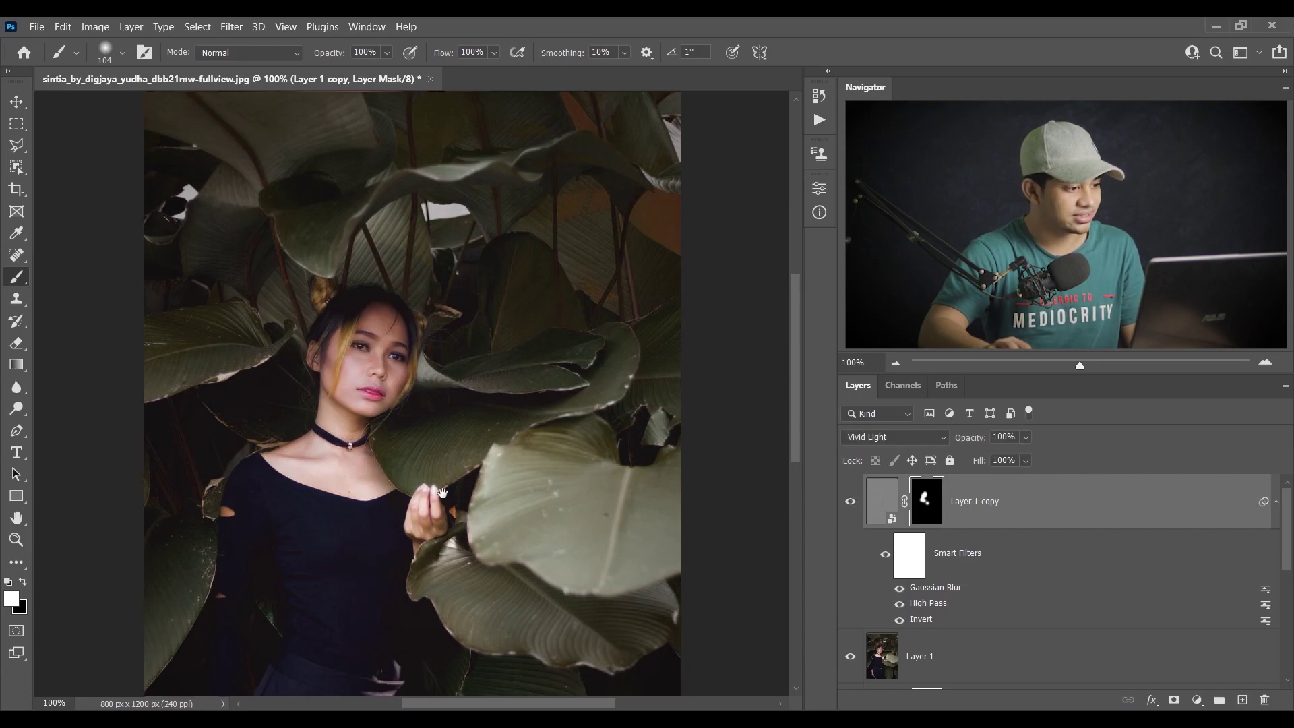
pyautogui.moveTo(419, 533); pyautogui.dragTo(526, 351)
pyautogui.moveTo(470, 291); pyautogui.dragTo(371, 587)
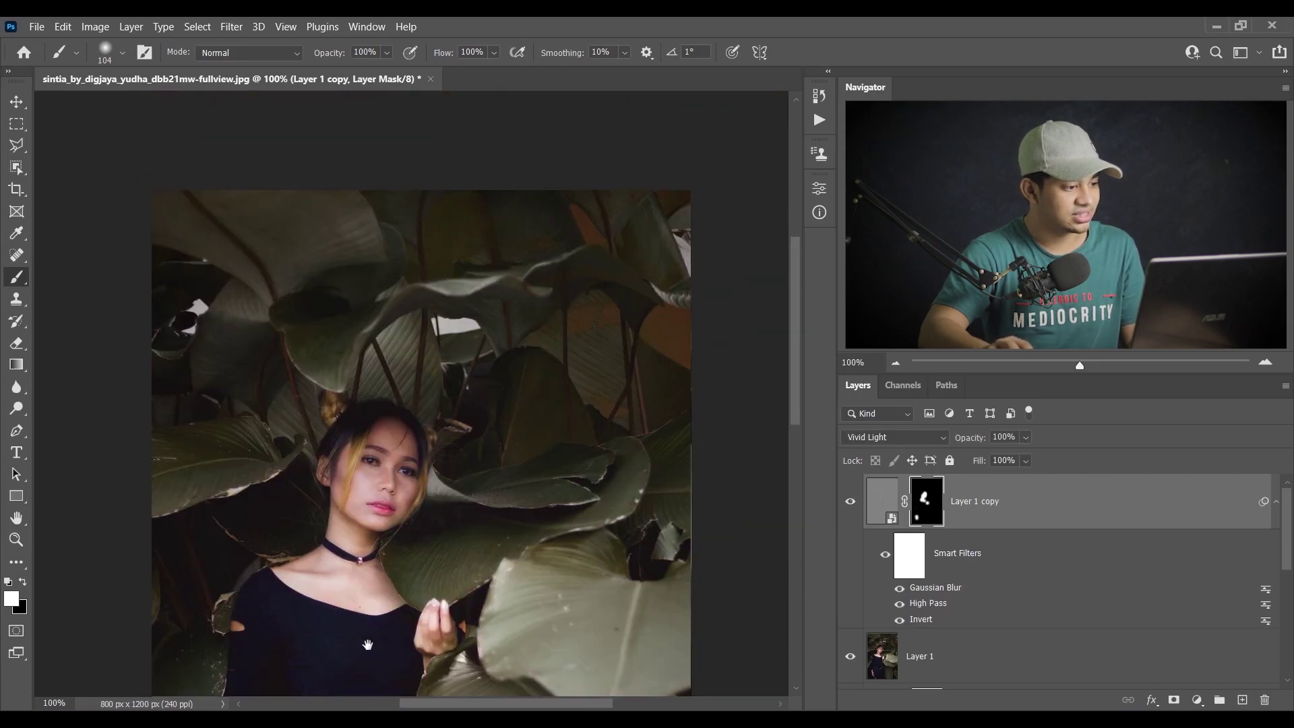
pyautogui.moveTo(442, 514); pyautogui.dragTo(466, 430)
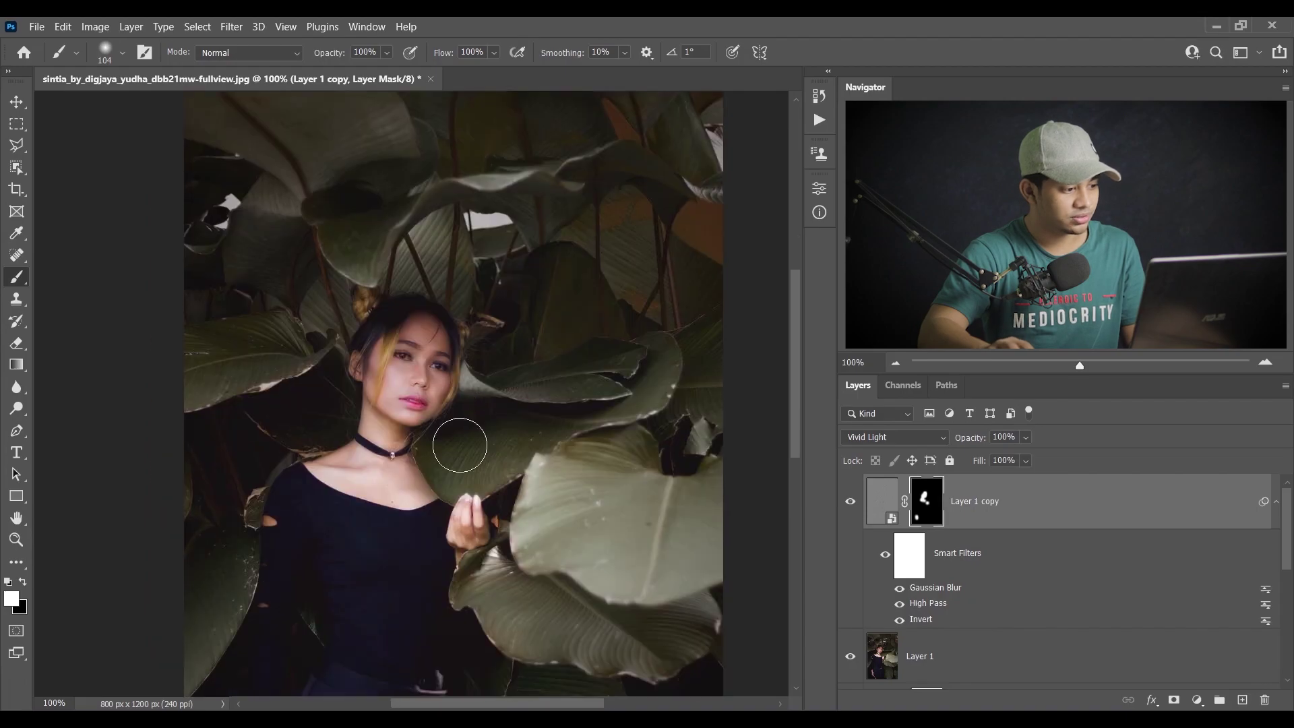
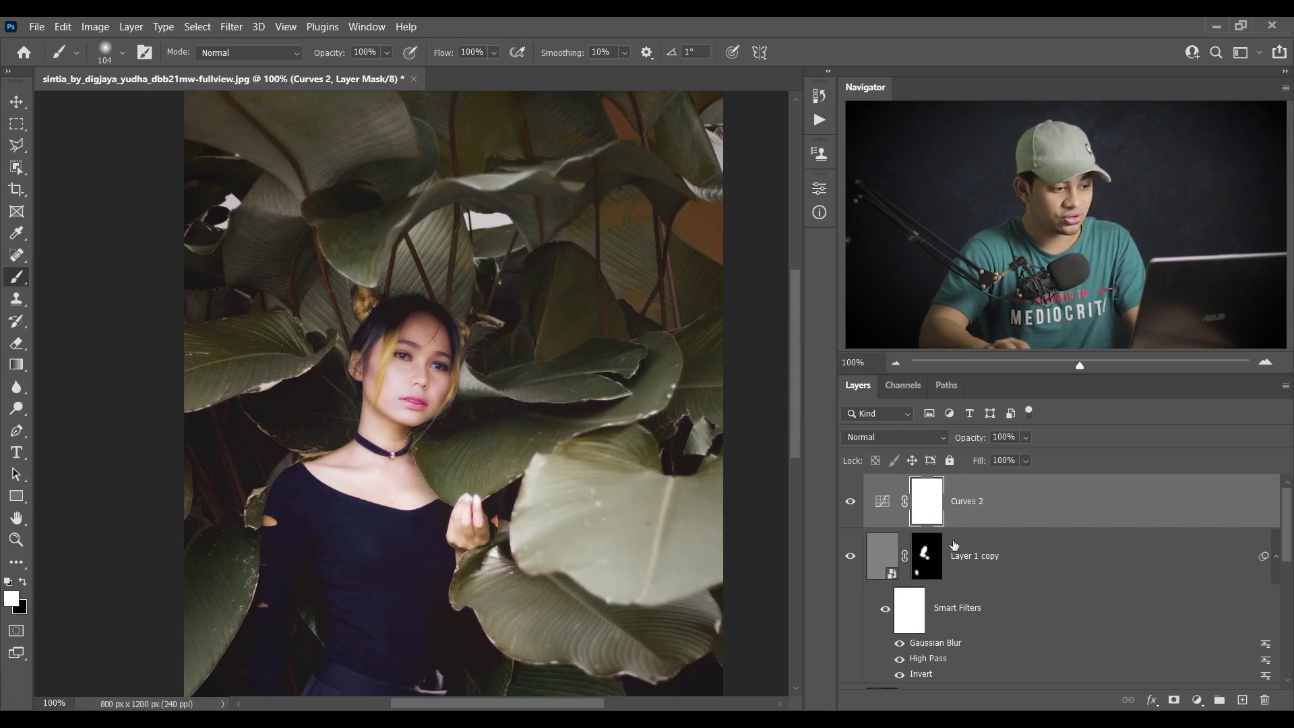
# Step: Invert the Curves 2 layer mask and paint both eyes bright with a 6-pixel white brush, comparing with the layer hidden
pyautogui.hotkey('ctrl', 'i')
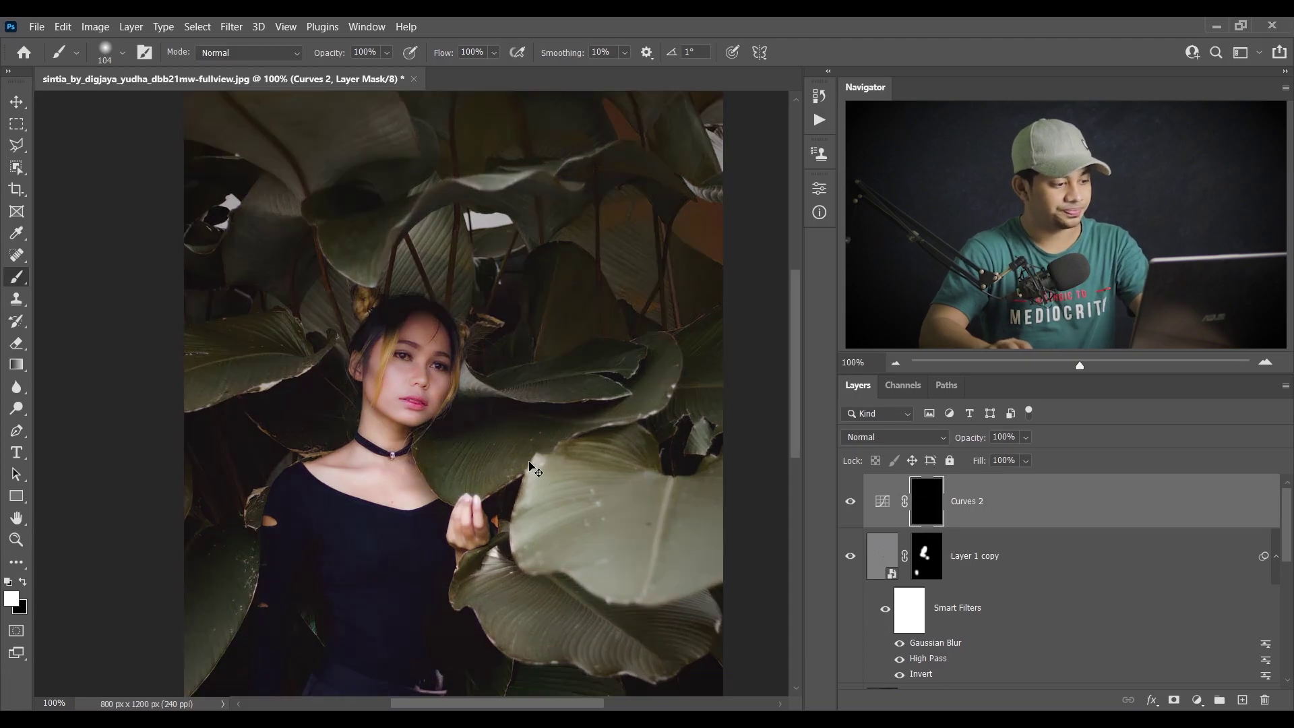
pyautogui.scroll(2, 410, 392)
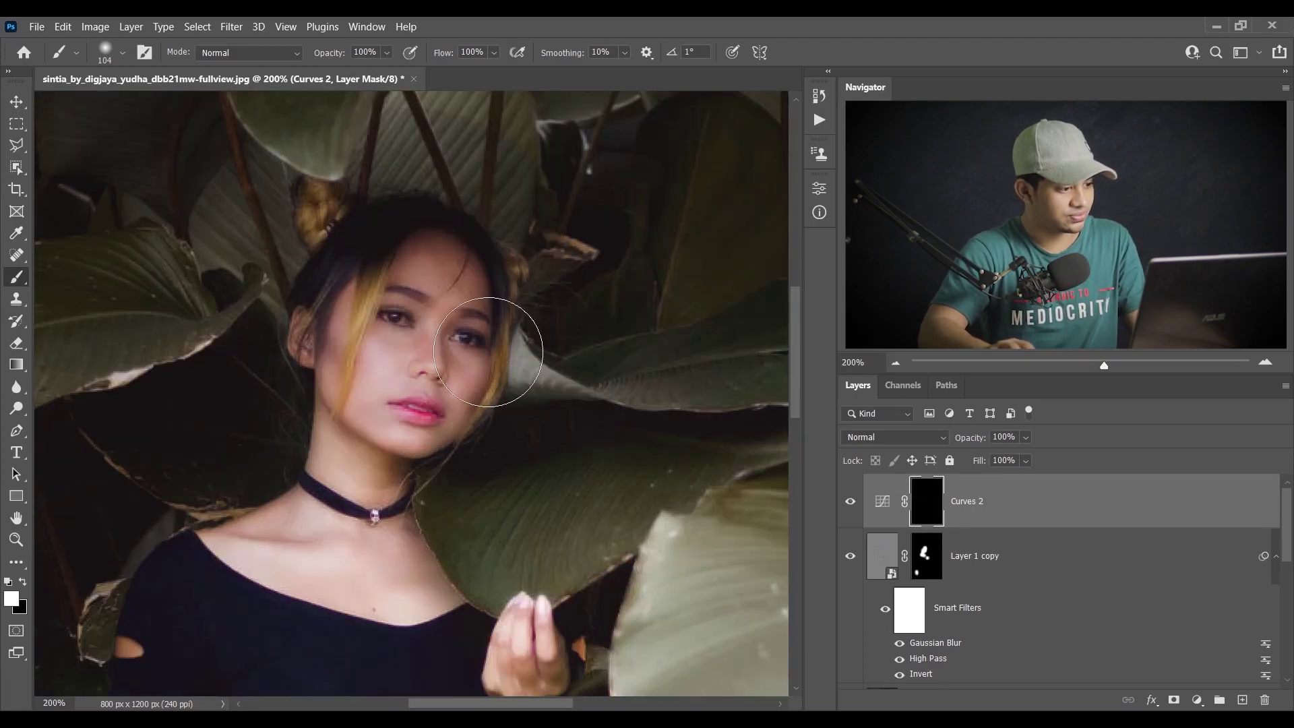
pyautogui.scroll(-1, 445, 364)
pyautogui.moveTo(490, 356)
pyautogui.mouseDown()
pyautogui.moveTo(410, 344)
pyautogui.moveTo(400, 320)
pyautogui.mouseUp()
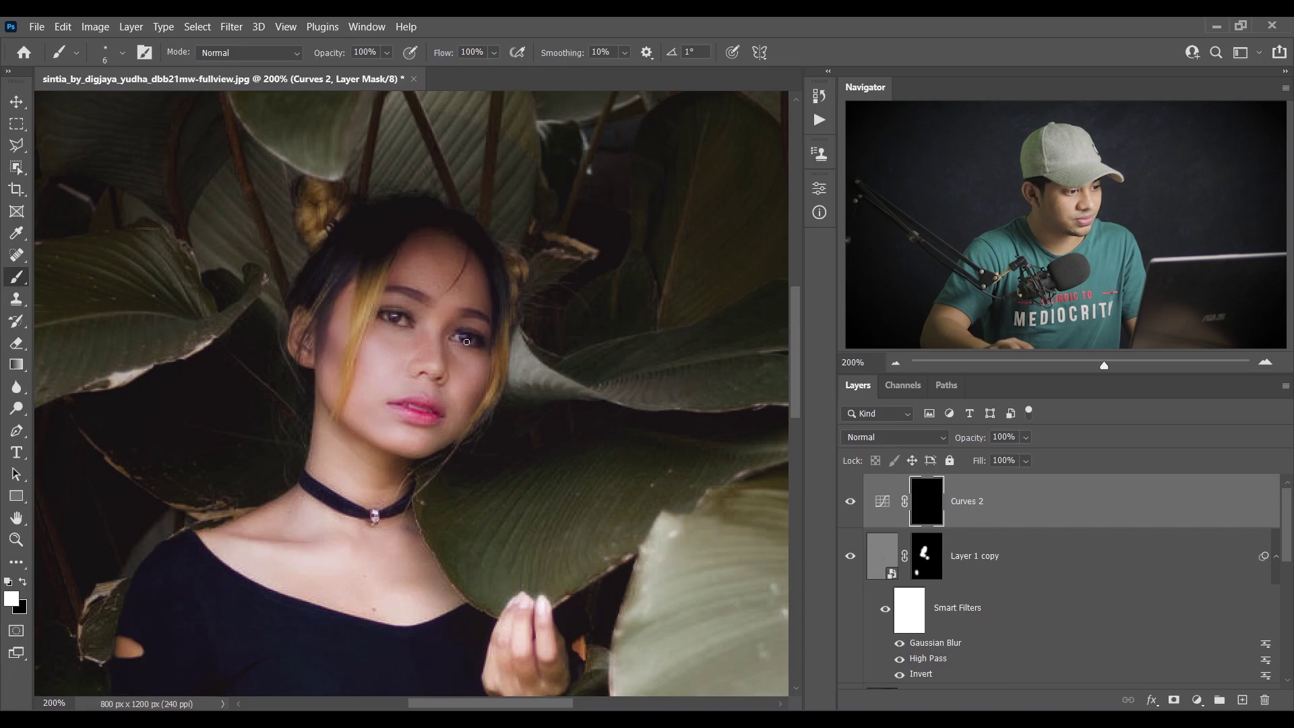
pyautogui.click(850, 503)
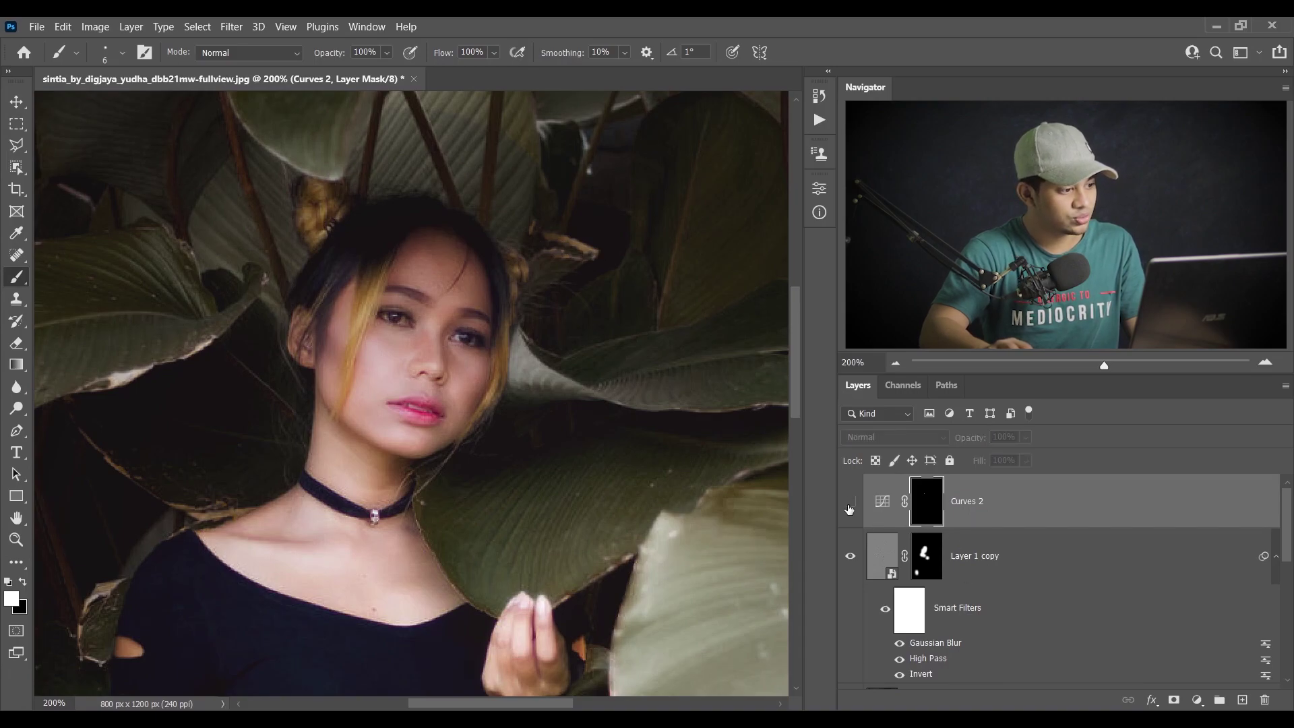
pyautogui.click(850, 503)
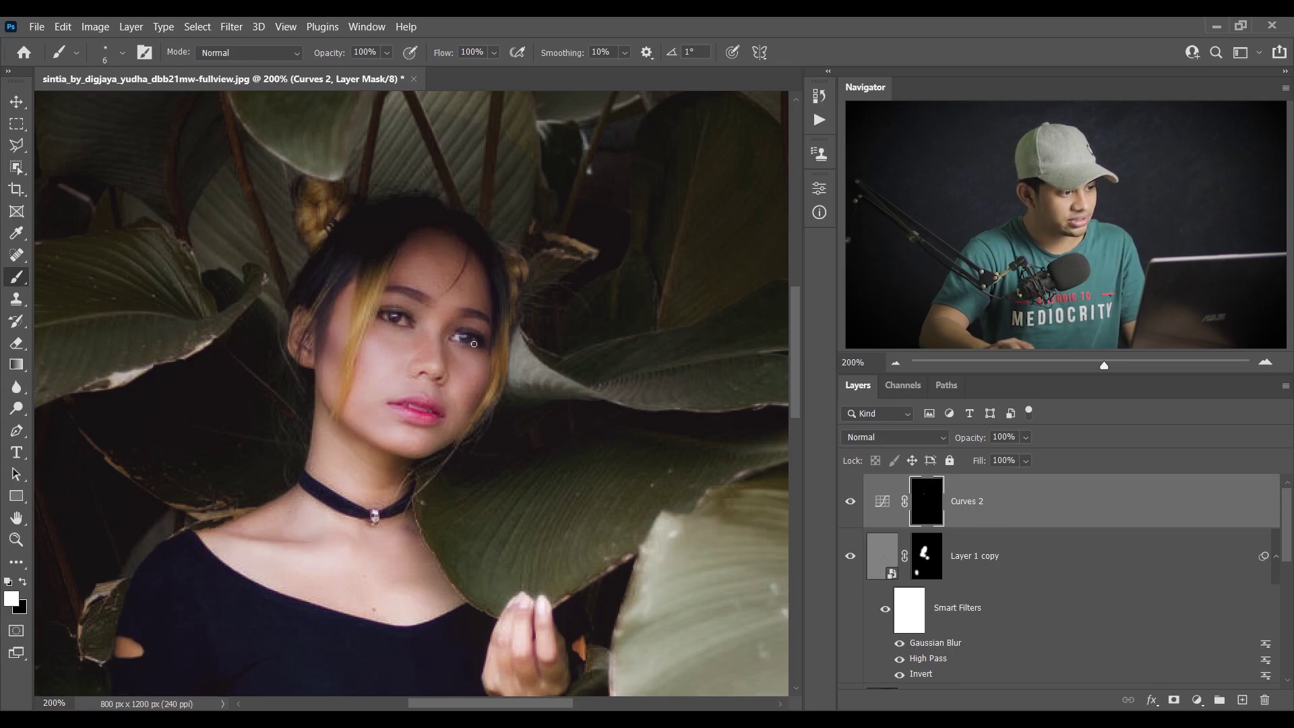
# Step: Set the brush flow to 9% and paint highlights on the Curves 2 mask over the nose, forehead, cheeks and chin, varying the brush size
pyautogui.click(495, 52)
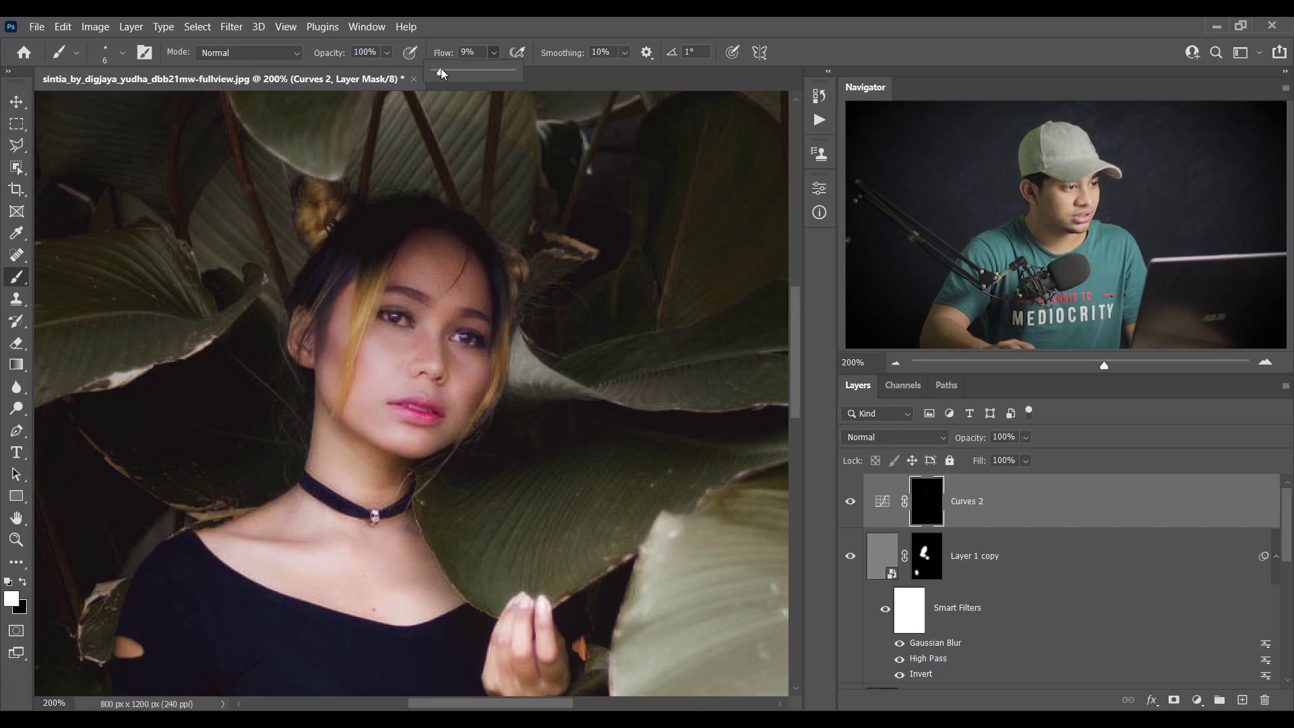
pyautogui.click(464, 87)
pyautogui.moveTo(470, 319); pyautogui.dragTo(435, 333)
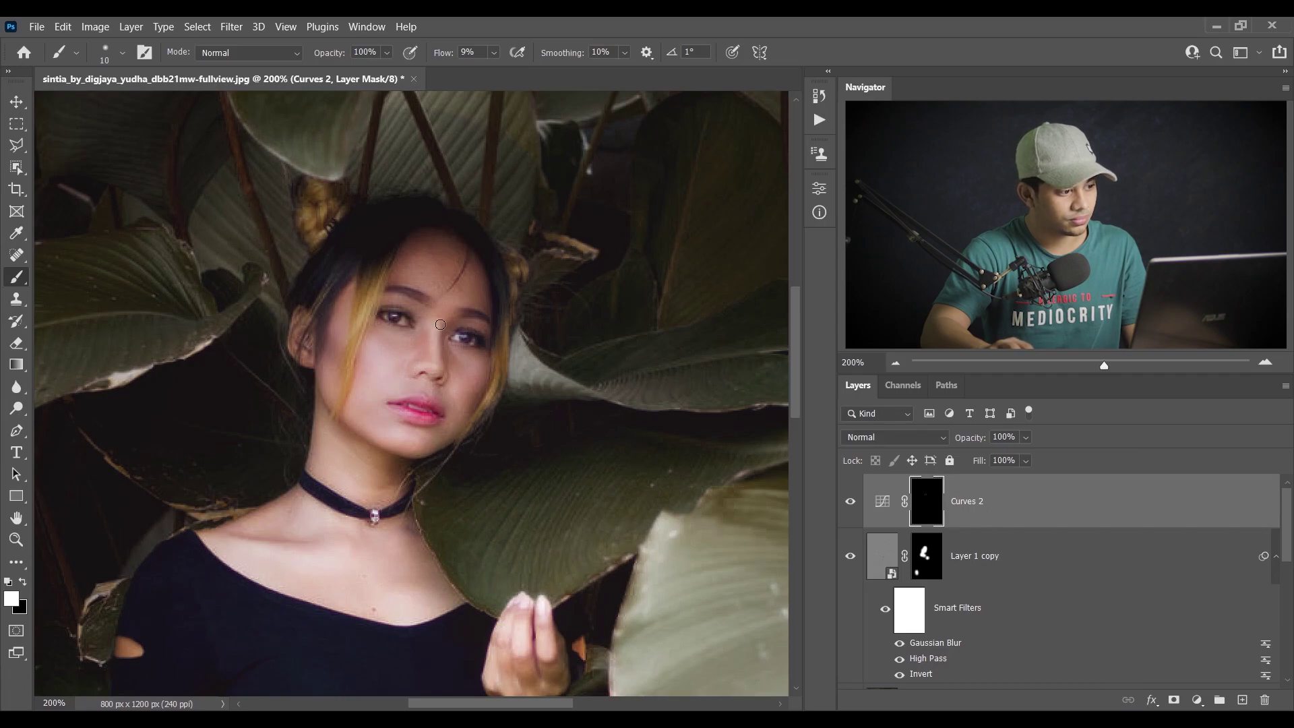
pyautogui.moveTo(441, 312); pyautogui.dragTo(455, 287)
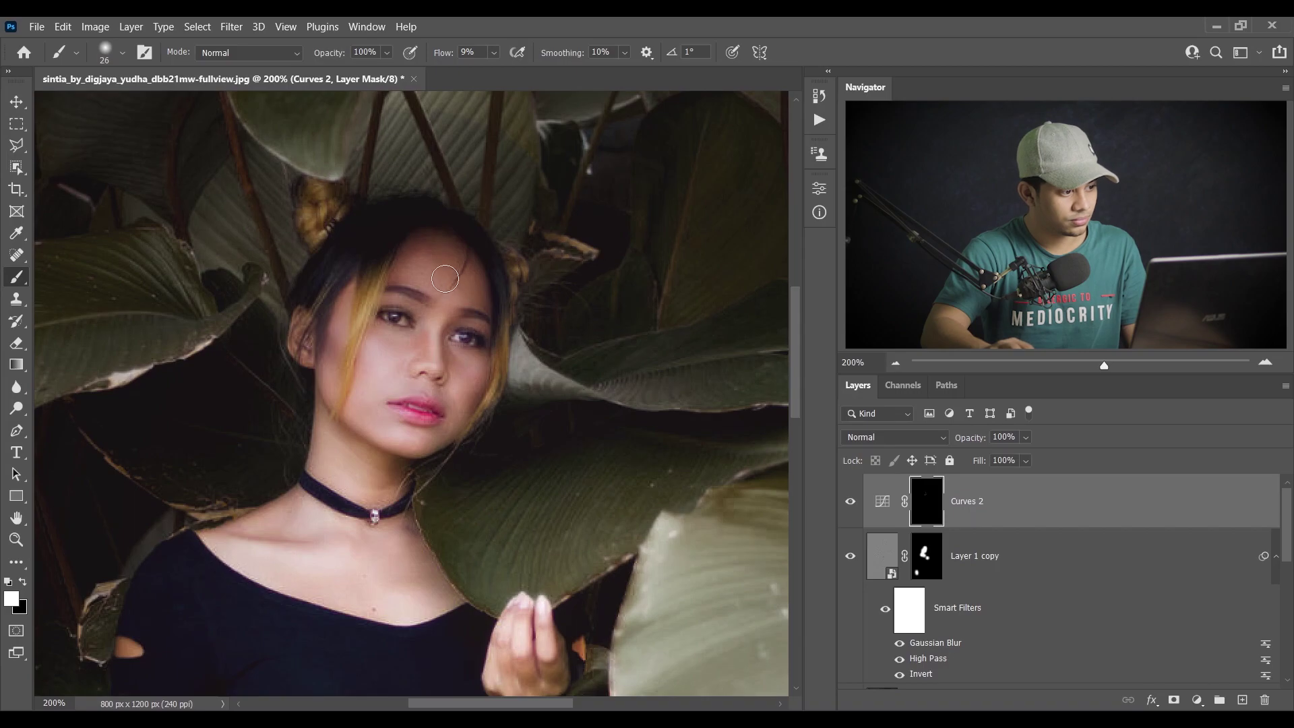
pyautogui.moveTo(387, 353)
pyautogui.mouseDown()
pyautogui.moveTo(375, 341)
pyautogui.moveTo(354, 370)
pyautogui.moveTo(368, 369)
pyautogui.mouseUp()
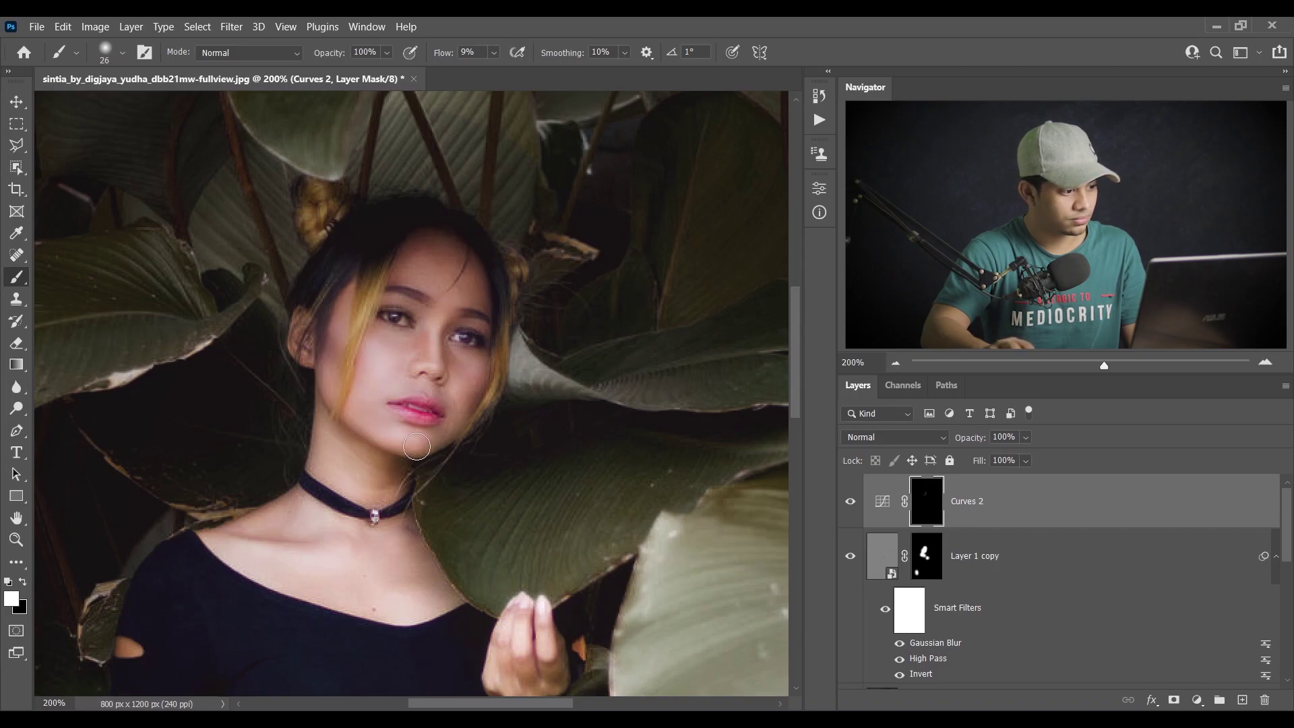
pyautogui.press('[')
pyautogui.scroll(-3, 249, 485)
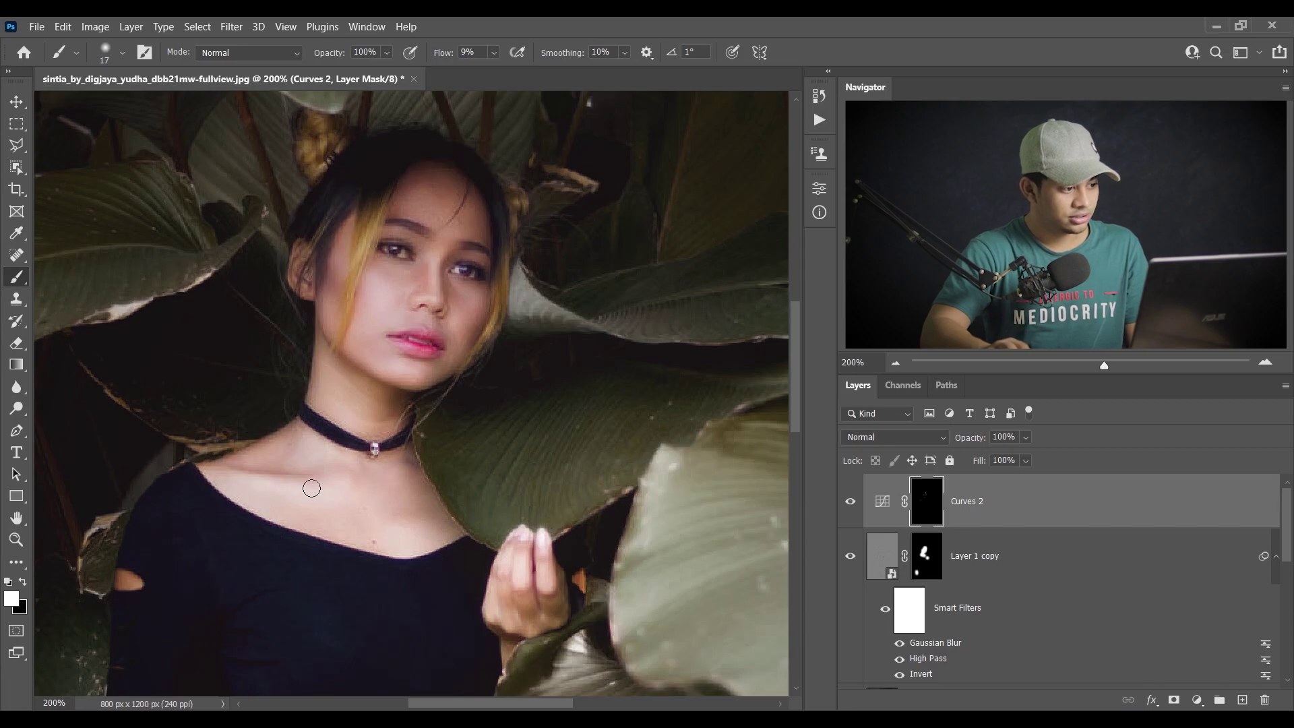
# Step: Compare the portrait with the Curves 2 layer hidden and shown, and the original background with the fully edited image
pyautogui.click(851, 502)
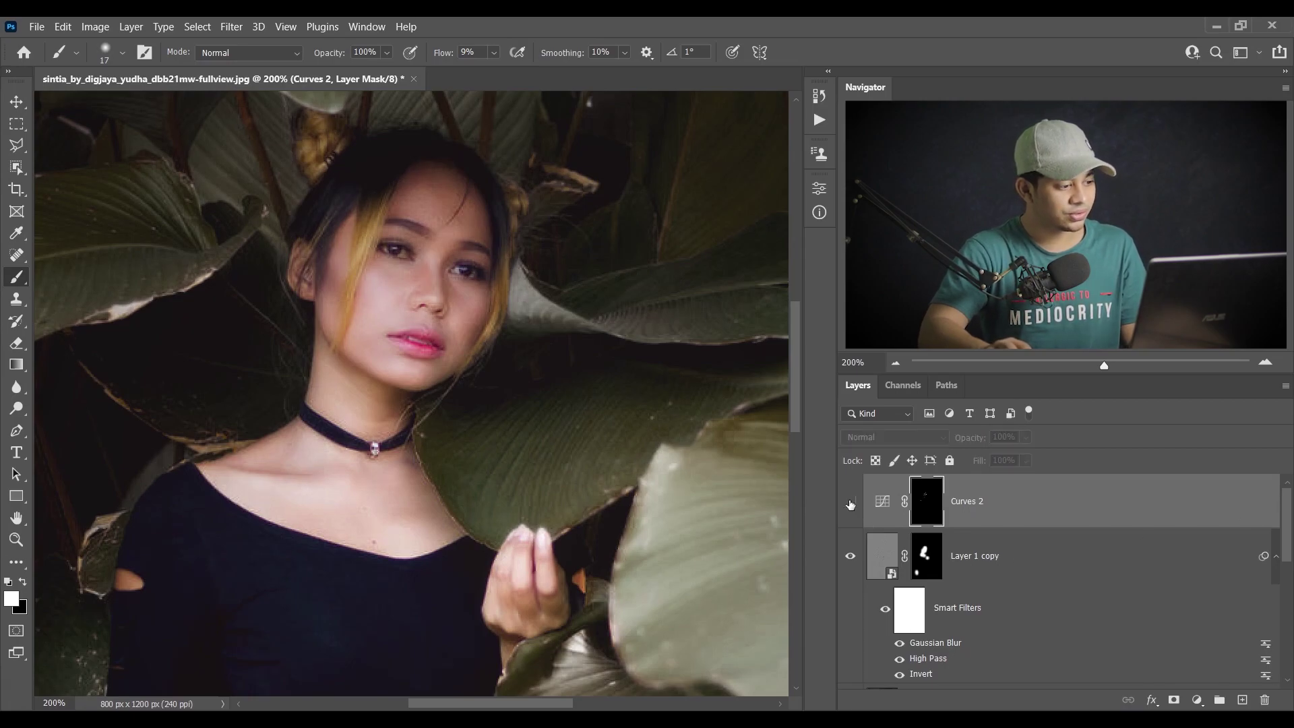
pyautogui.click(851, 503)
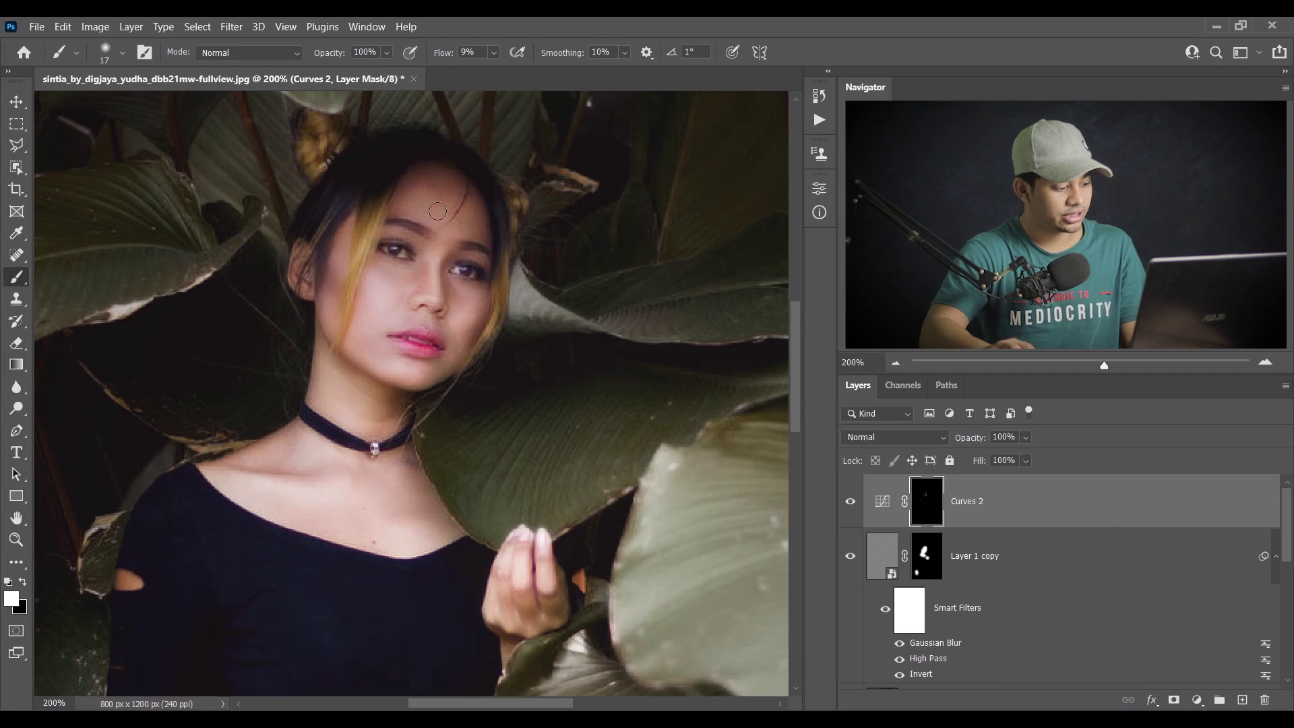
pyautogui.scroll(-6, 497, 346)
pyautogui.scroll(3, 438, 359)
pyautogui.scroll(1, 437, 358)
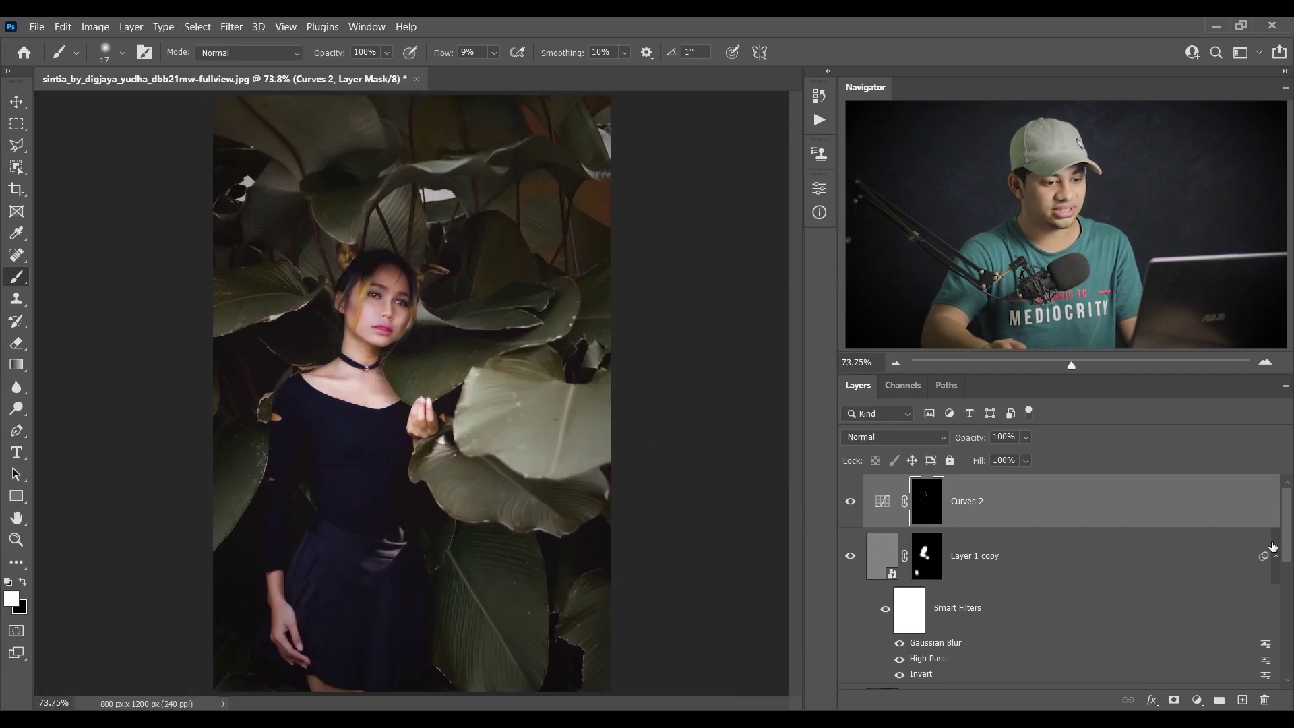
pyautogui.scroll(-5, 893, 575)
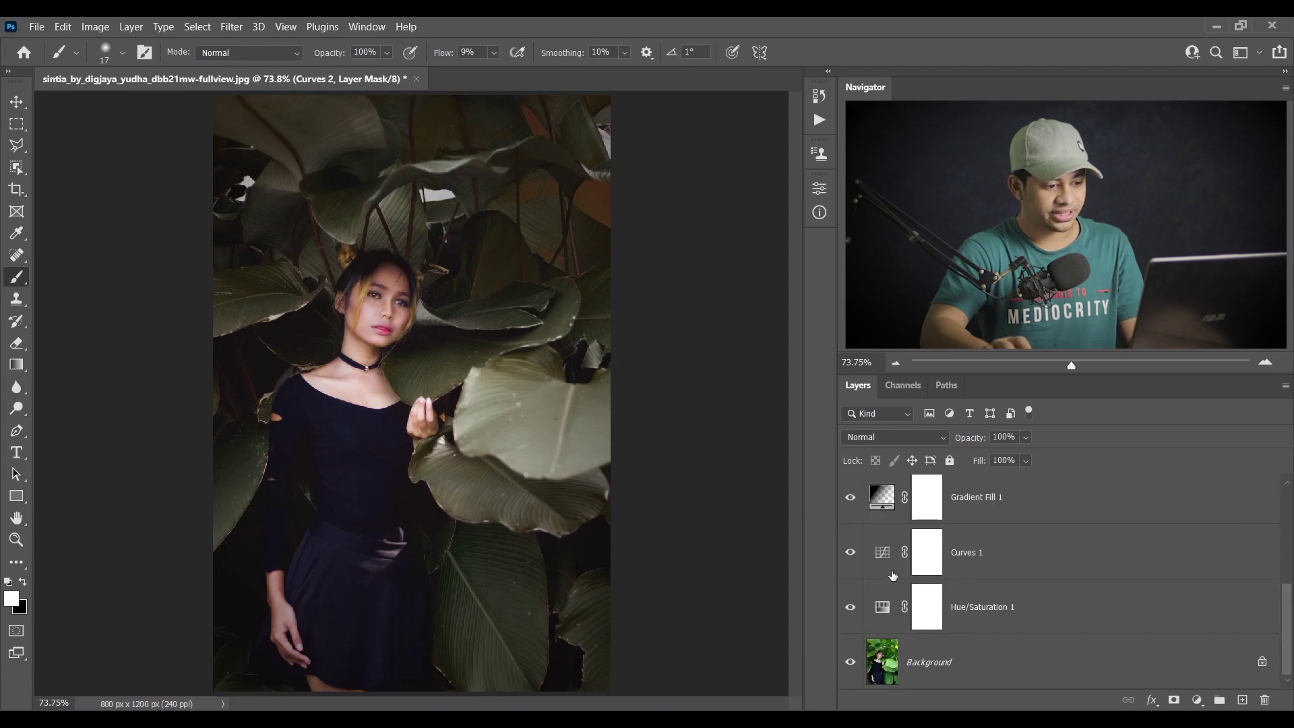
pyautogui.keyDown('alt'); pyautogui.click(851, 662); pyautogui.keyUp('alt')
pyautogui.keyDown('alt'); pyautogui.click(851, 662); pyautogui.keyUp('alt')
pyautogui.keyDown('alt'); pyautogui.click(851, 662); pyautogui.keyUp('alt')
pyautogui.keyDown('alt'); pyautogui.click(851, 662); pyautogui.keyUp('alt')
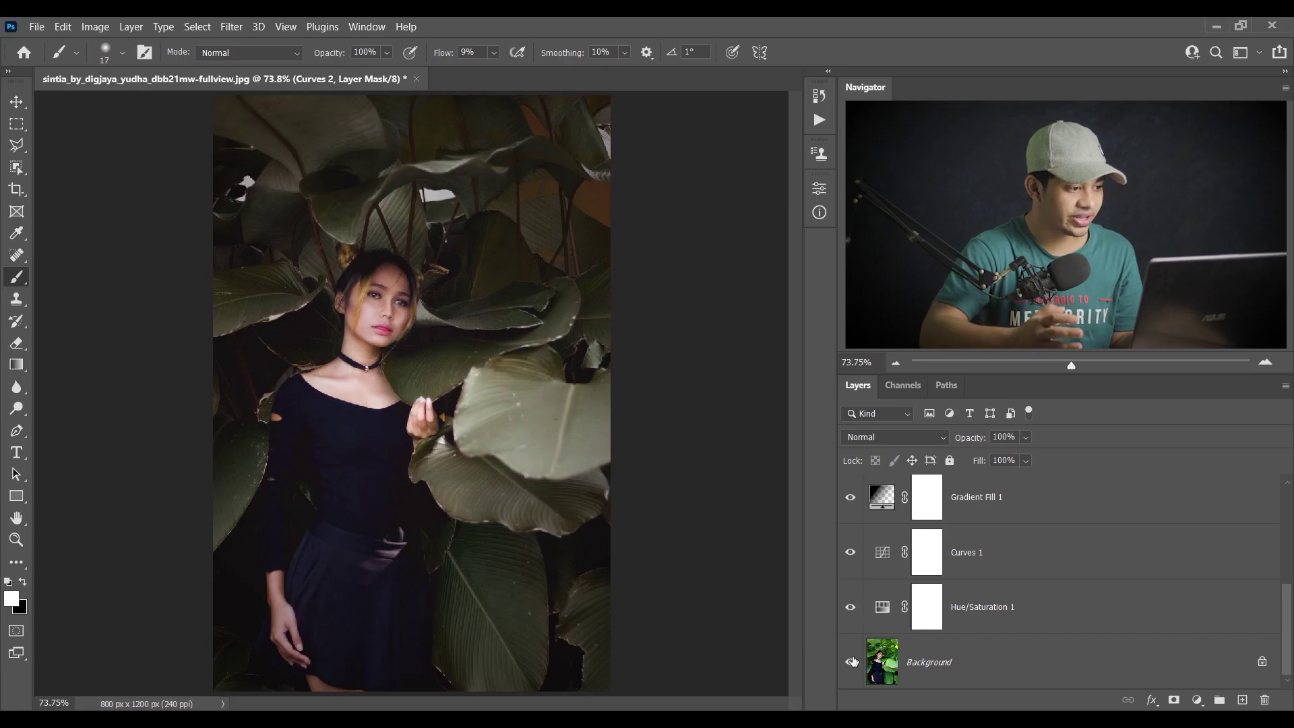